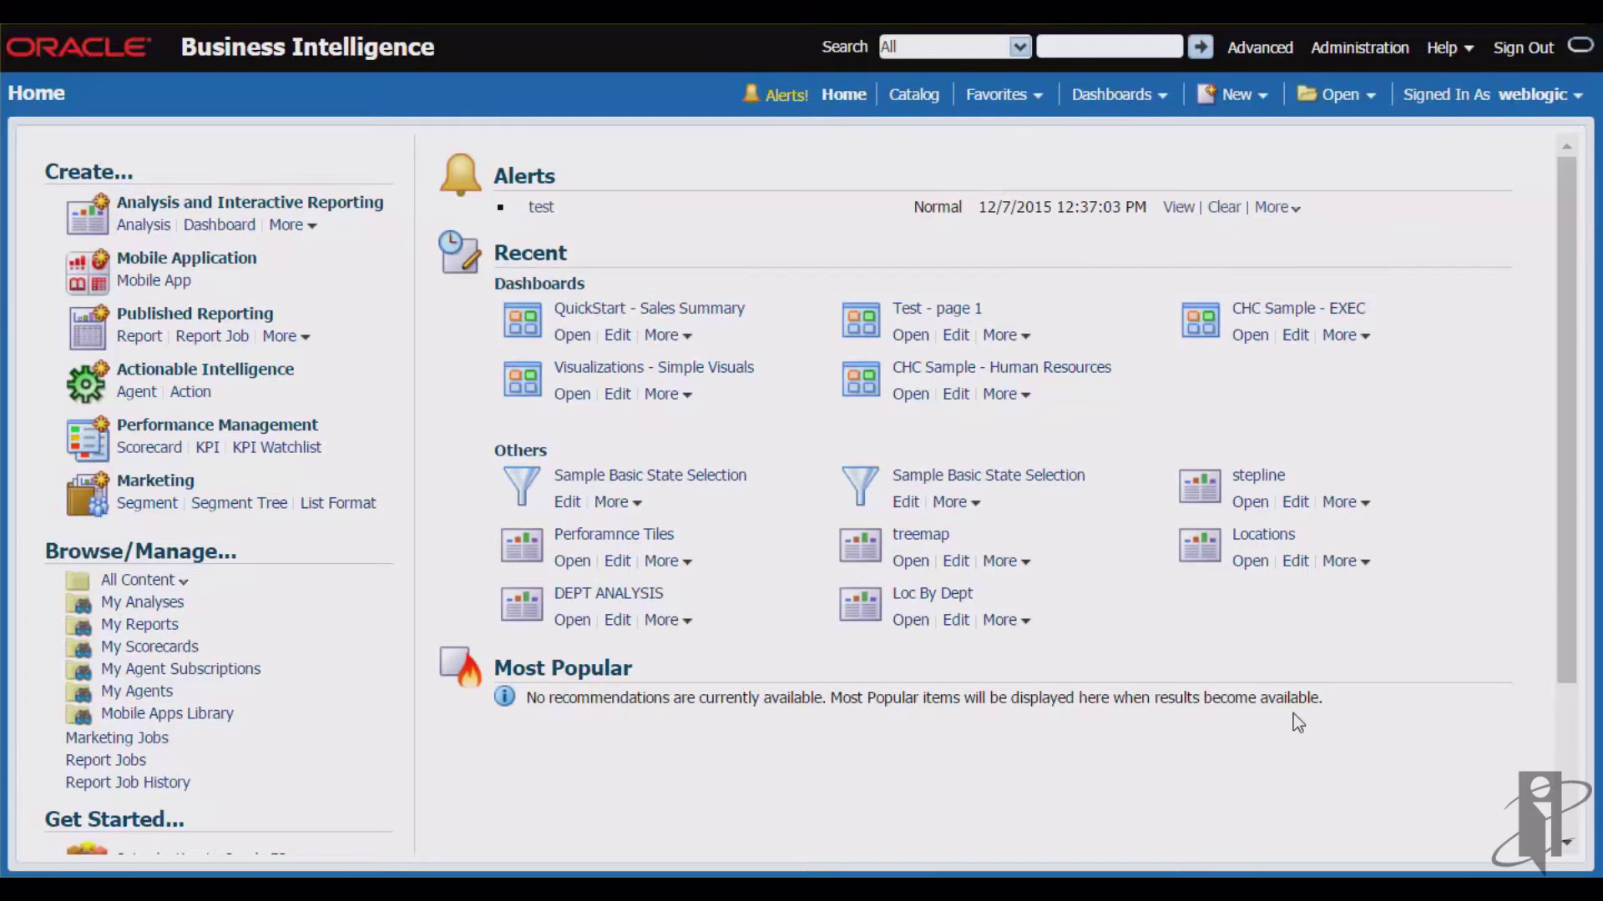
Step: Create a new saved filter from the New menu, based on the Basic subject area
click(1255, 97)
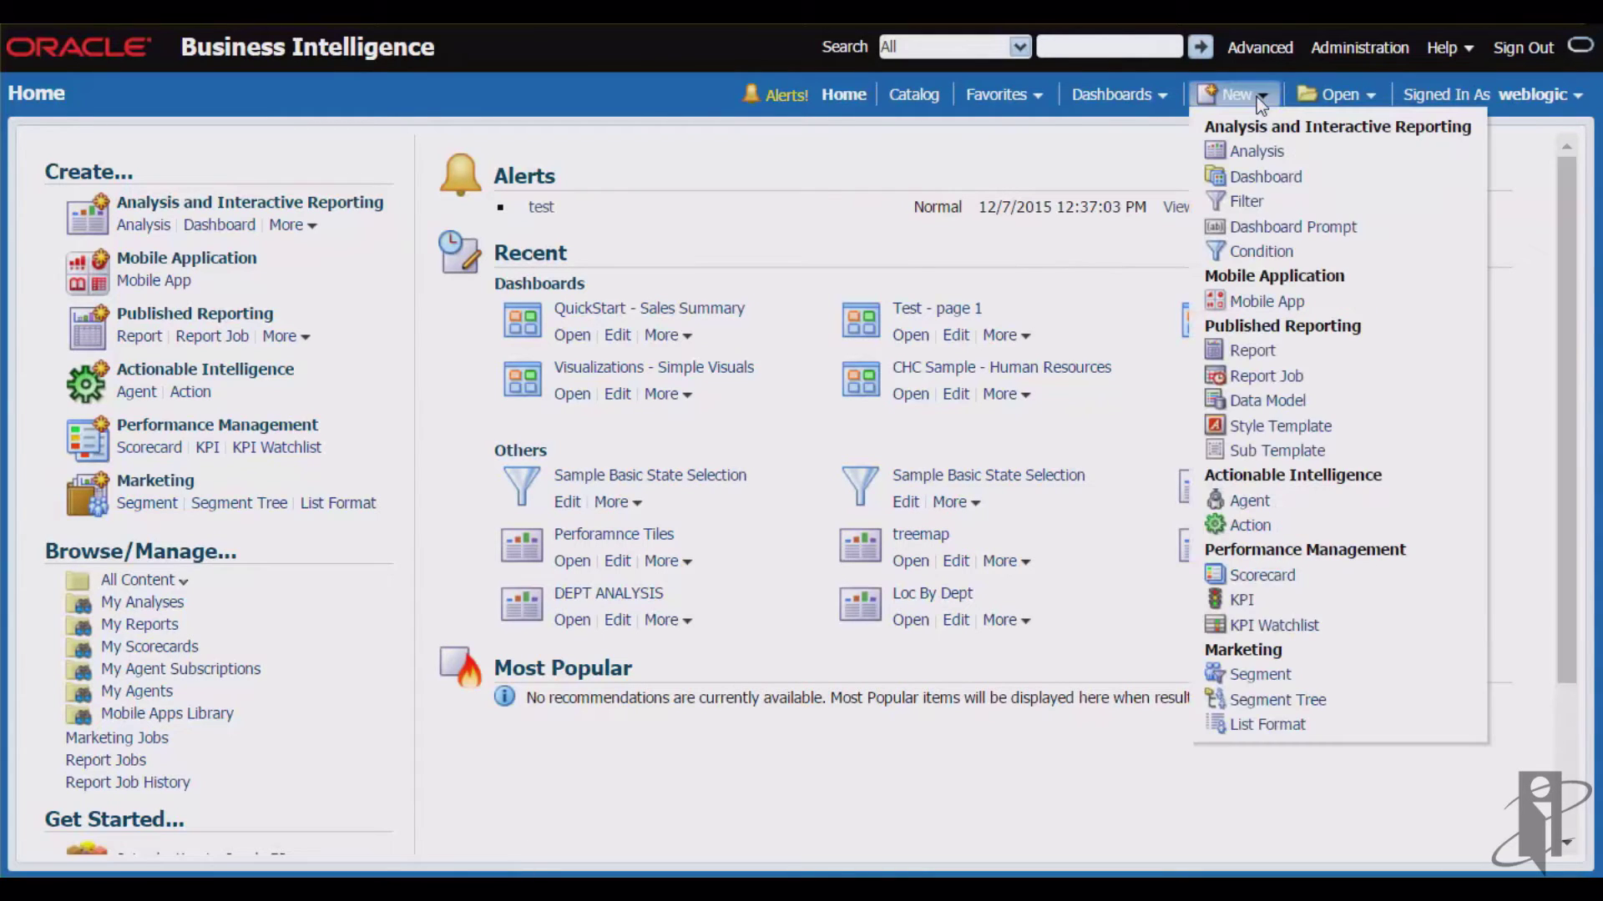
click(1248, 203)
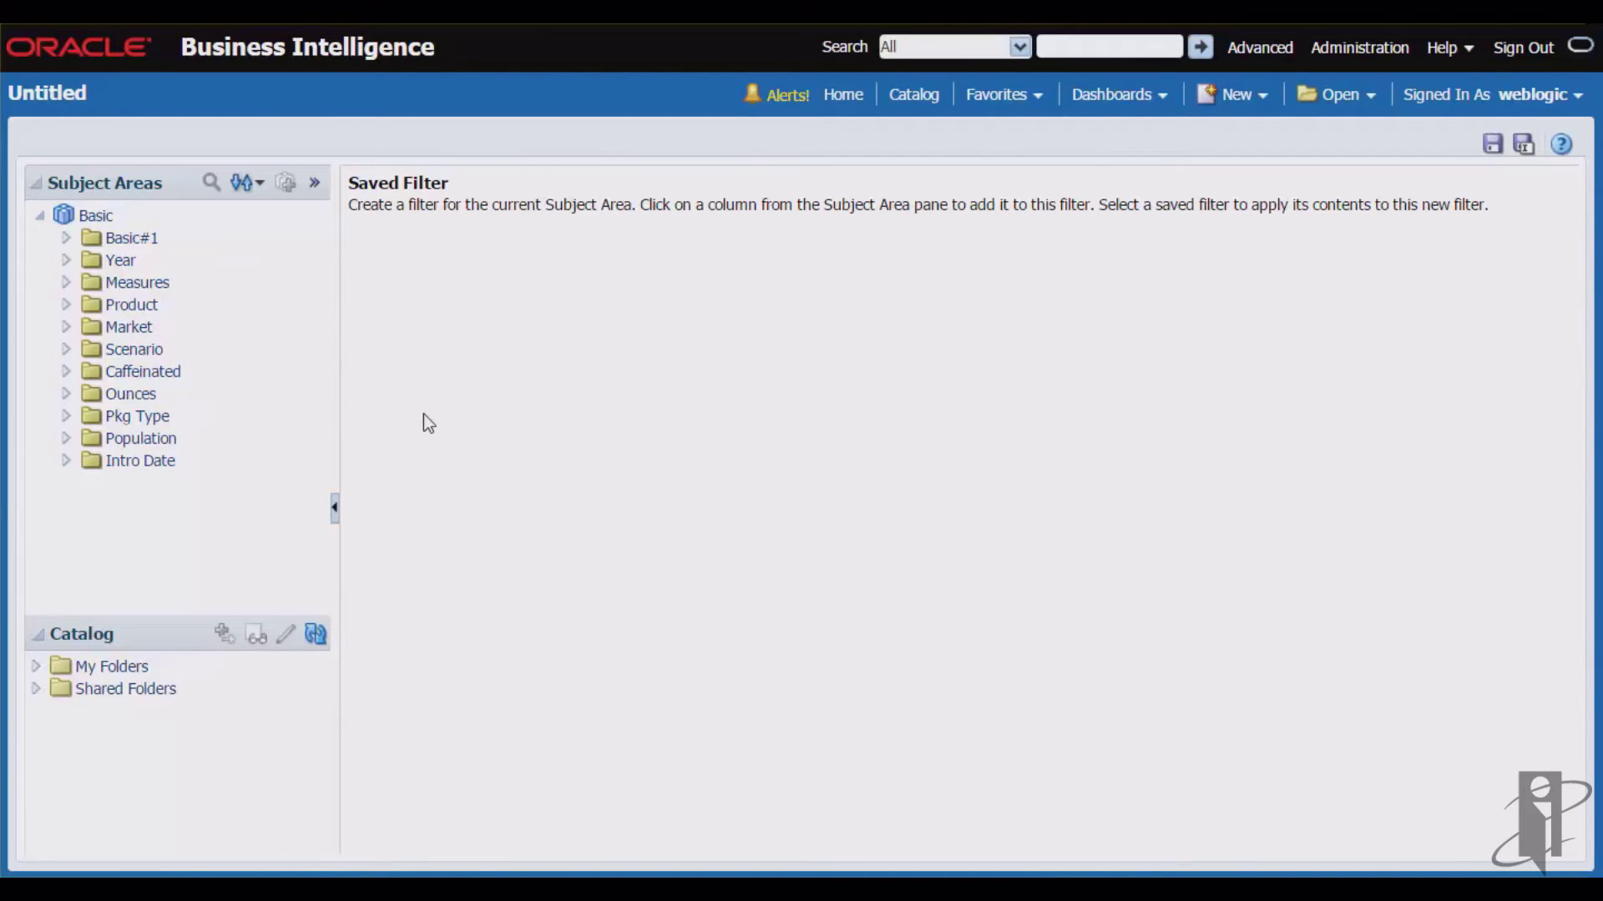
Step: Add a protected Months condition for Jan, Feb and Mar
click(66, 260)
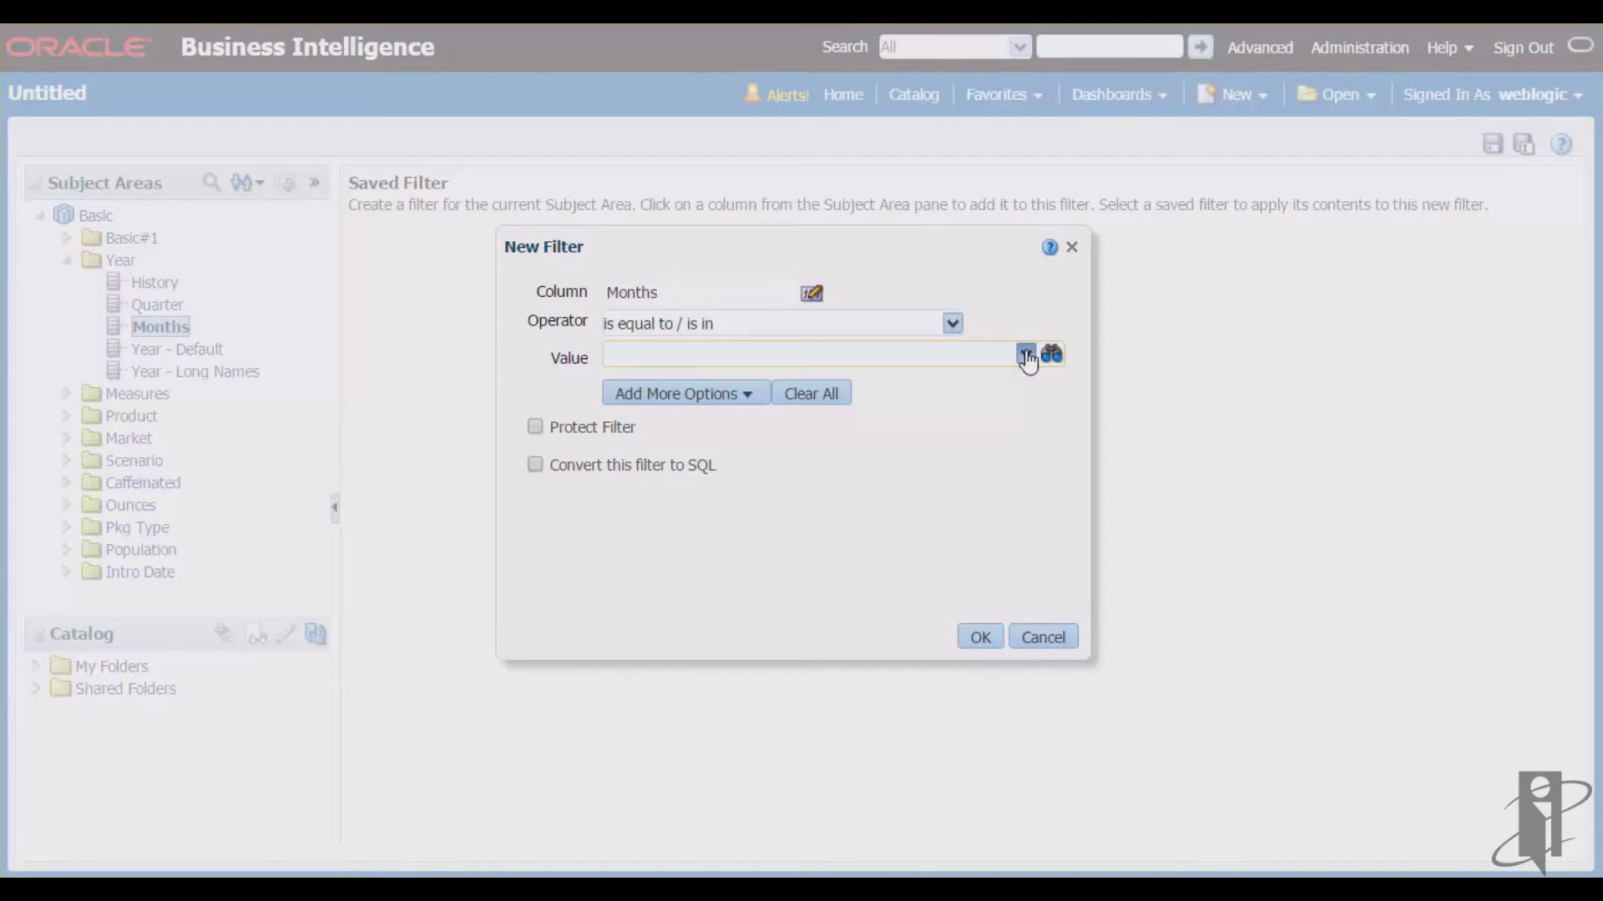
click(1026, 355)
click(622, 384)
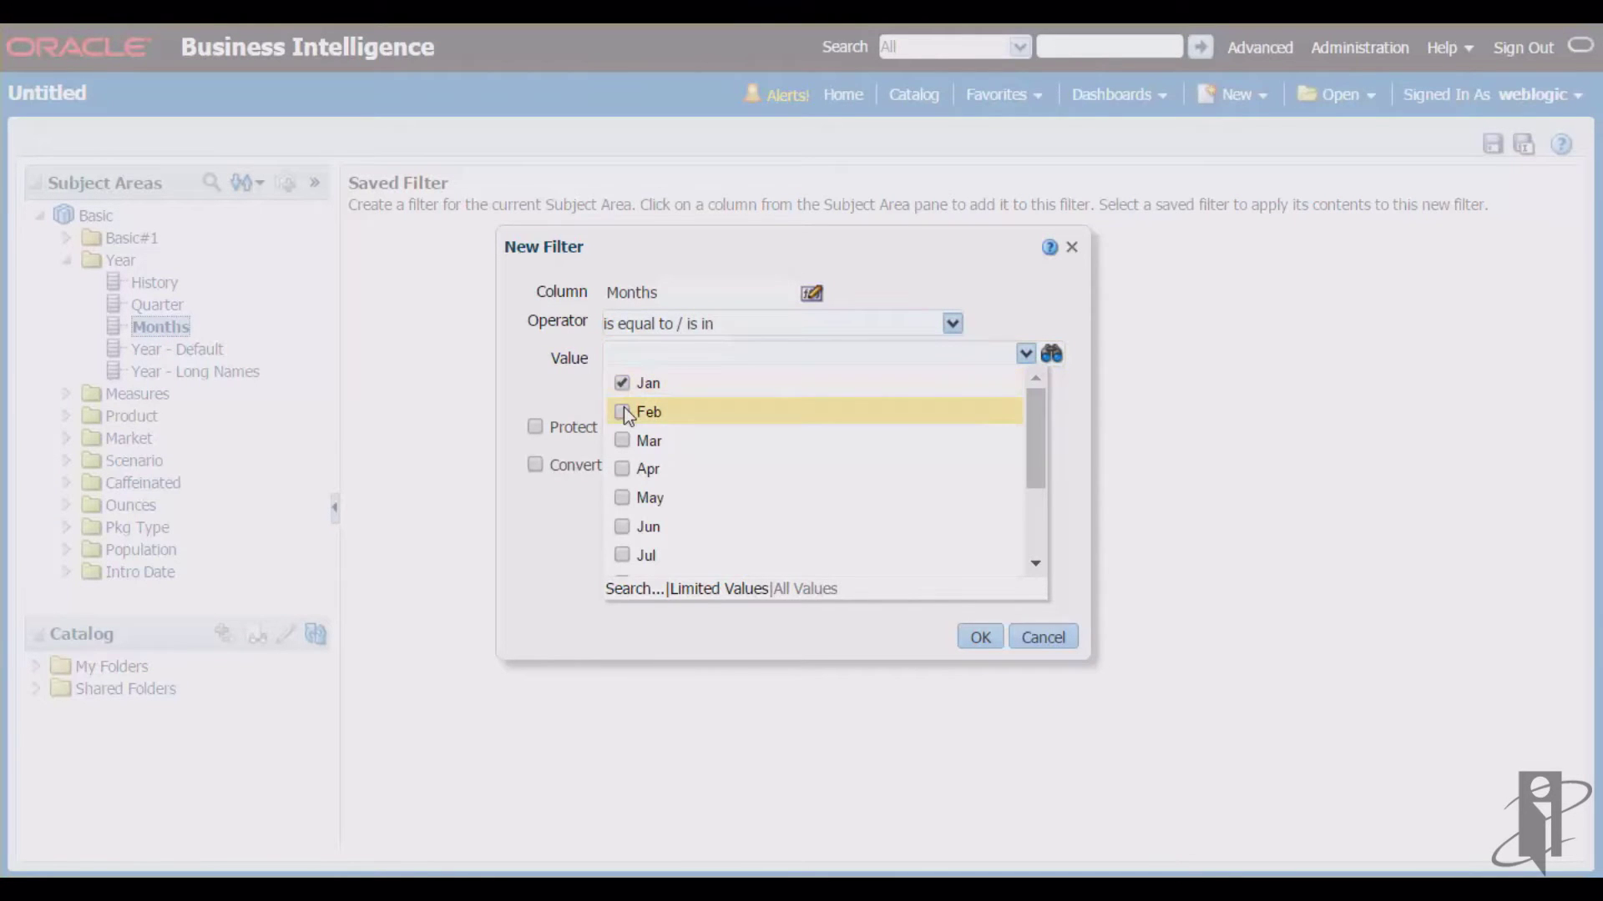
click(622, 413)
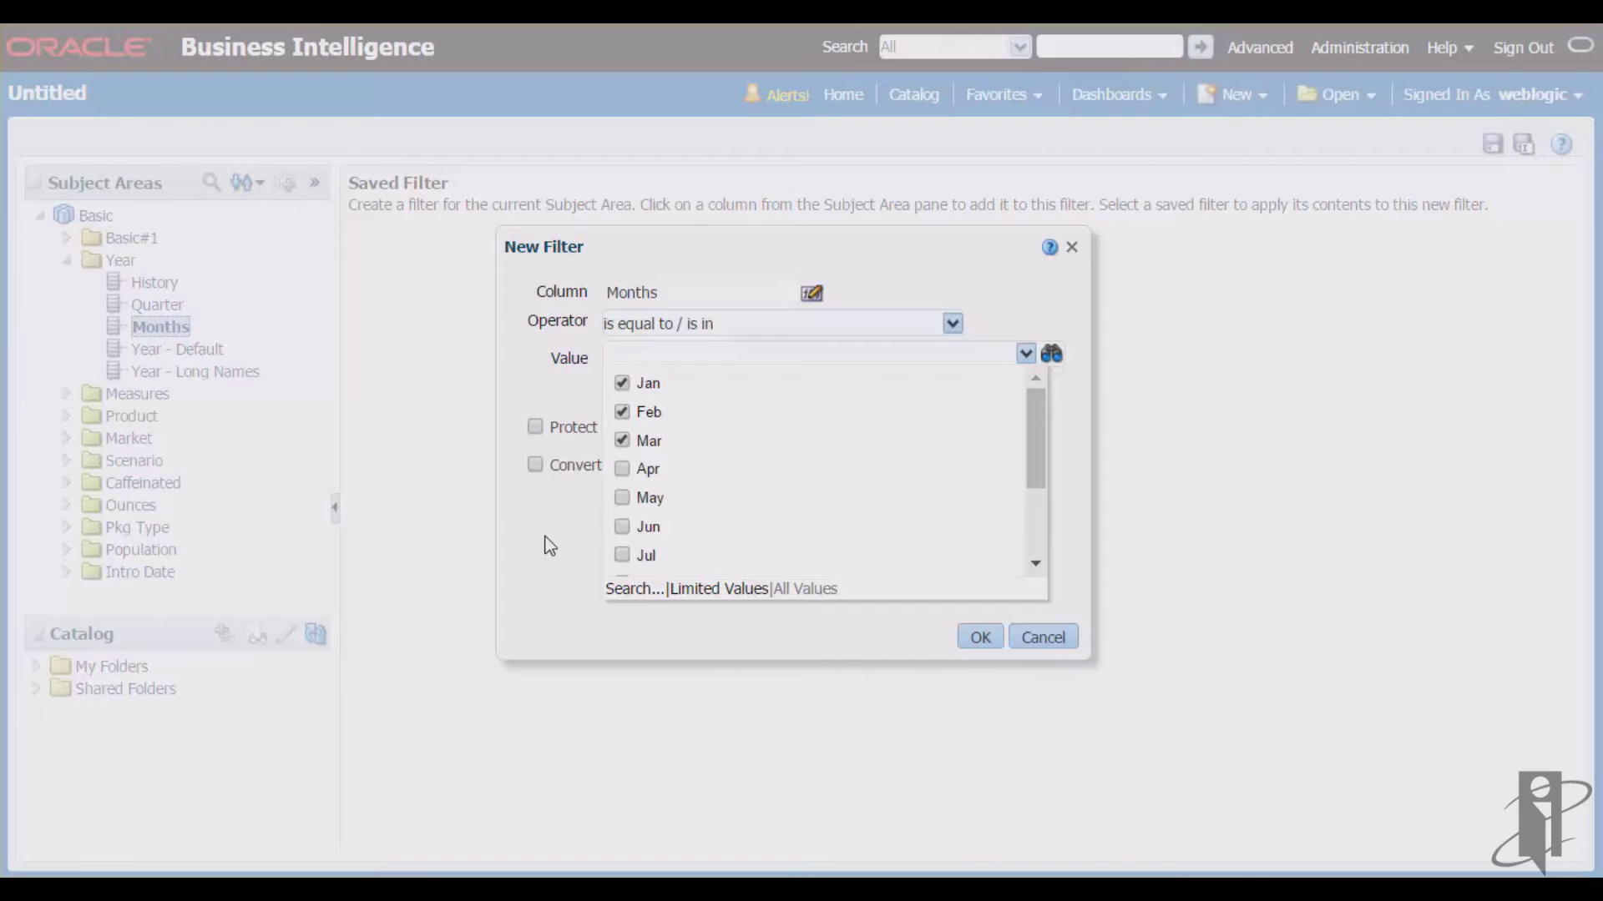
click(536, 426)
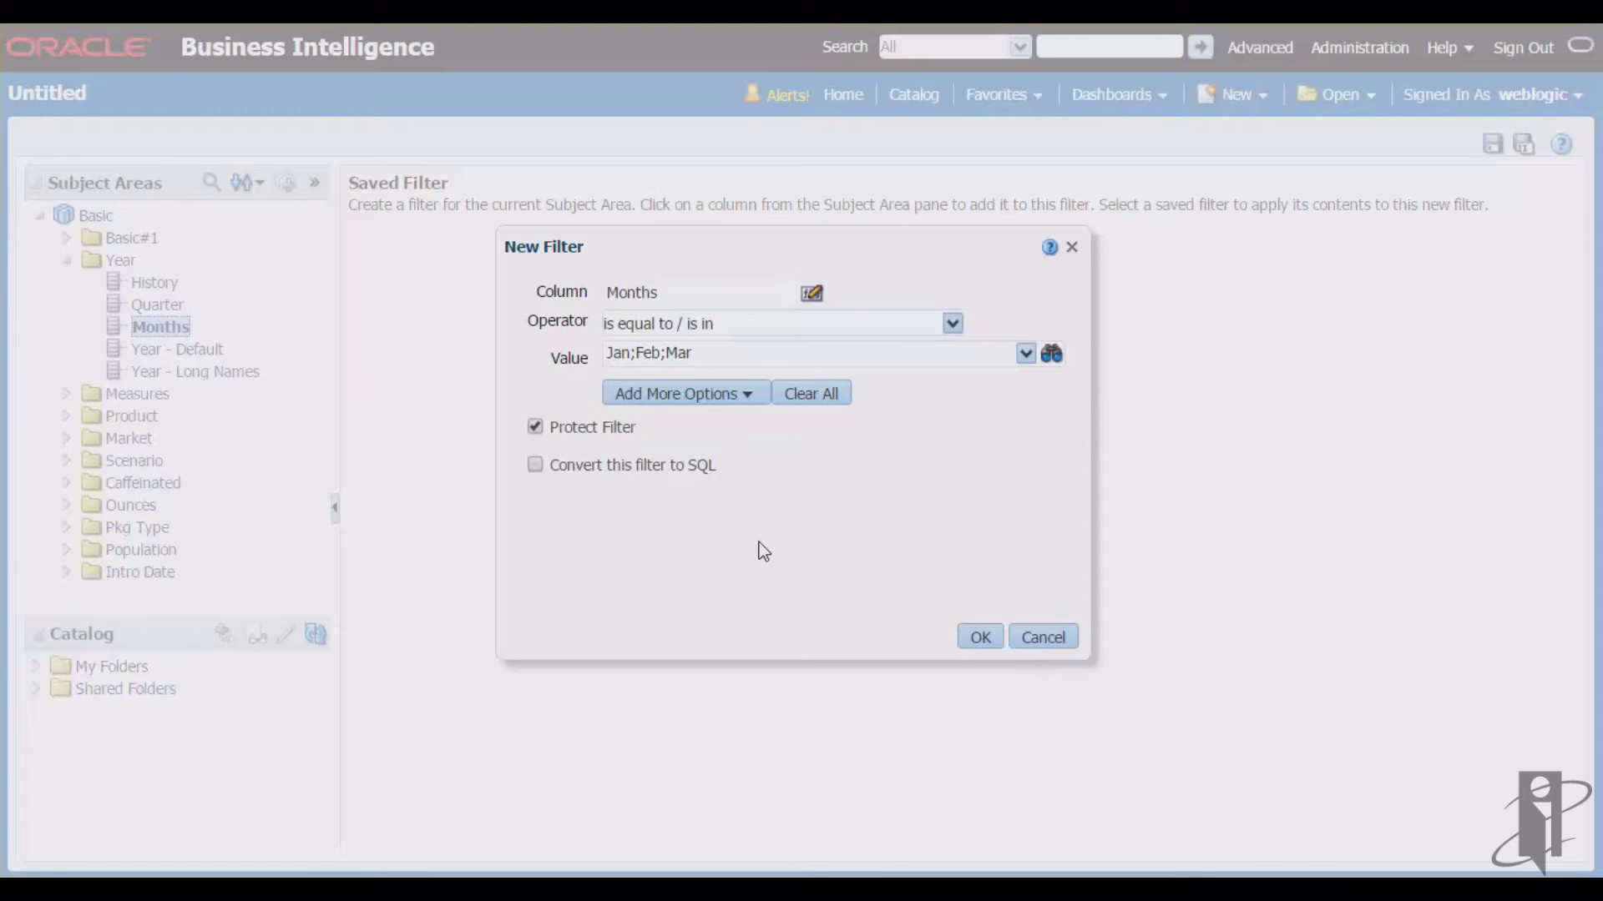
click(985, 639)
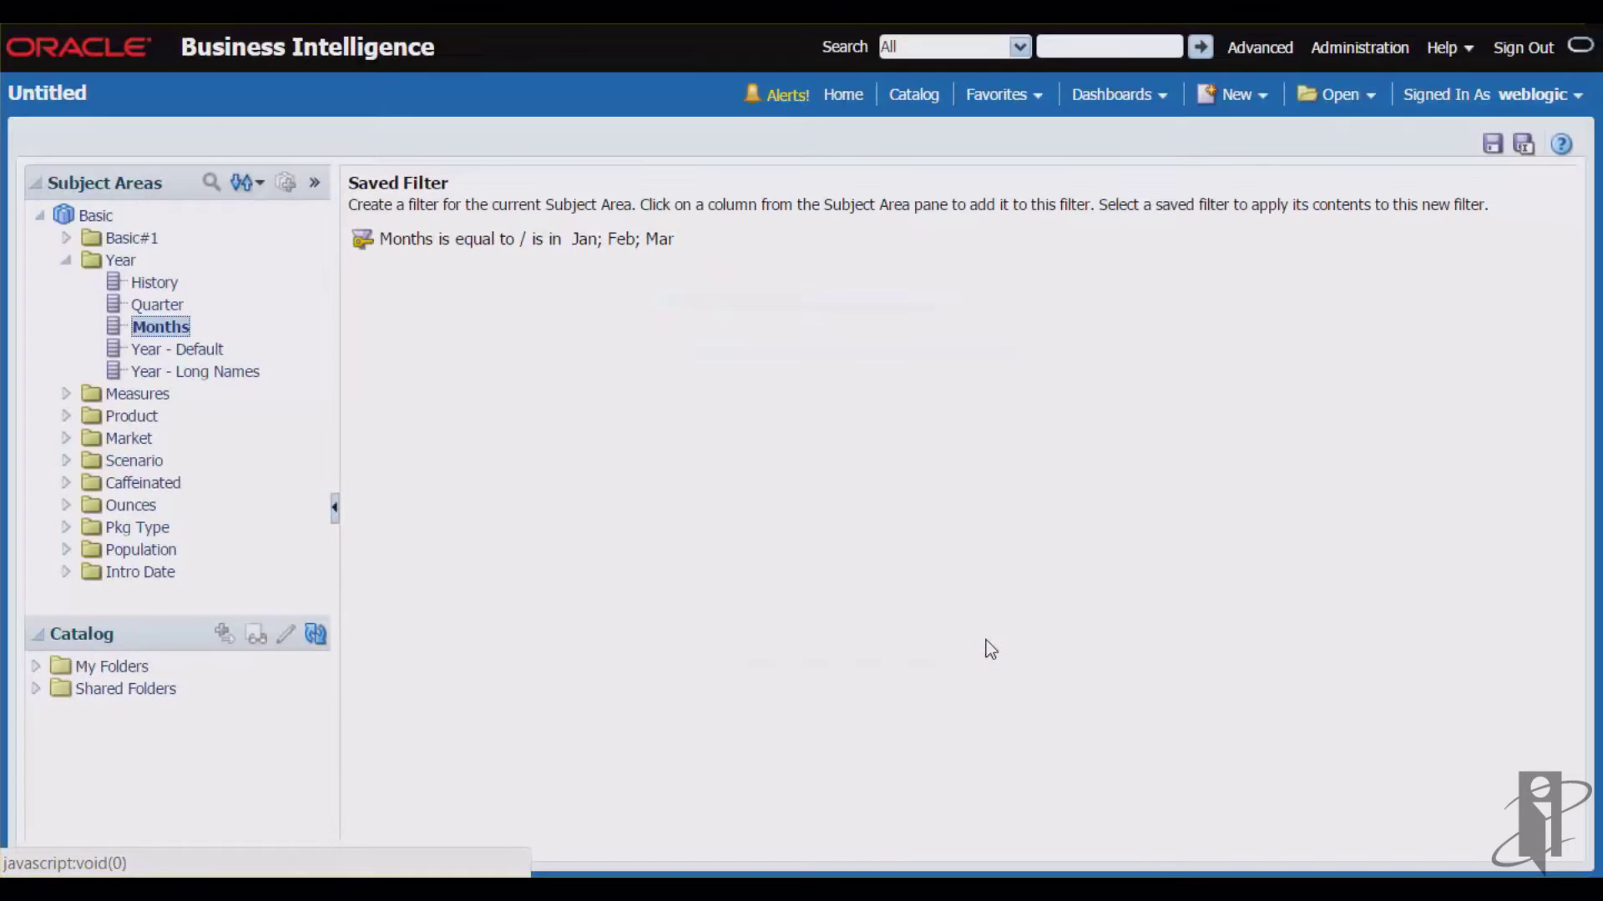
Step: Add a protected State condition for New York, Massachusetts and Florida
click(67, 261)
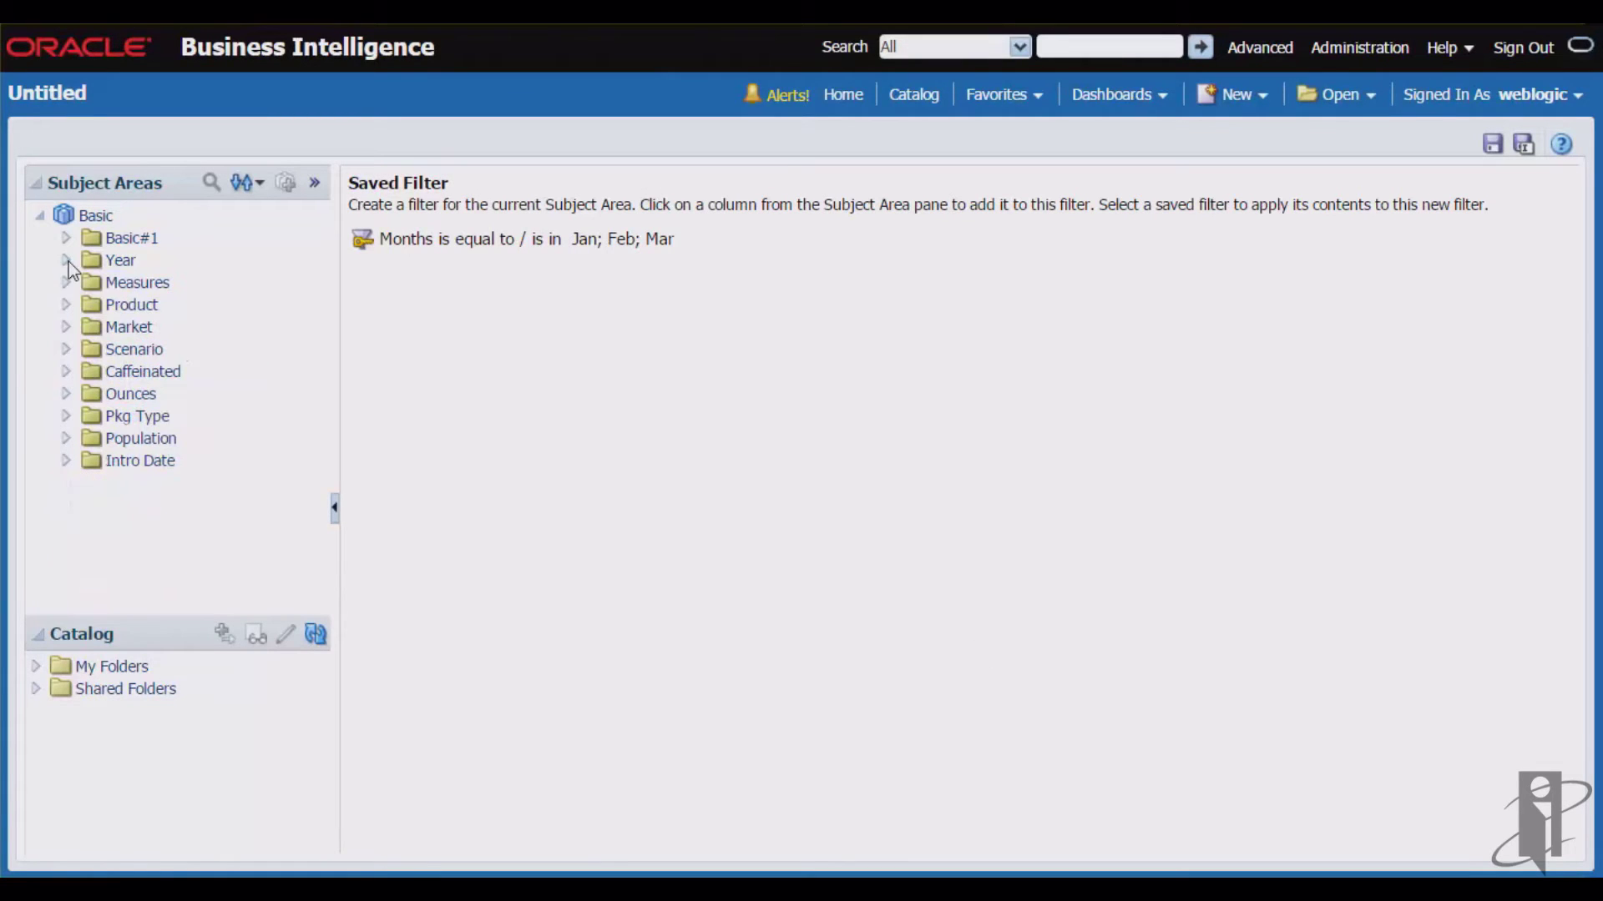
click(66, 326)
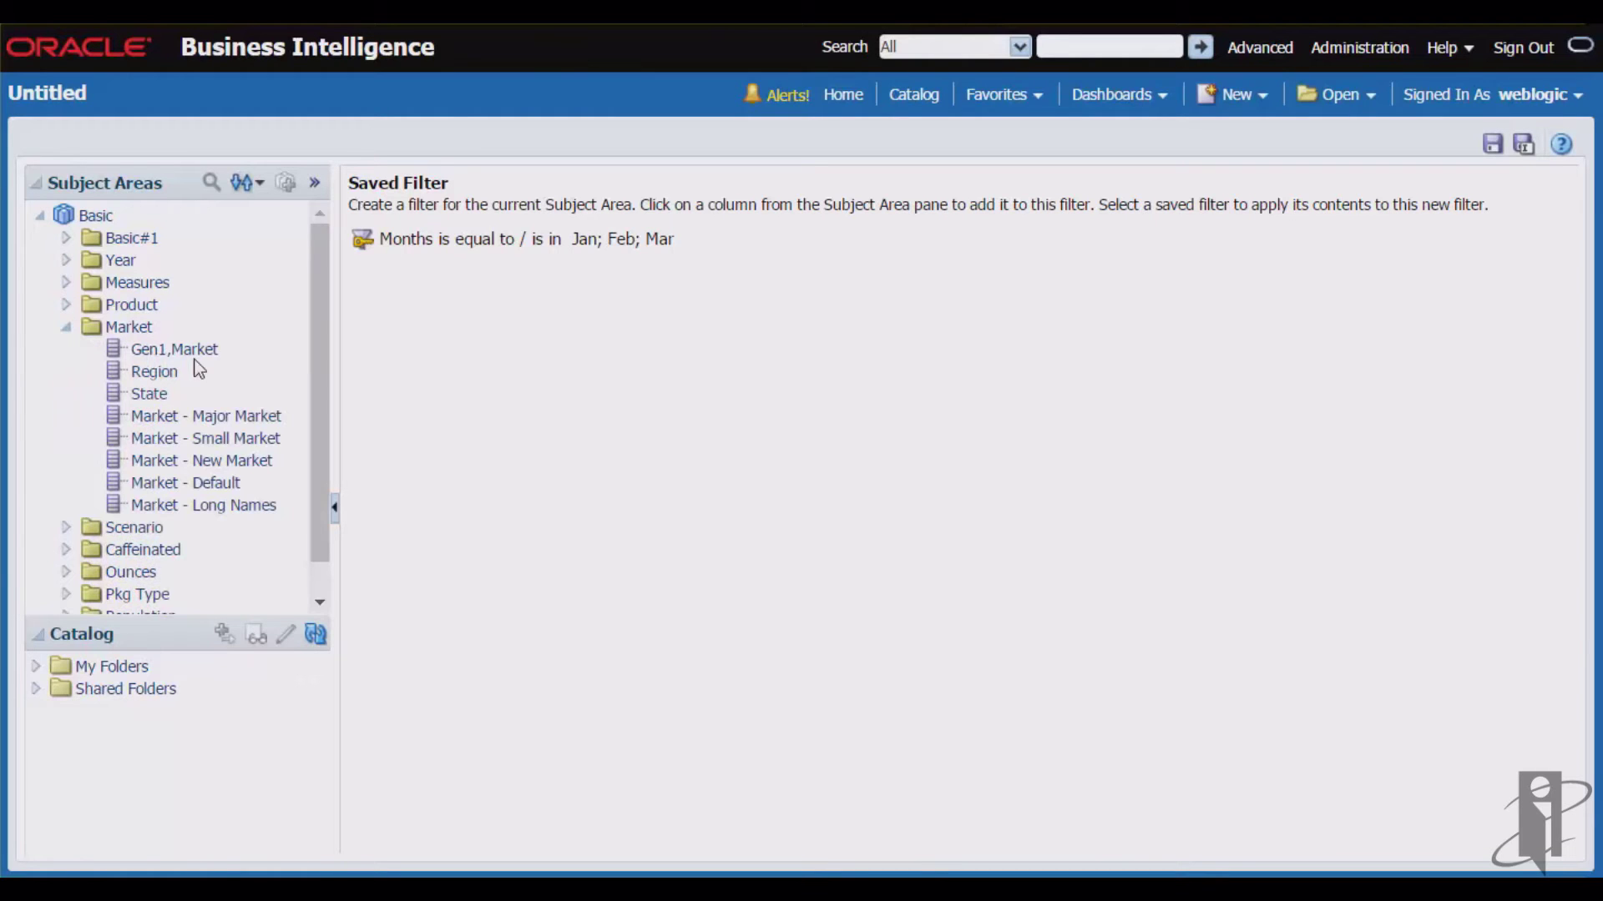
click(155, 394)
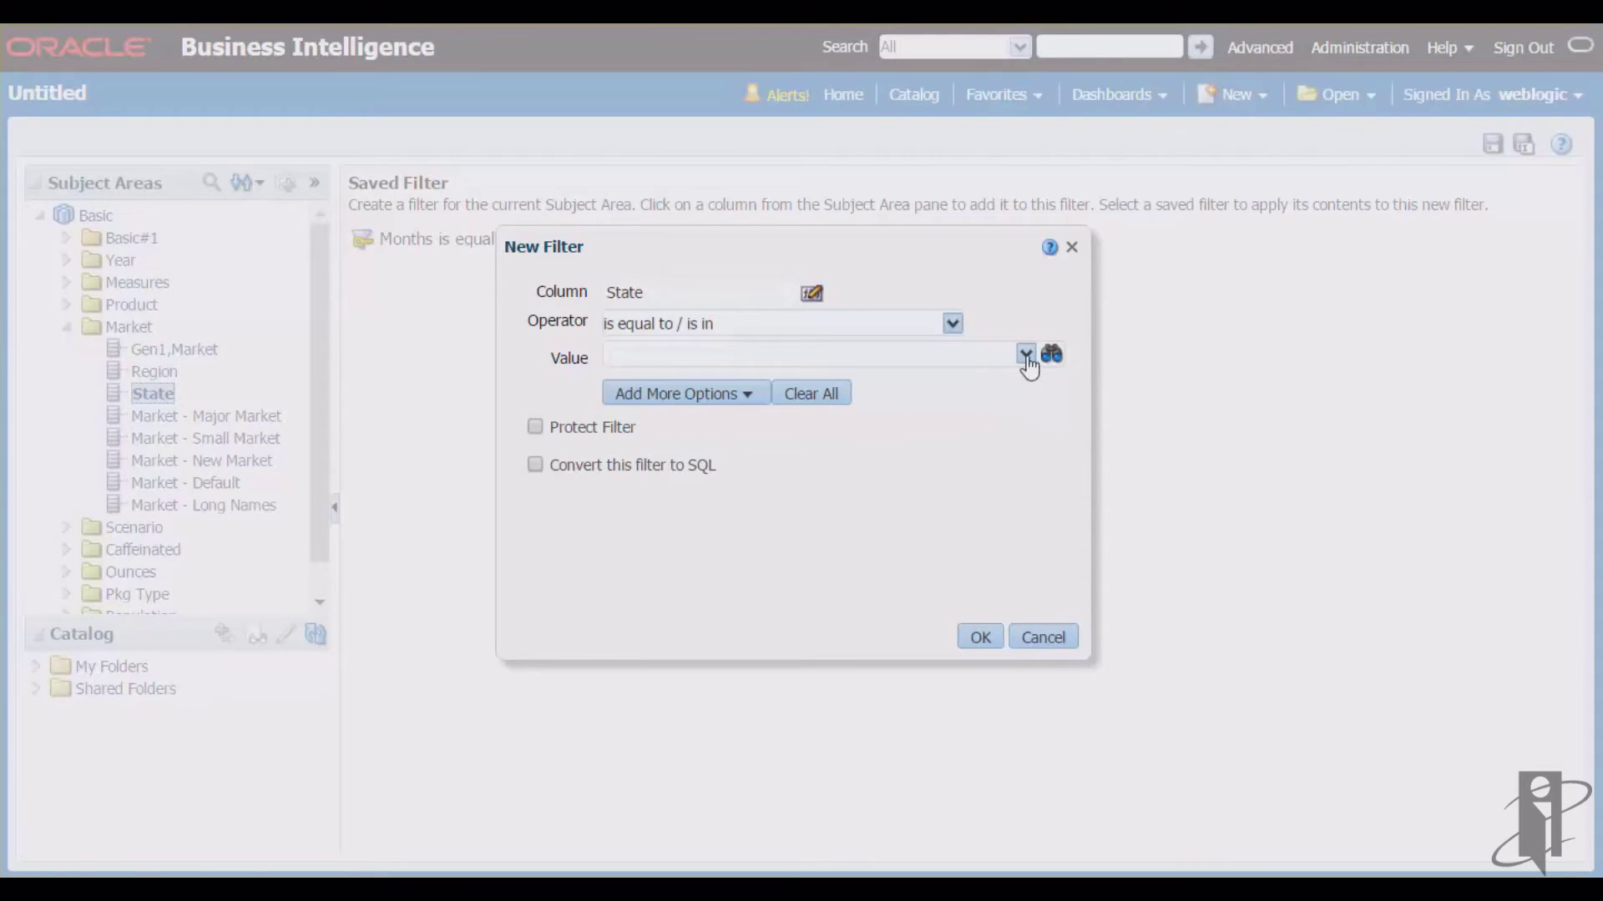
click(1026, 354)
click(623, 384)
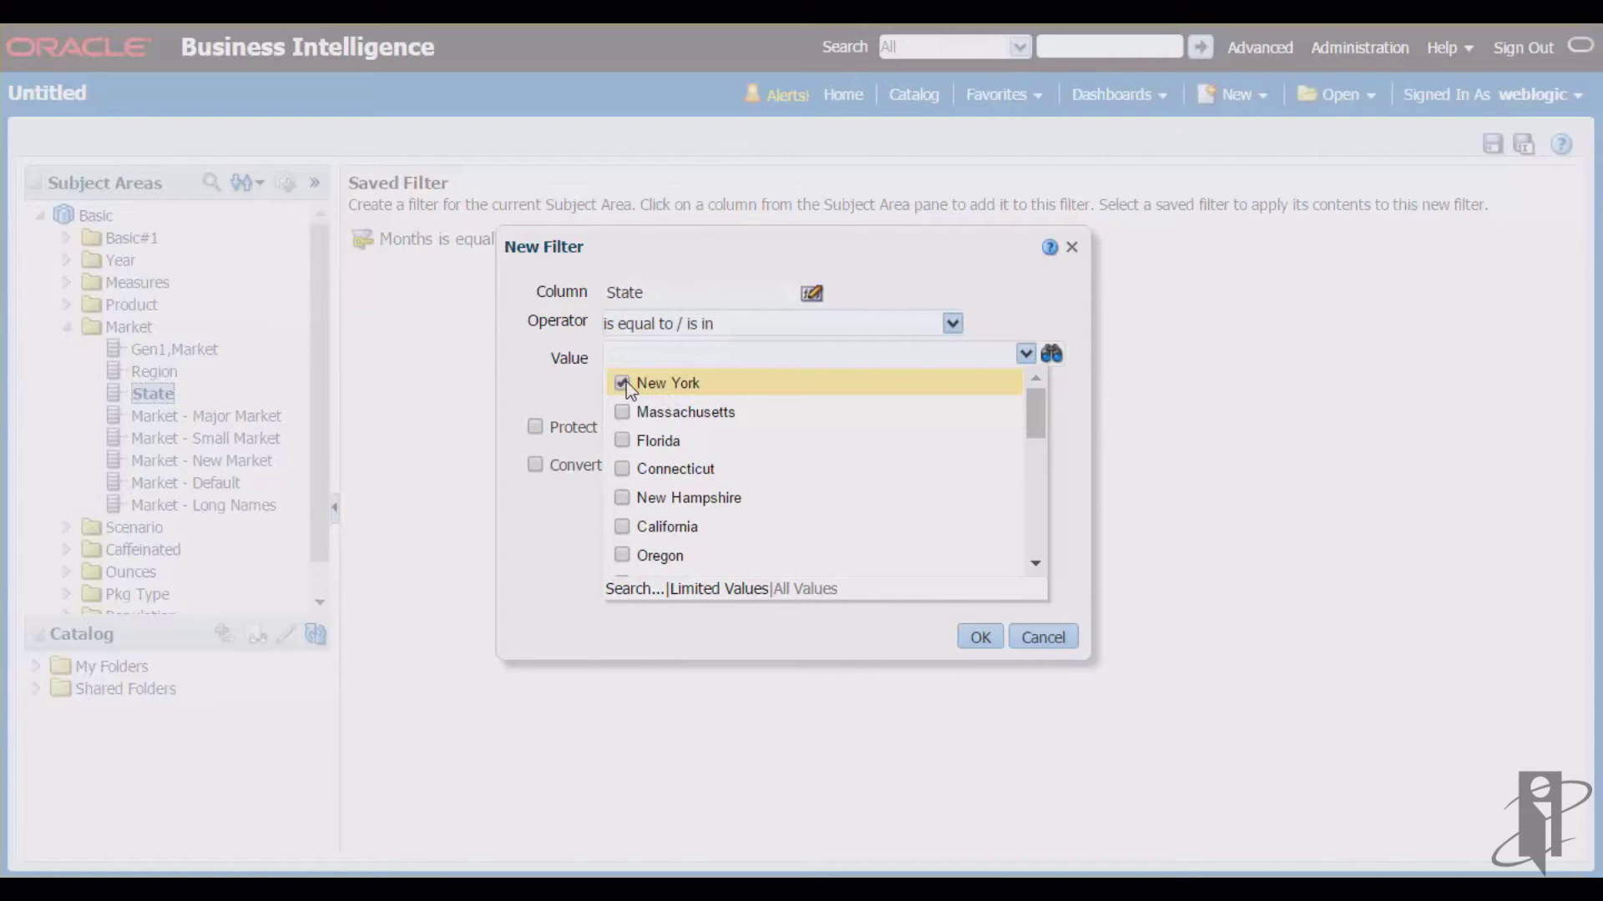
click(620, 410)
click(621, 441)
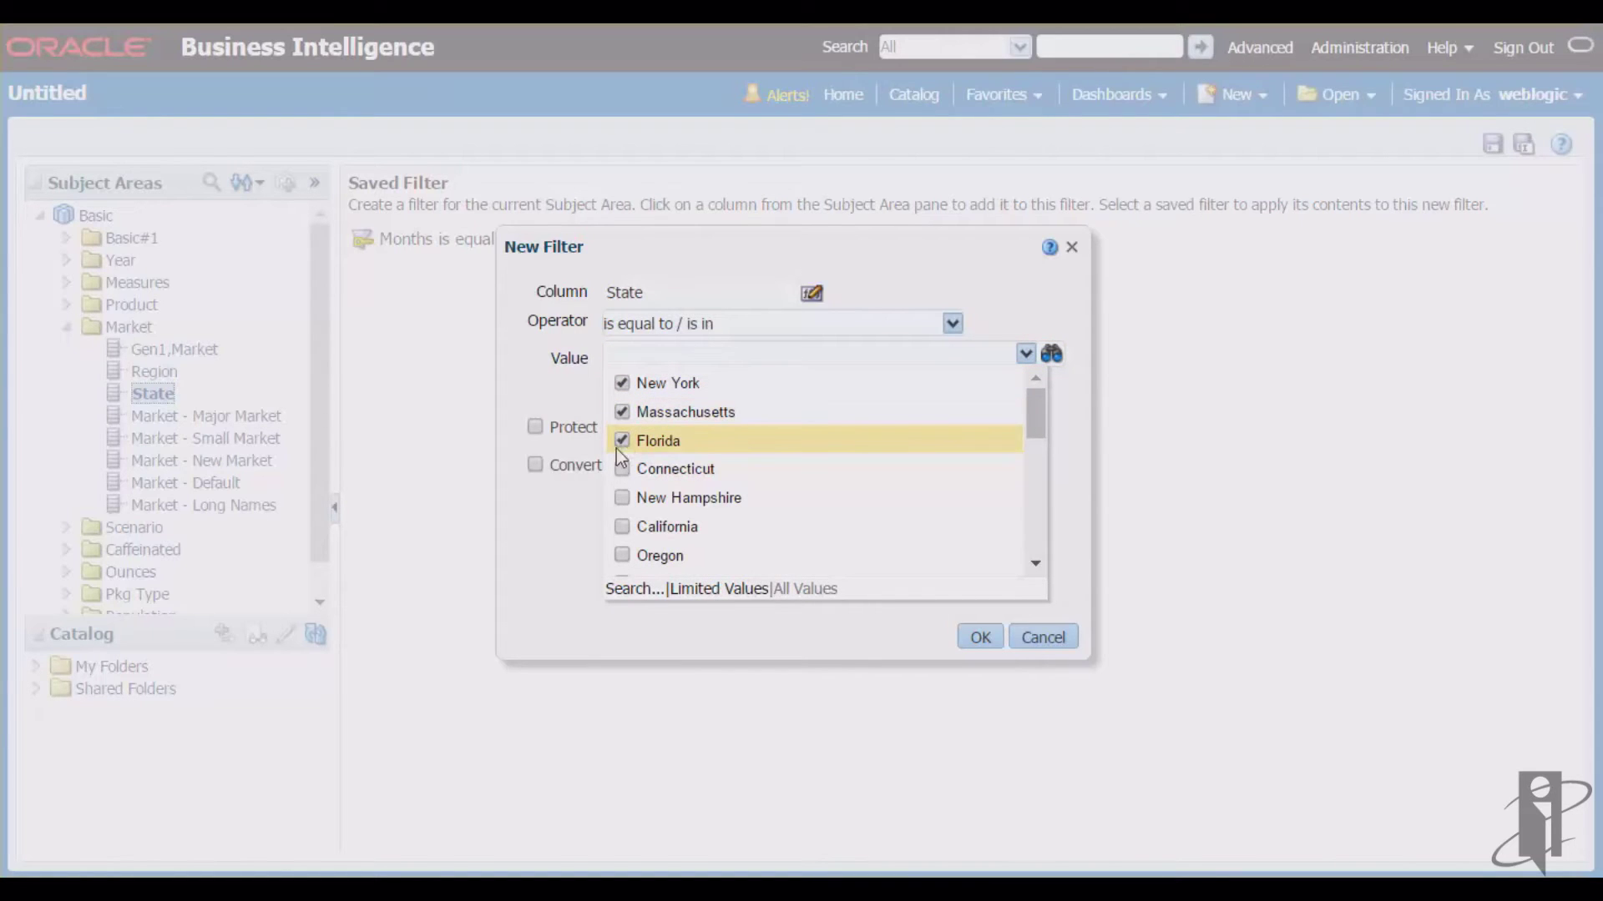
click(535, 427)
click(981, 637)
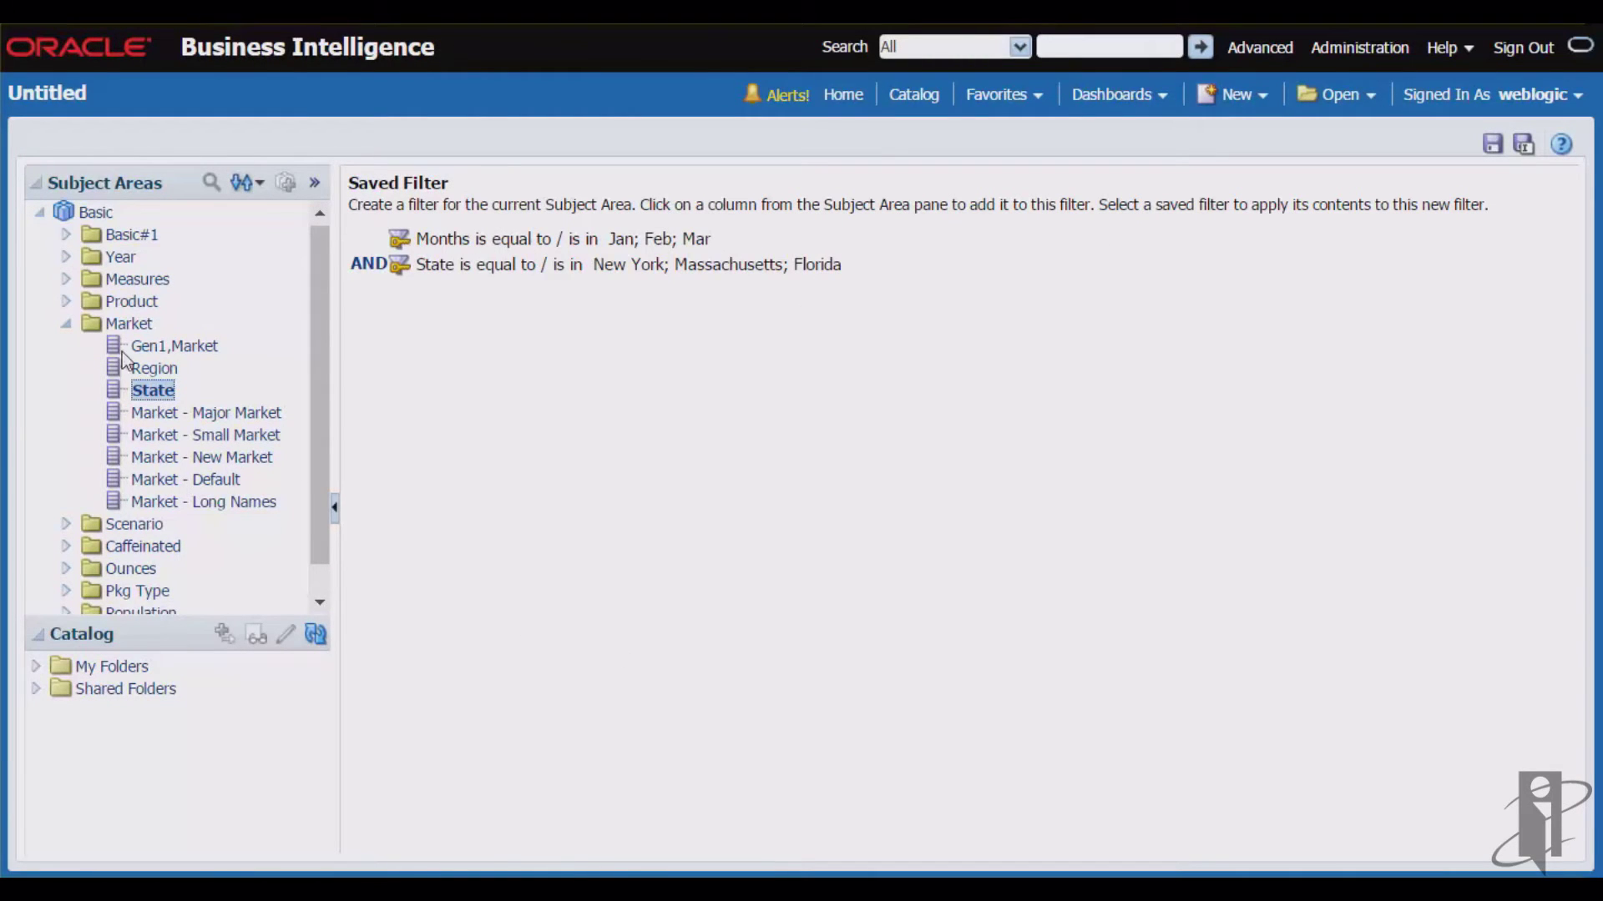
Step: Add a Gen2,Scenario condition keeping only the Actual value
click(66, 326)
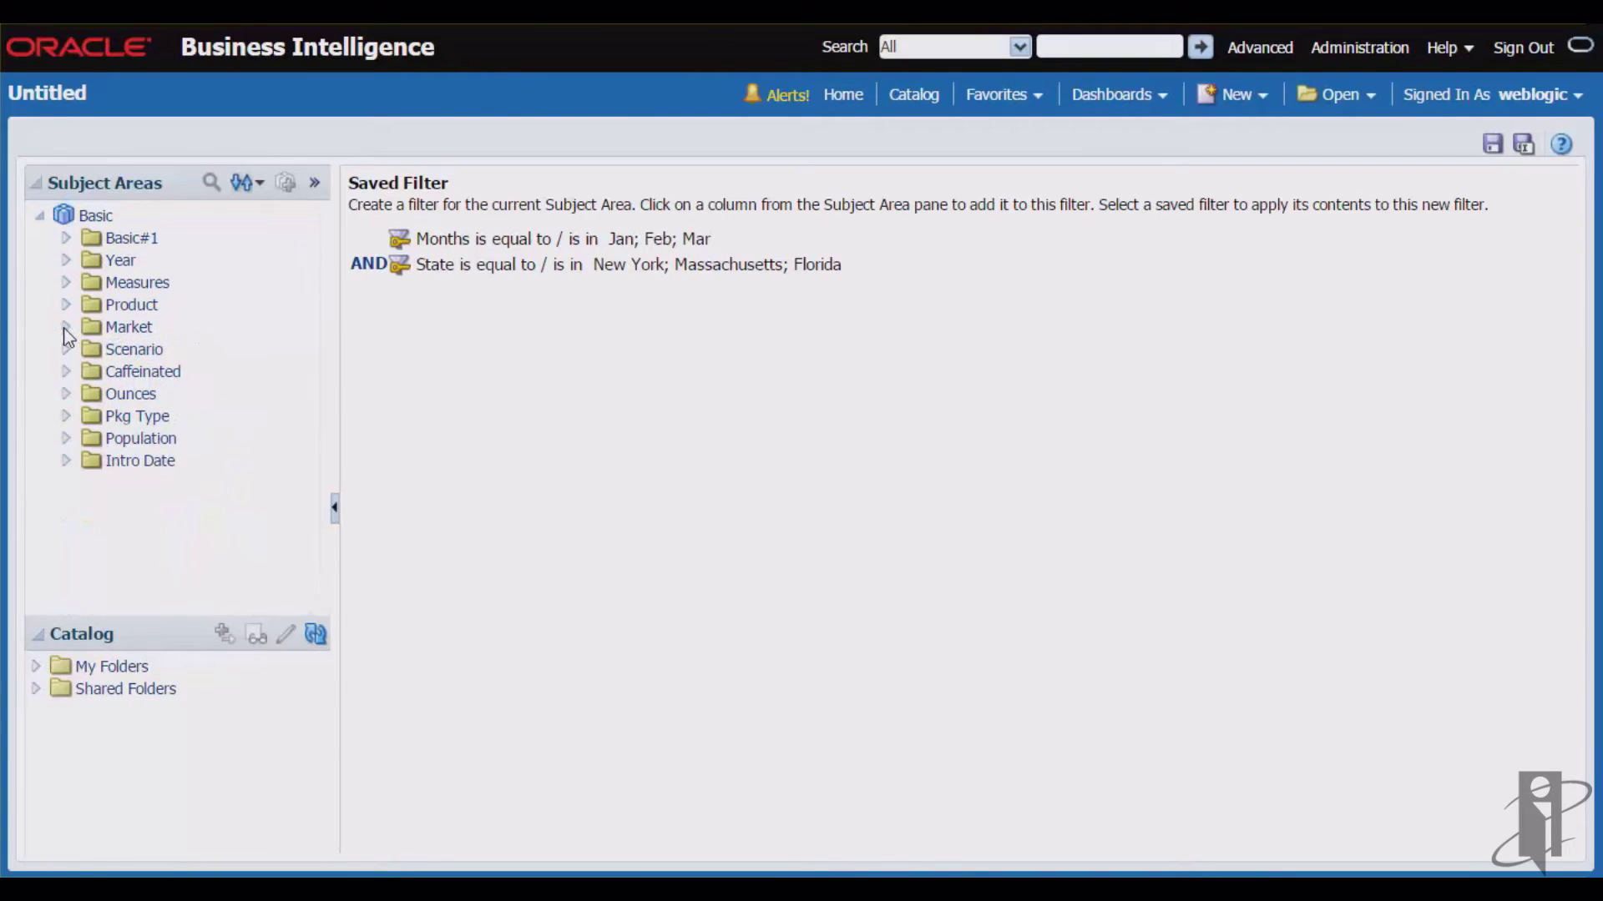
click(67, 350)
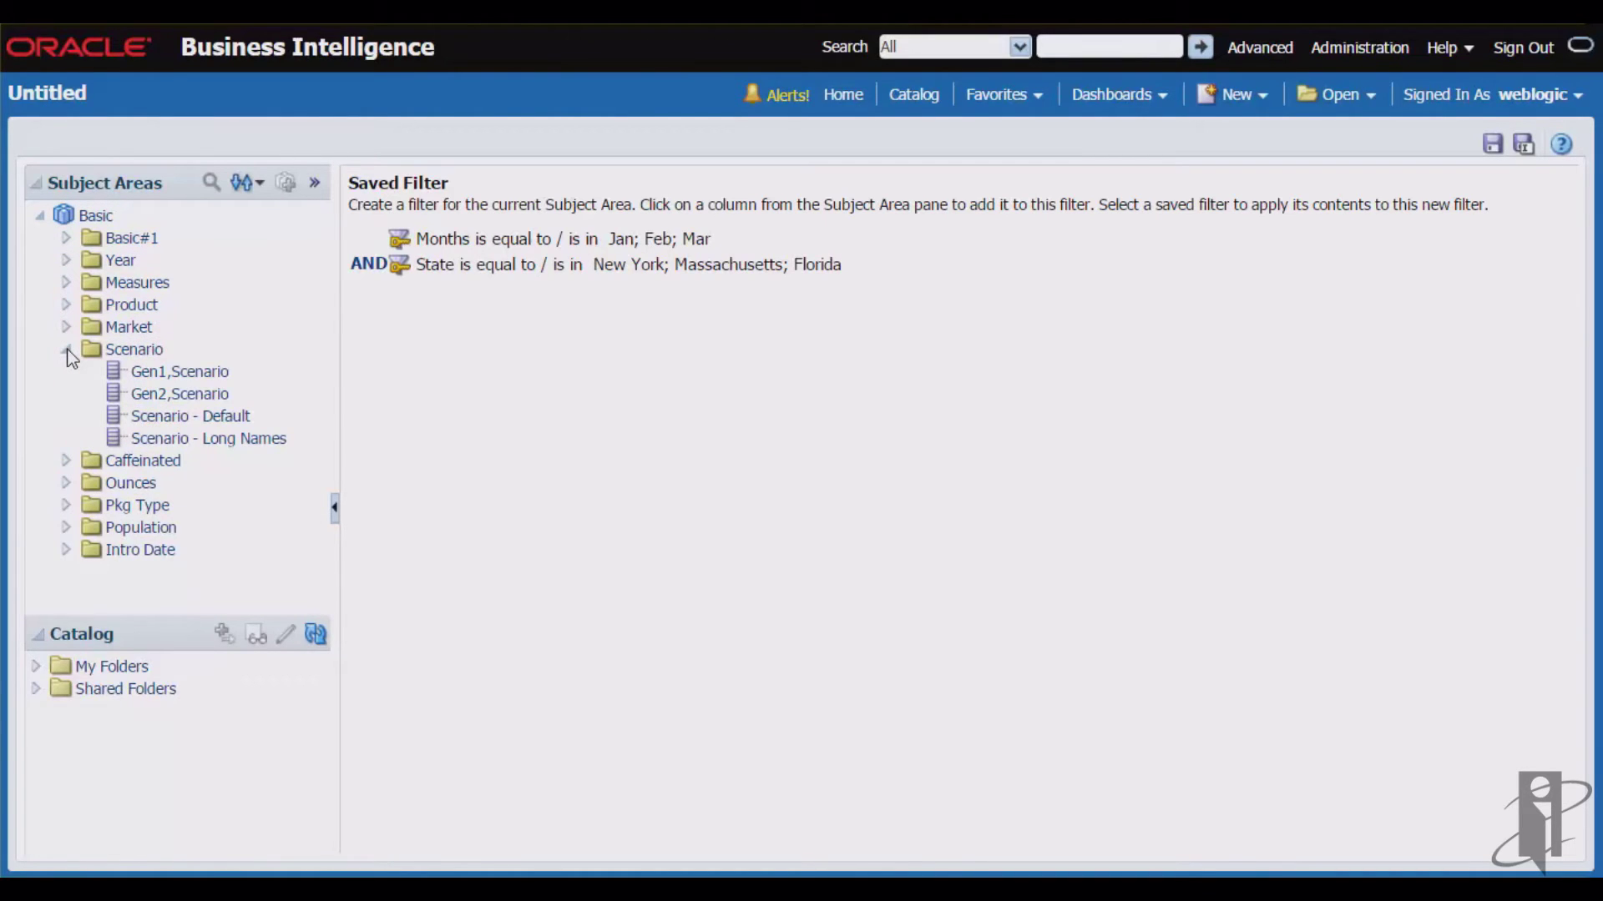
click(179, 393)
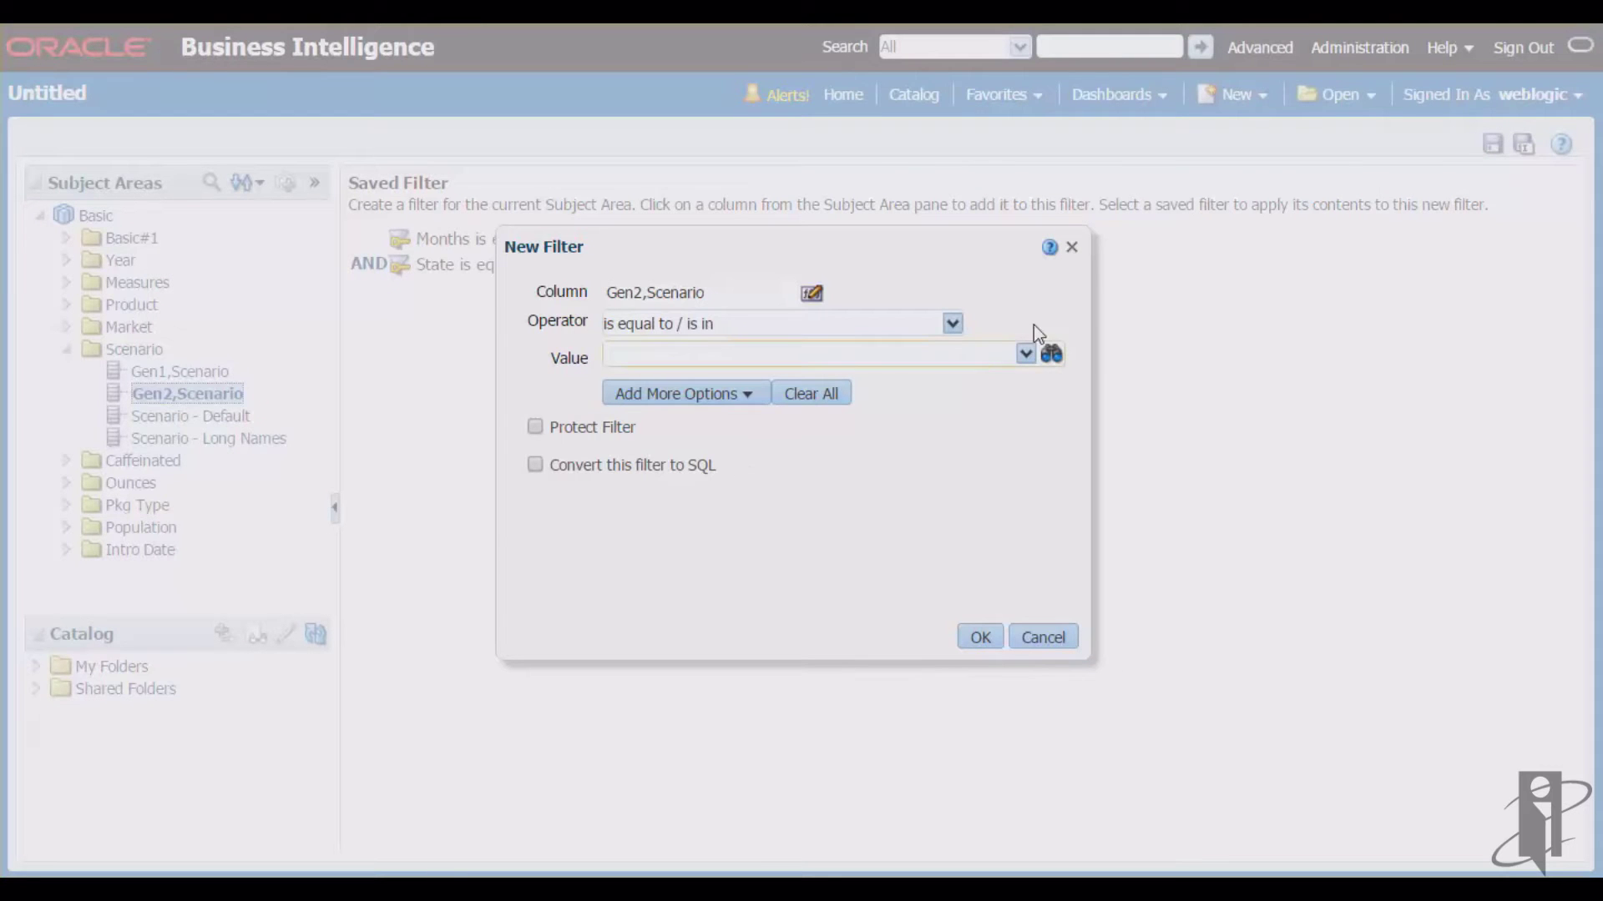
click(1025, 354)
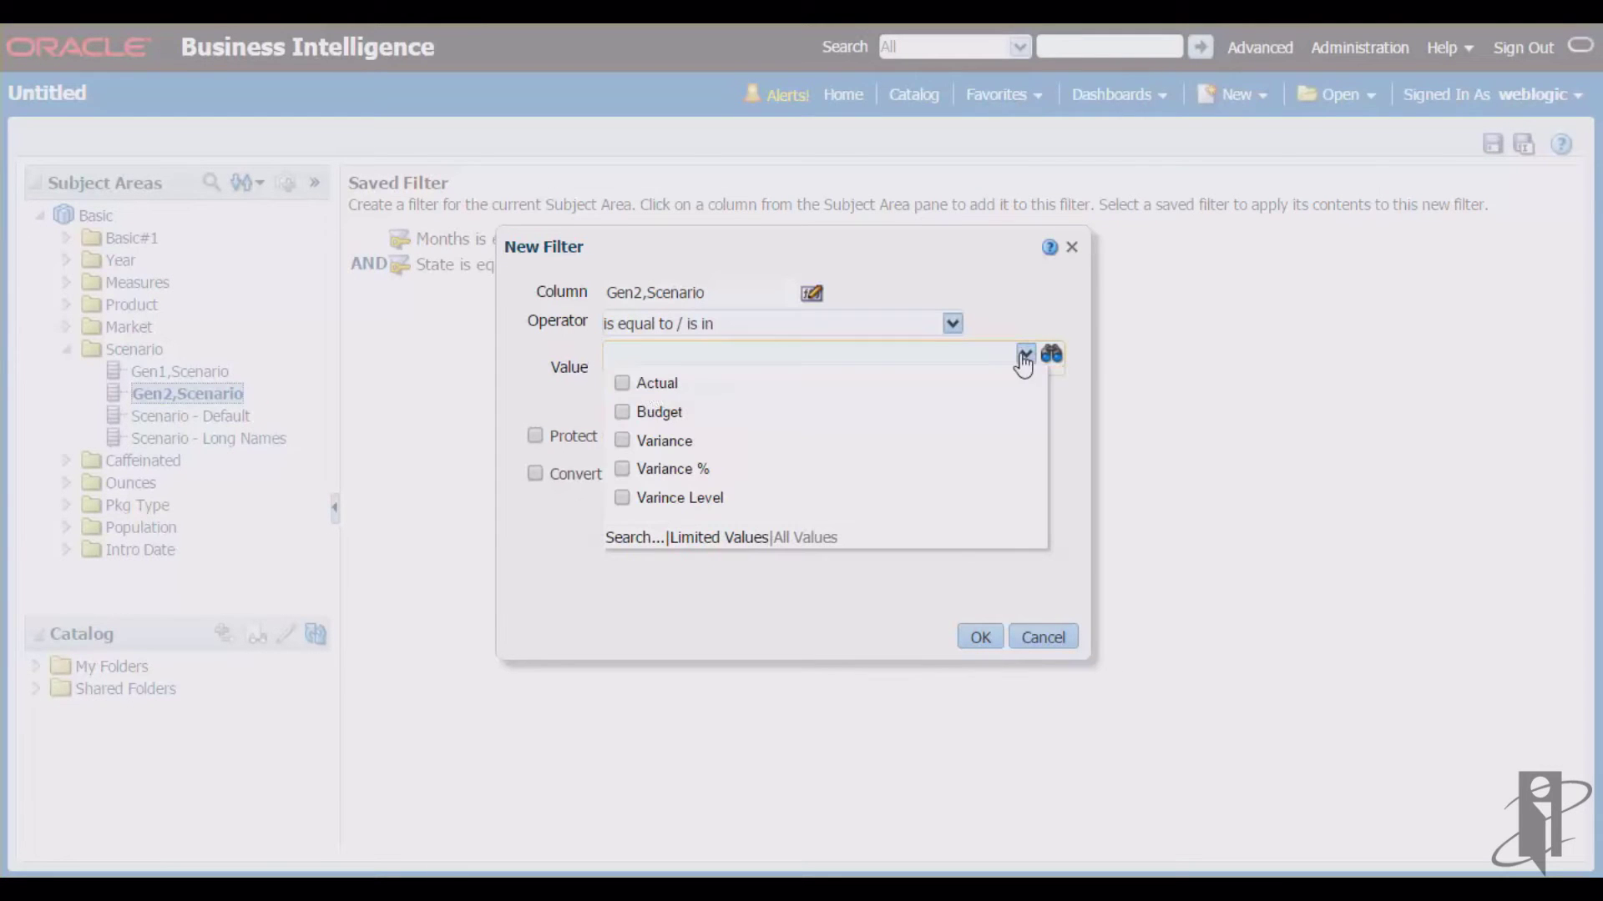
click(625, 383)
click(547, 428)
click(972, 632)
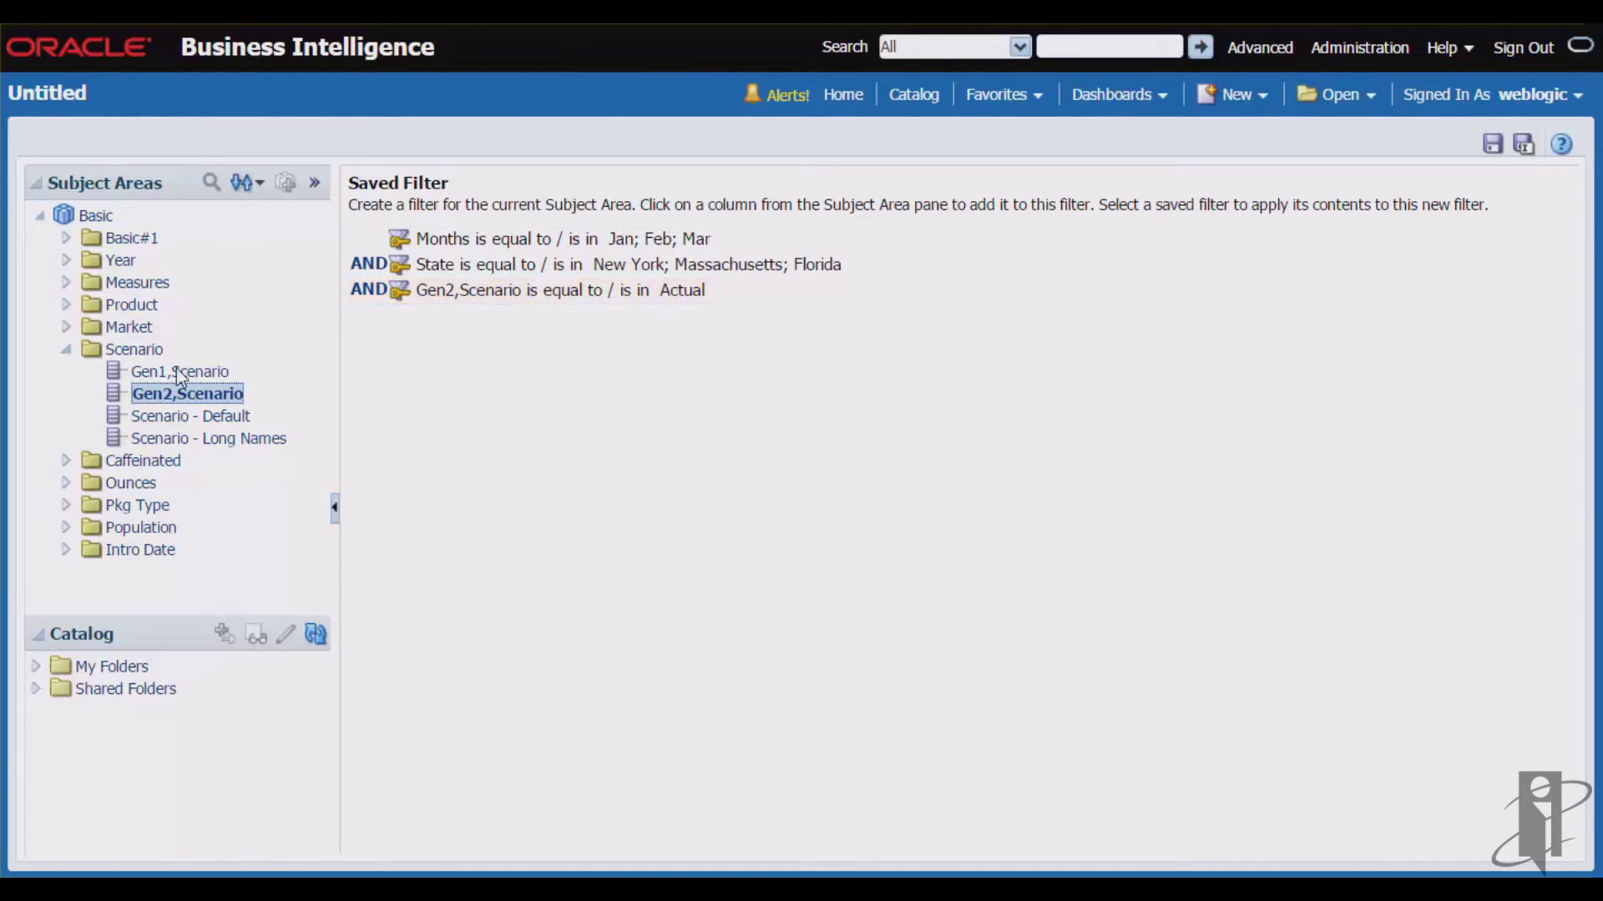
click(66, 349)
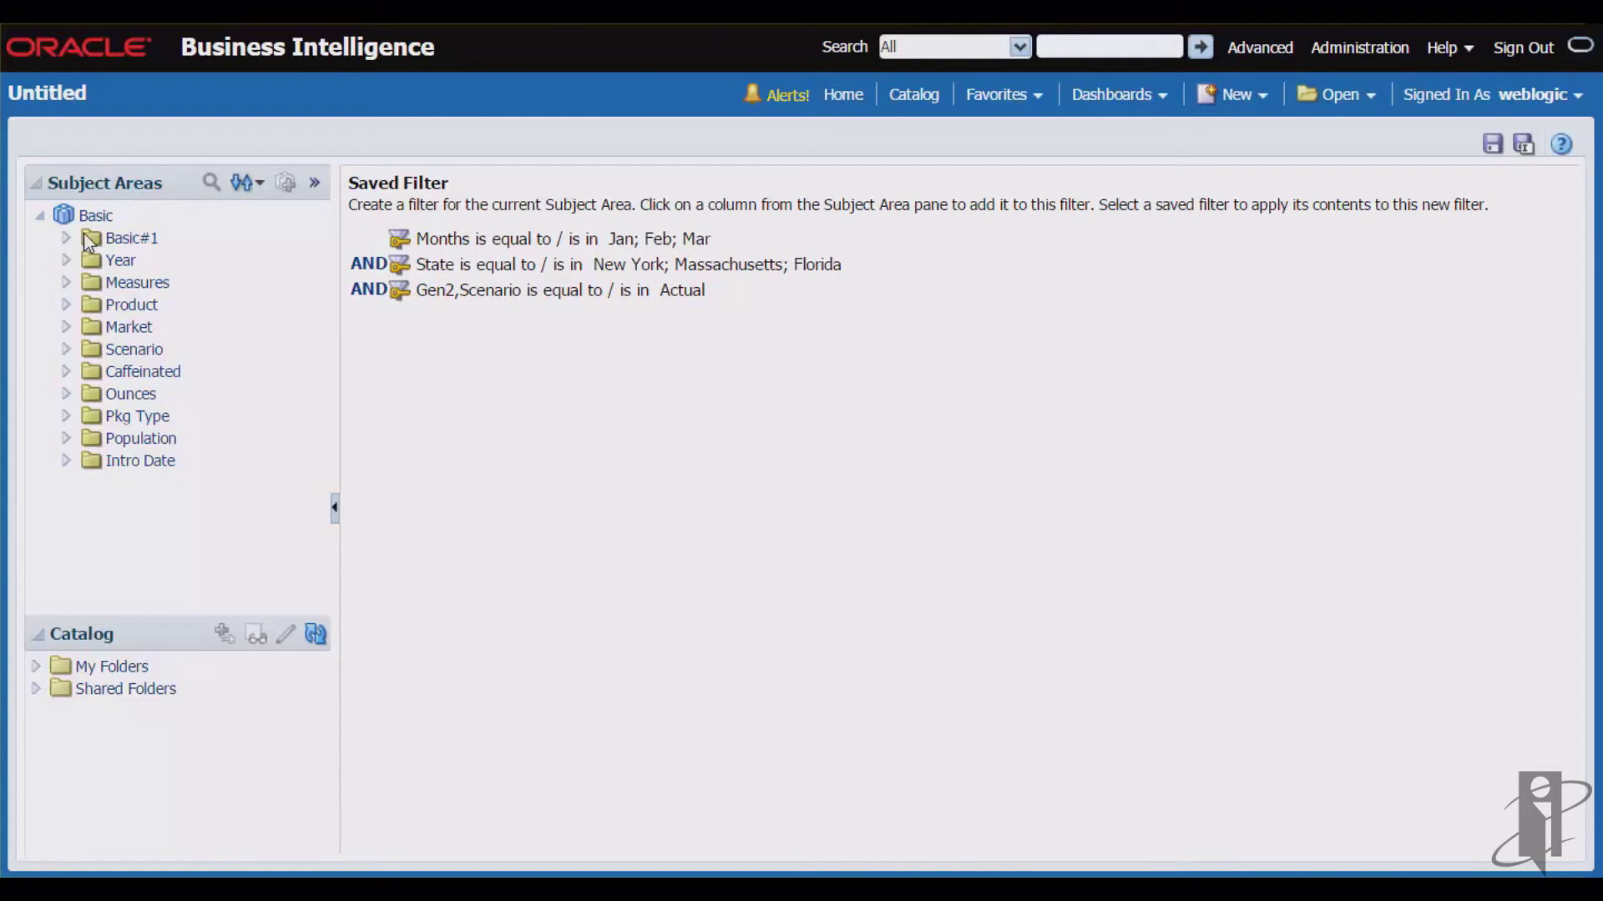
click(66, 260)
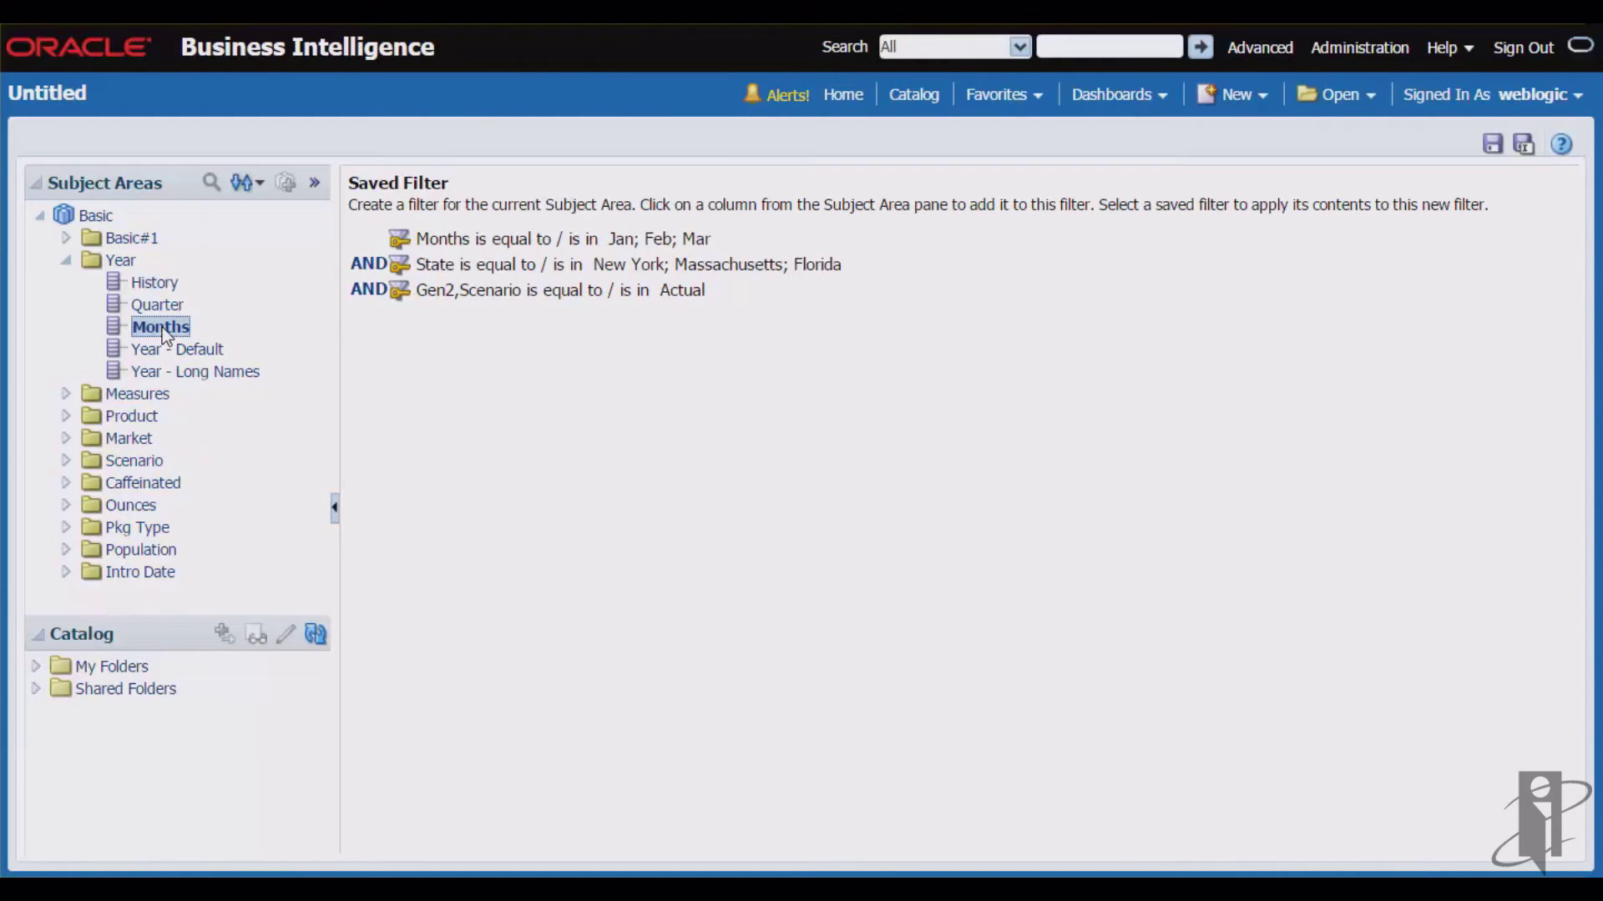
Step: Add a second Months condition for Jul, Aug and Sep
click(1025, 355)
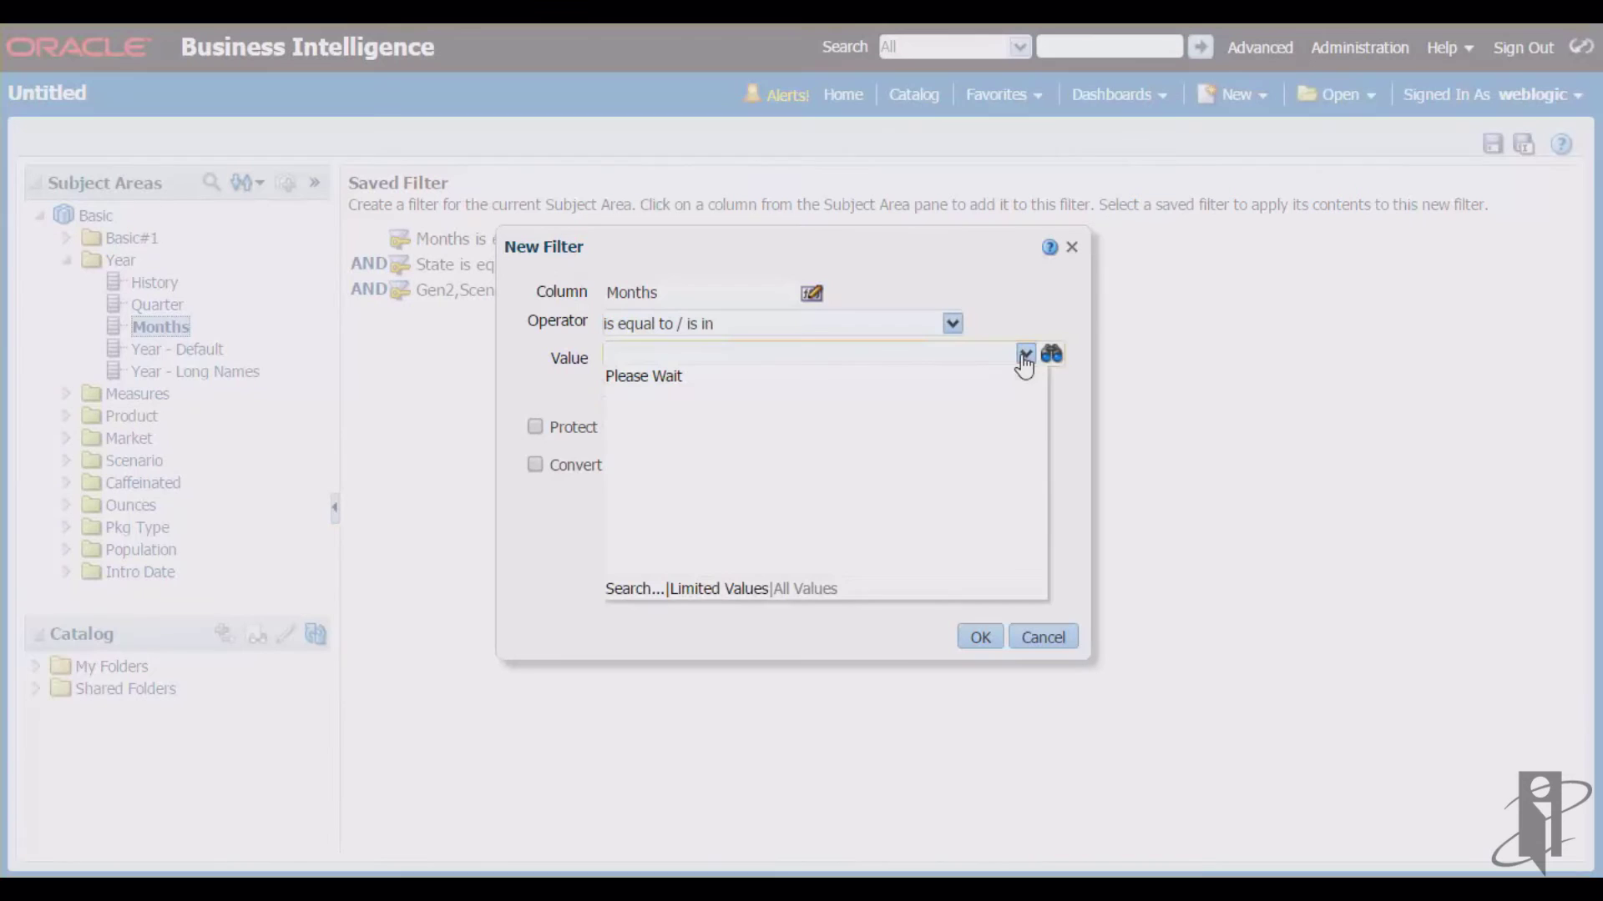
scroll(1038, 451, down, 1)
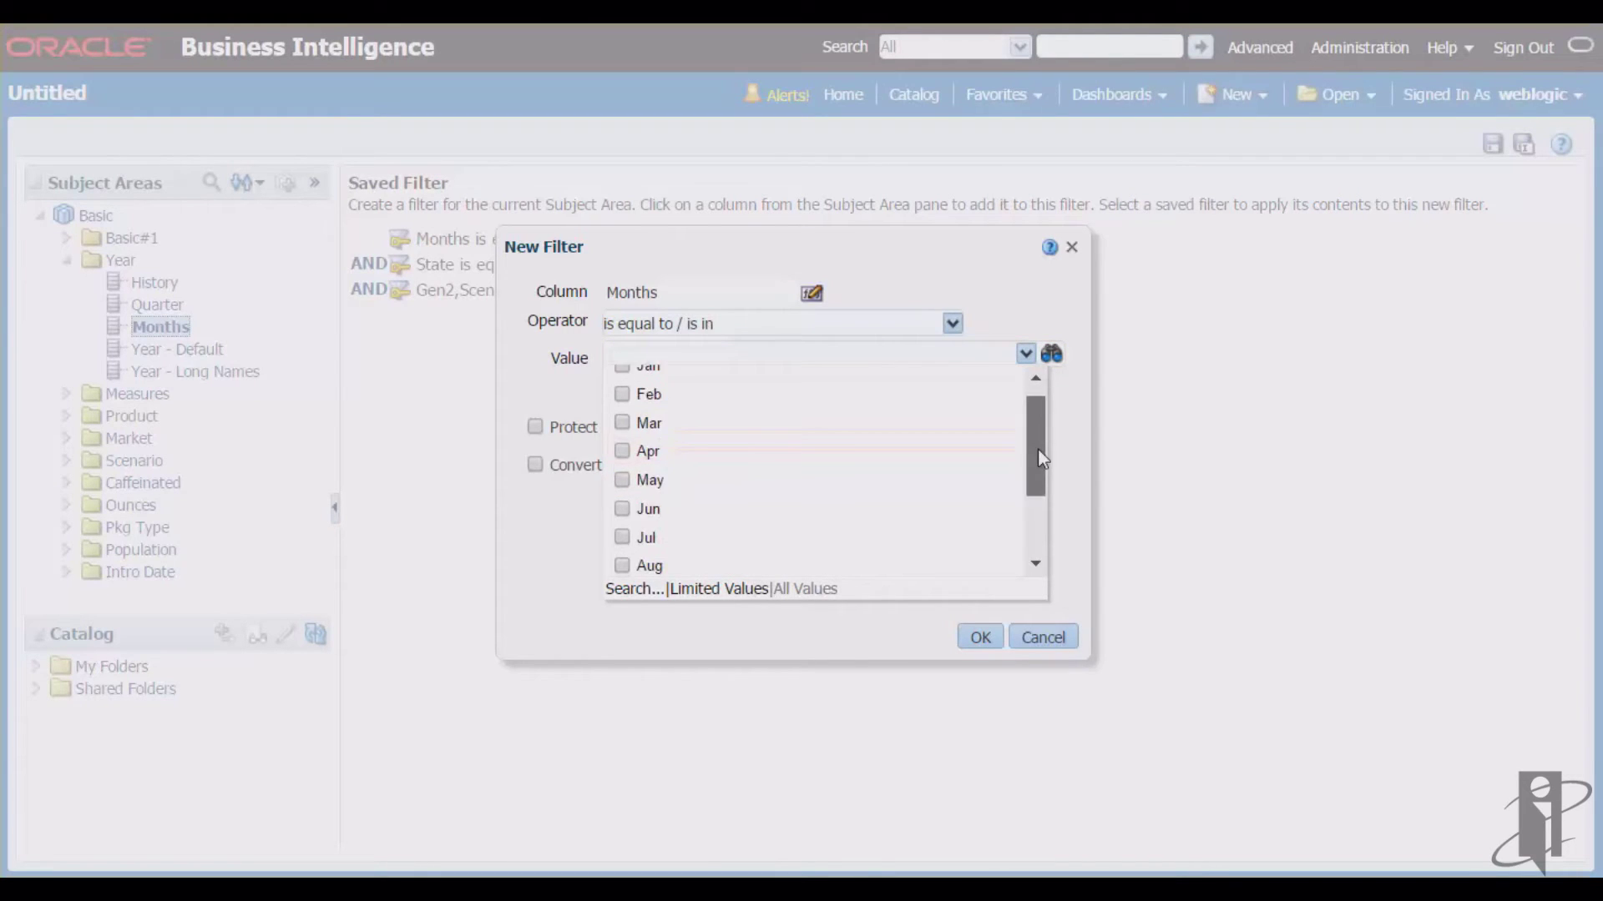
drag(1039, 457, 1040, 496)
click(622, 417)
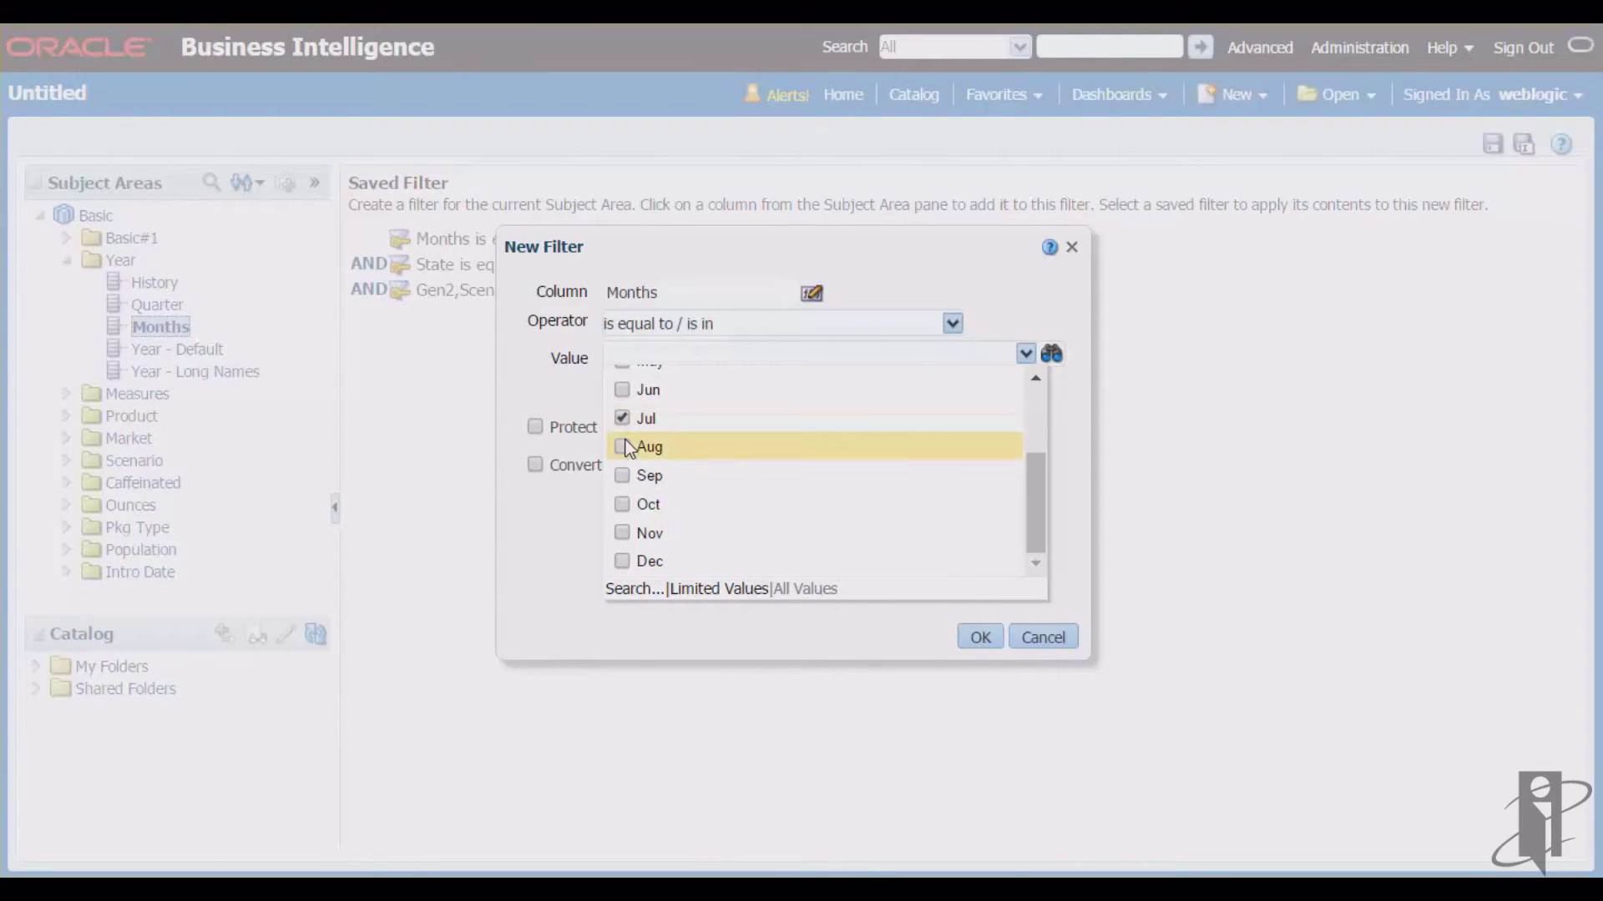
click(622, 447)
click(622, 475)
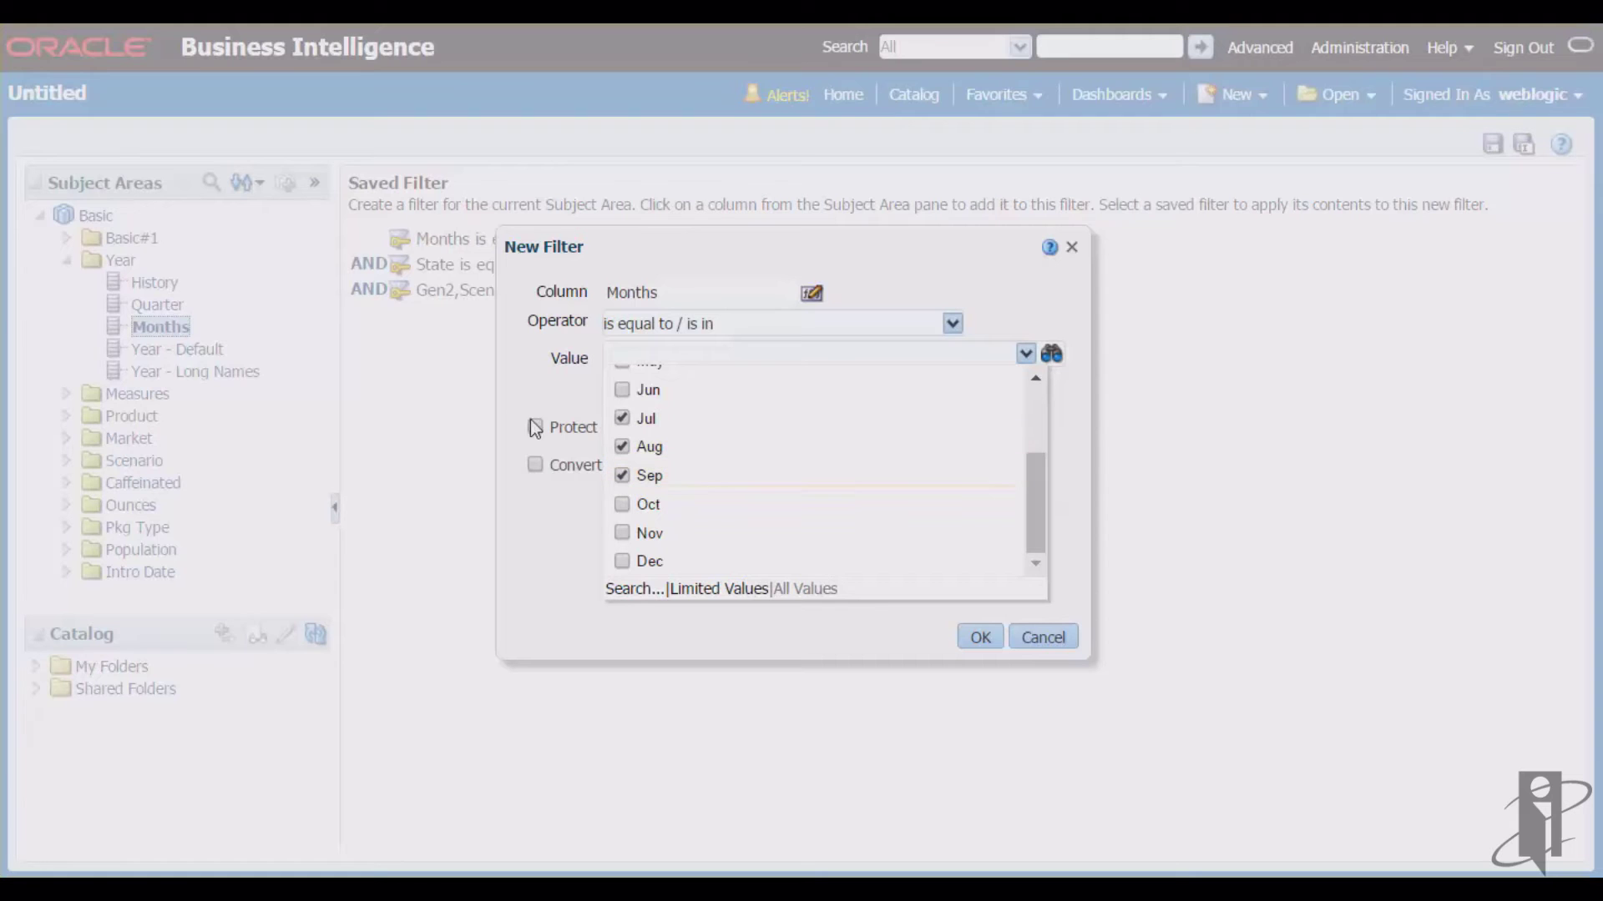
click(538, 434)
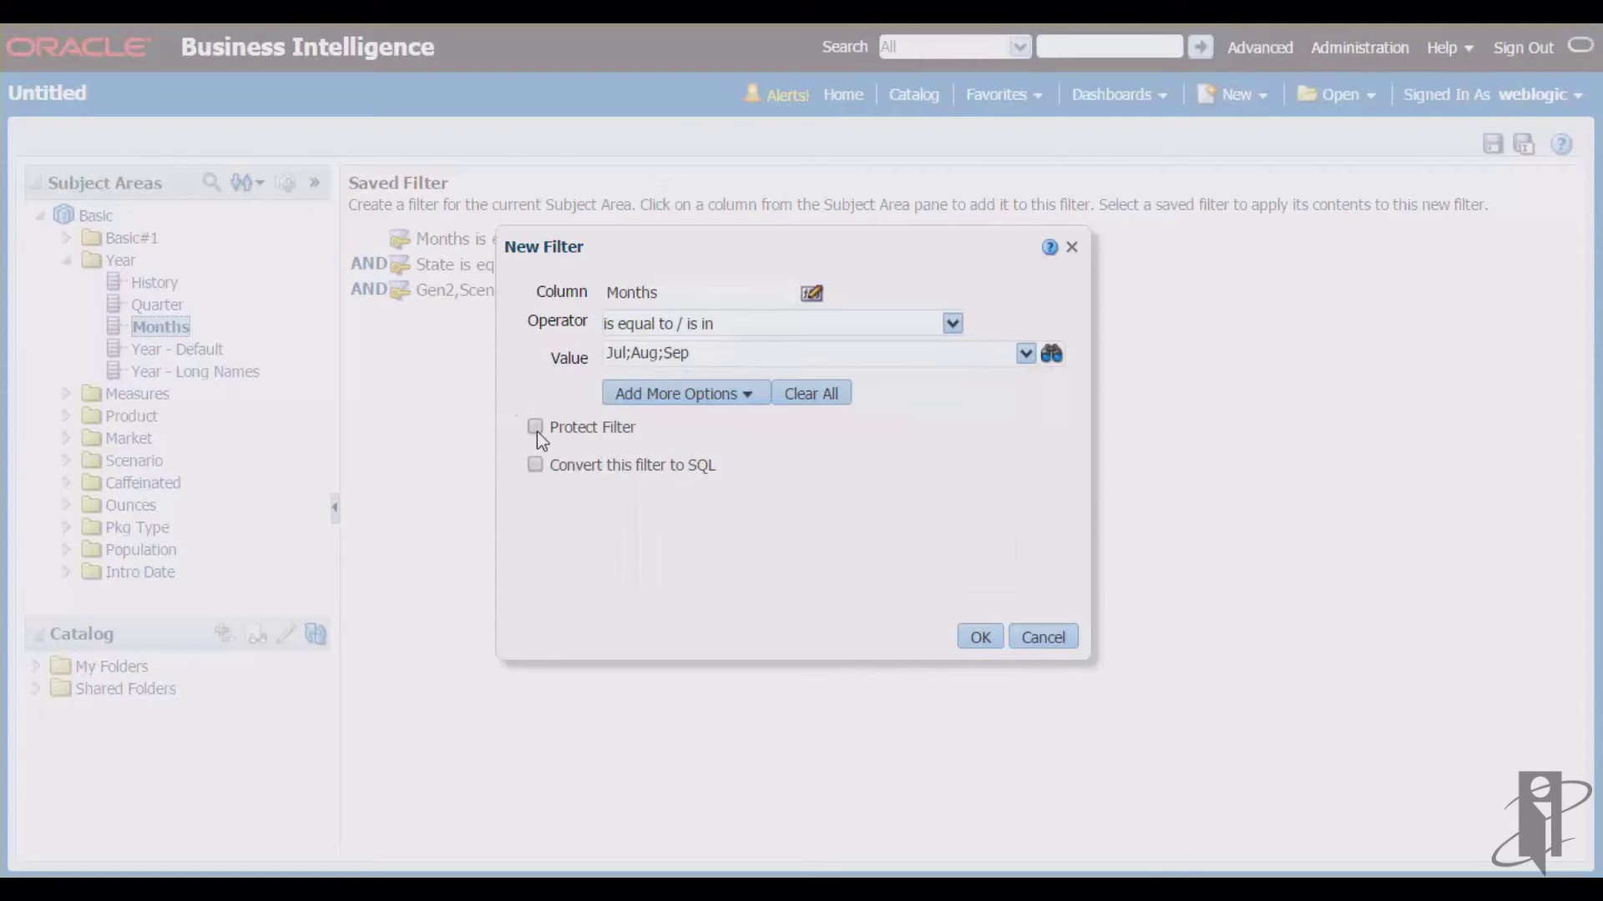
click(976, 633)
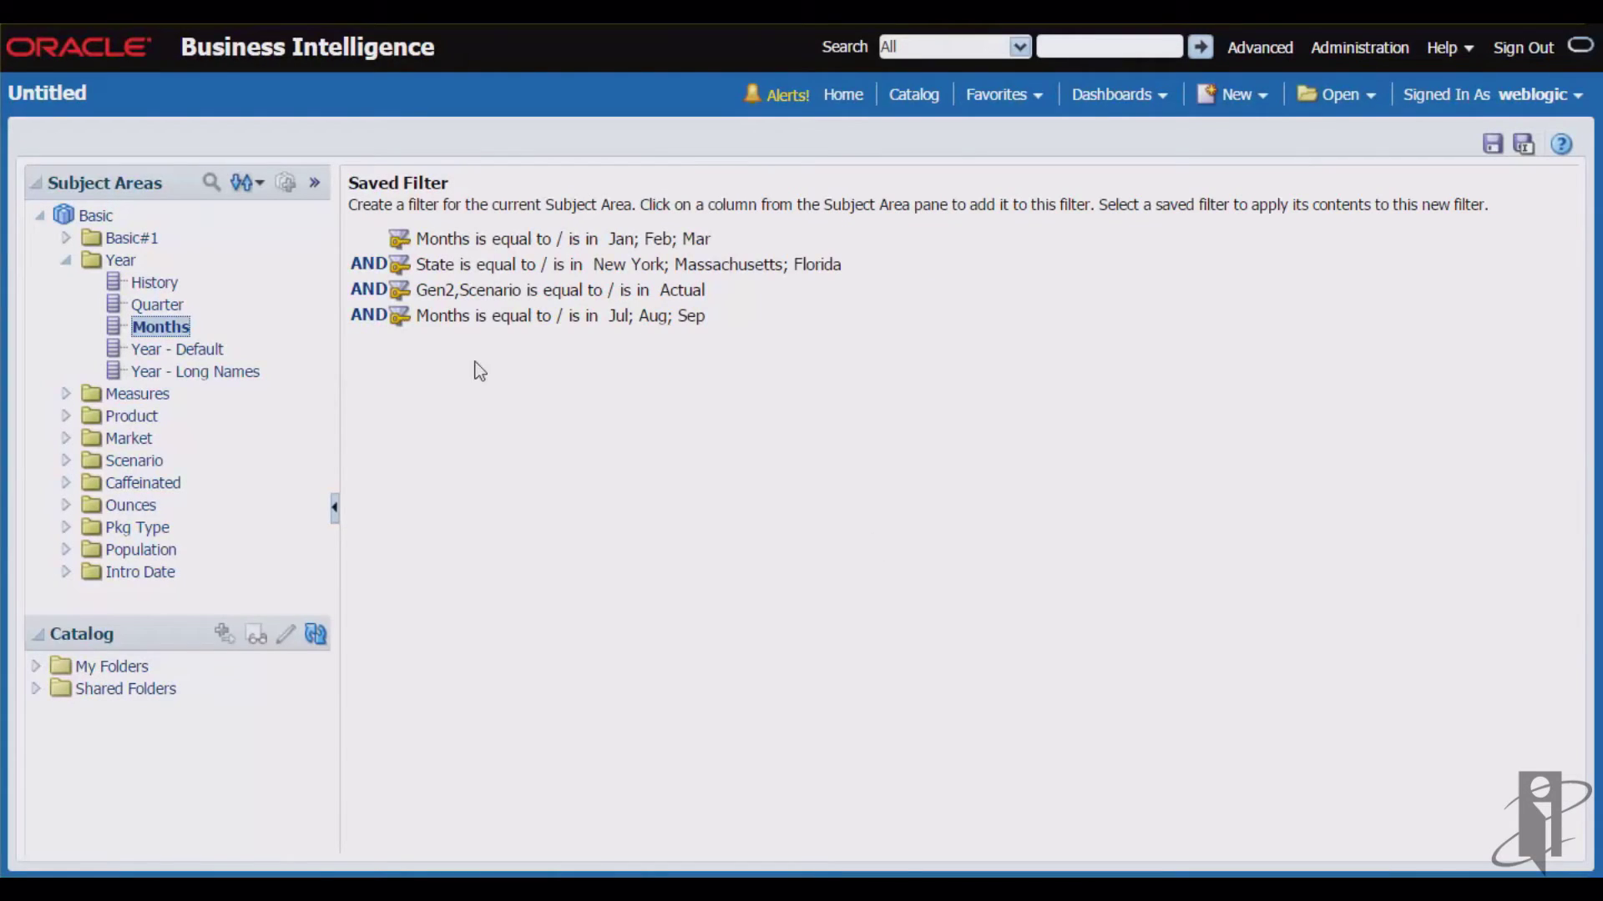
Step: Add a protected State condition for Nevada, Texas and Oklahoma
click(69, 266)
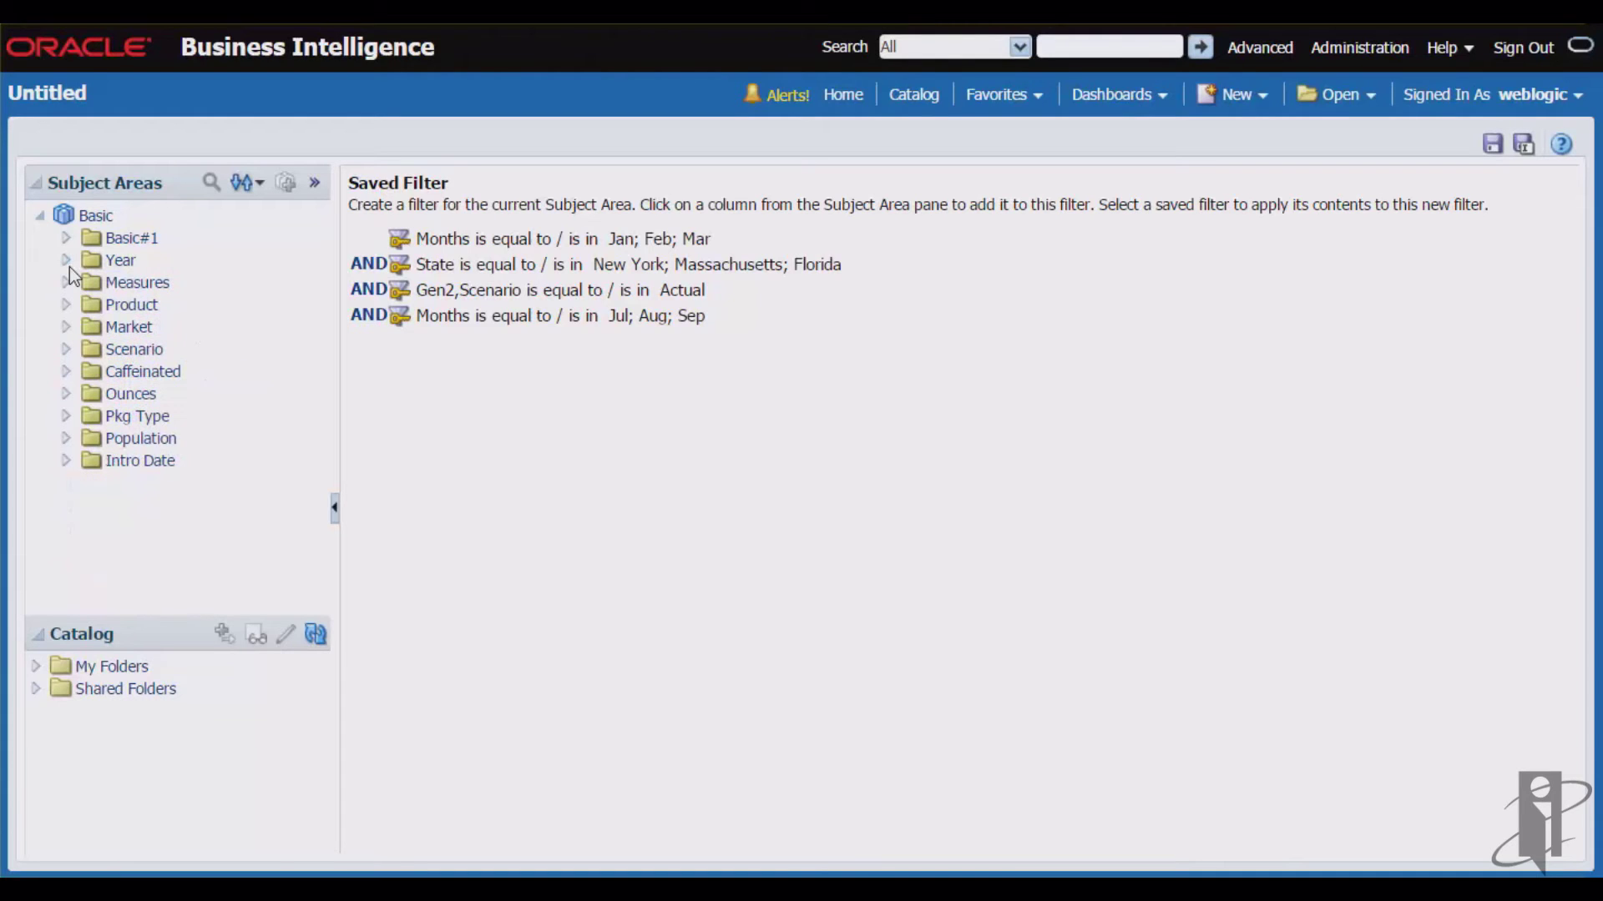
click(66, 327)
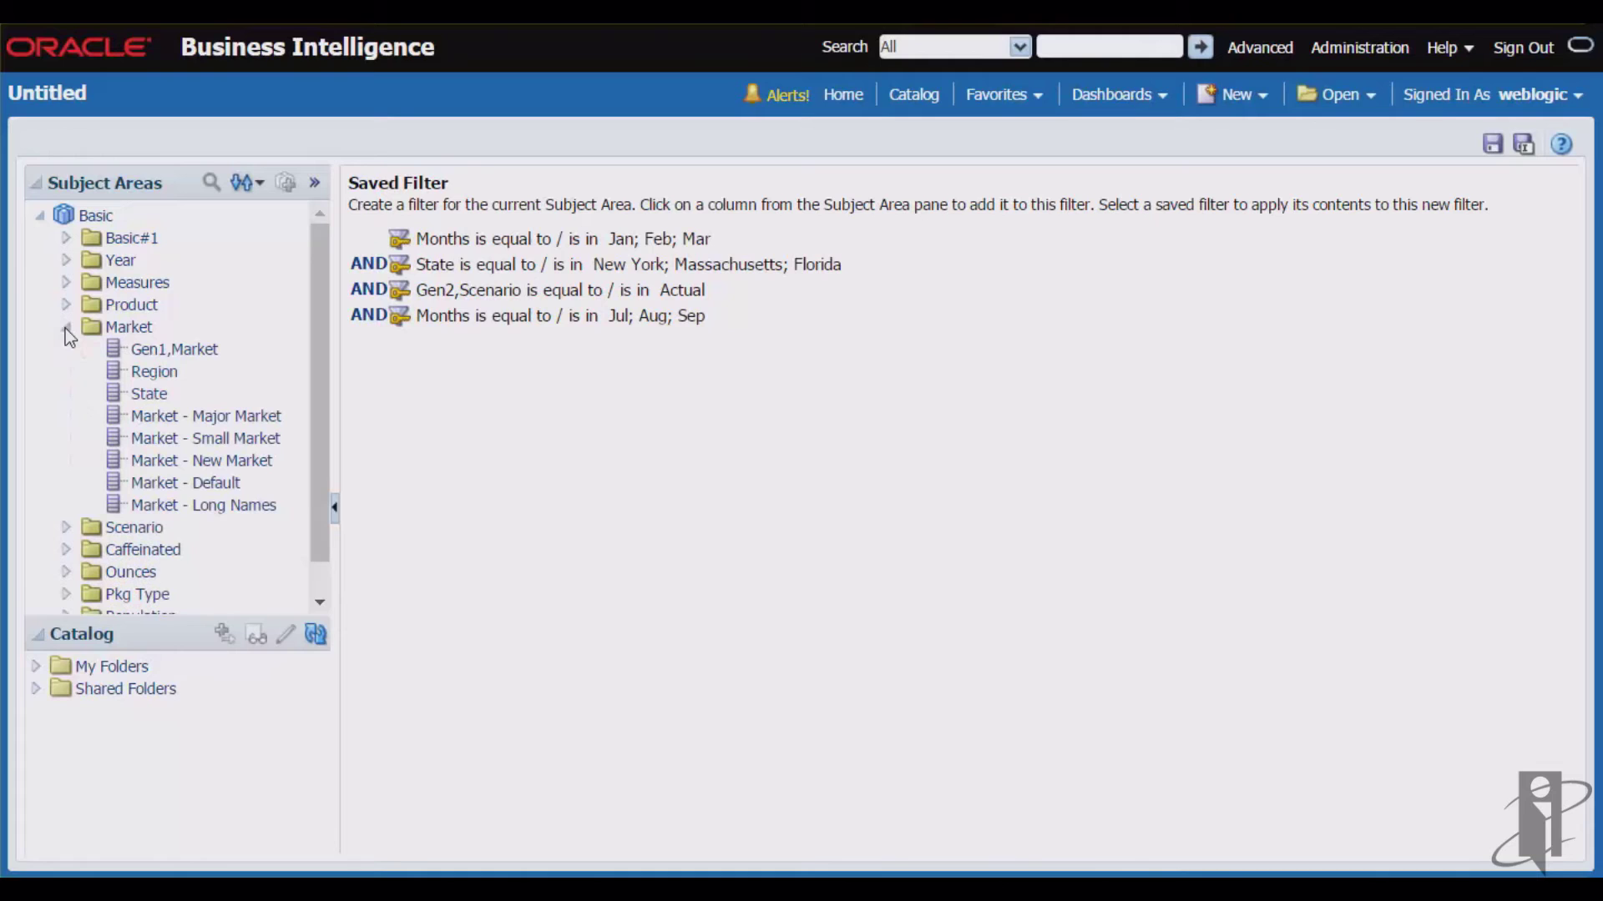
click(151, 394)
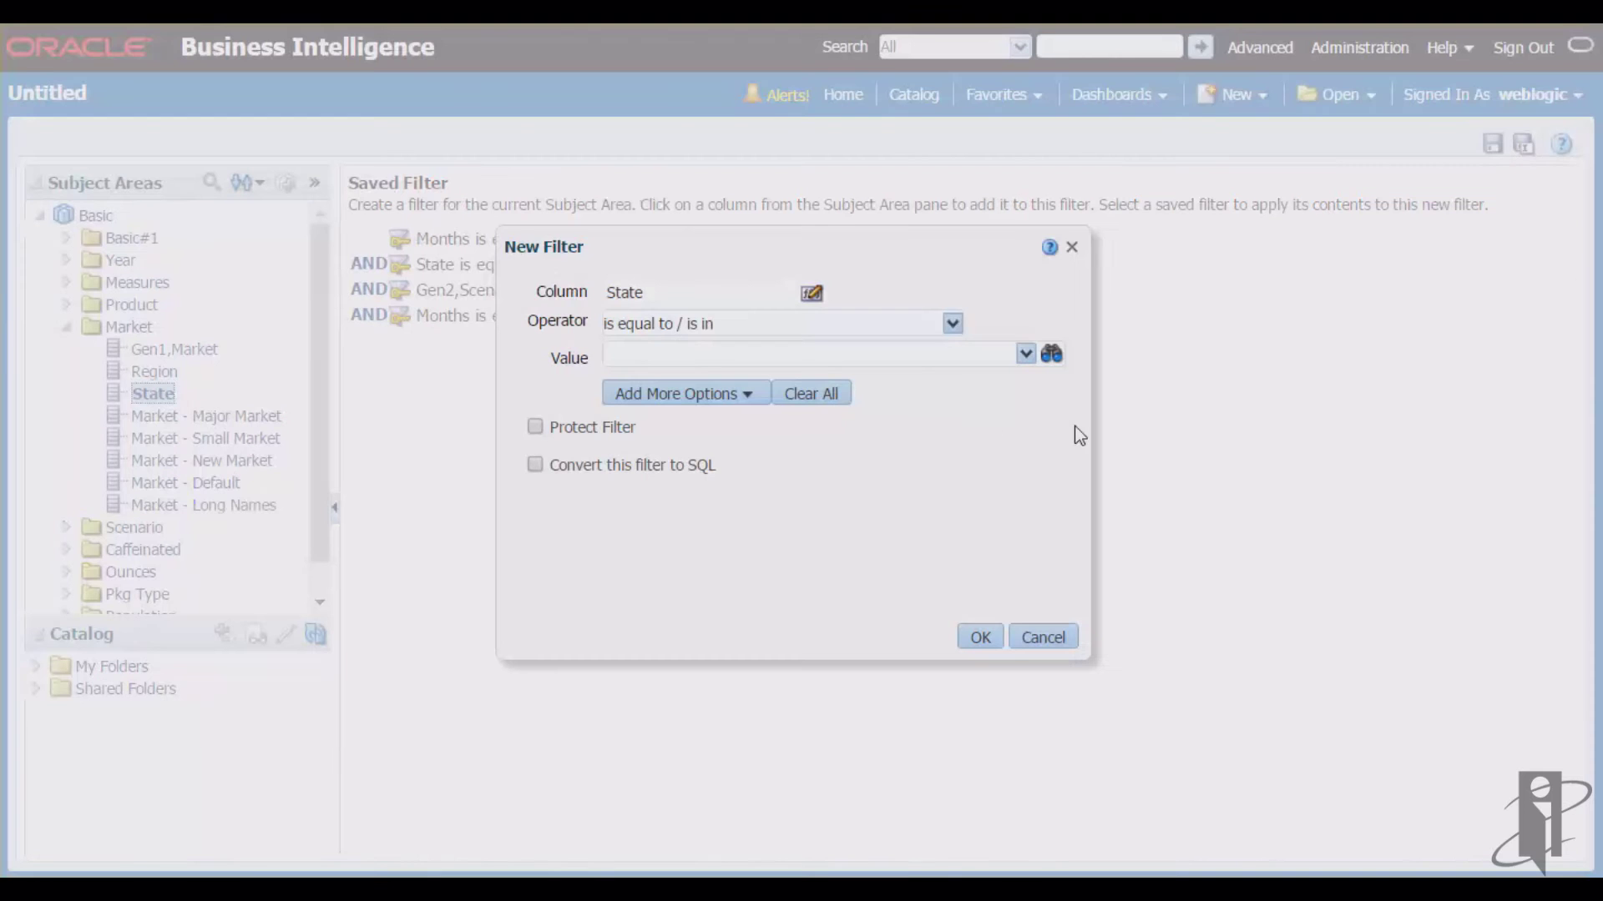
click(1026, 354)
drag(1035, 412, 1054, 458)
click(622, 455)
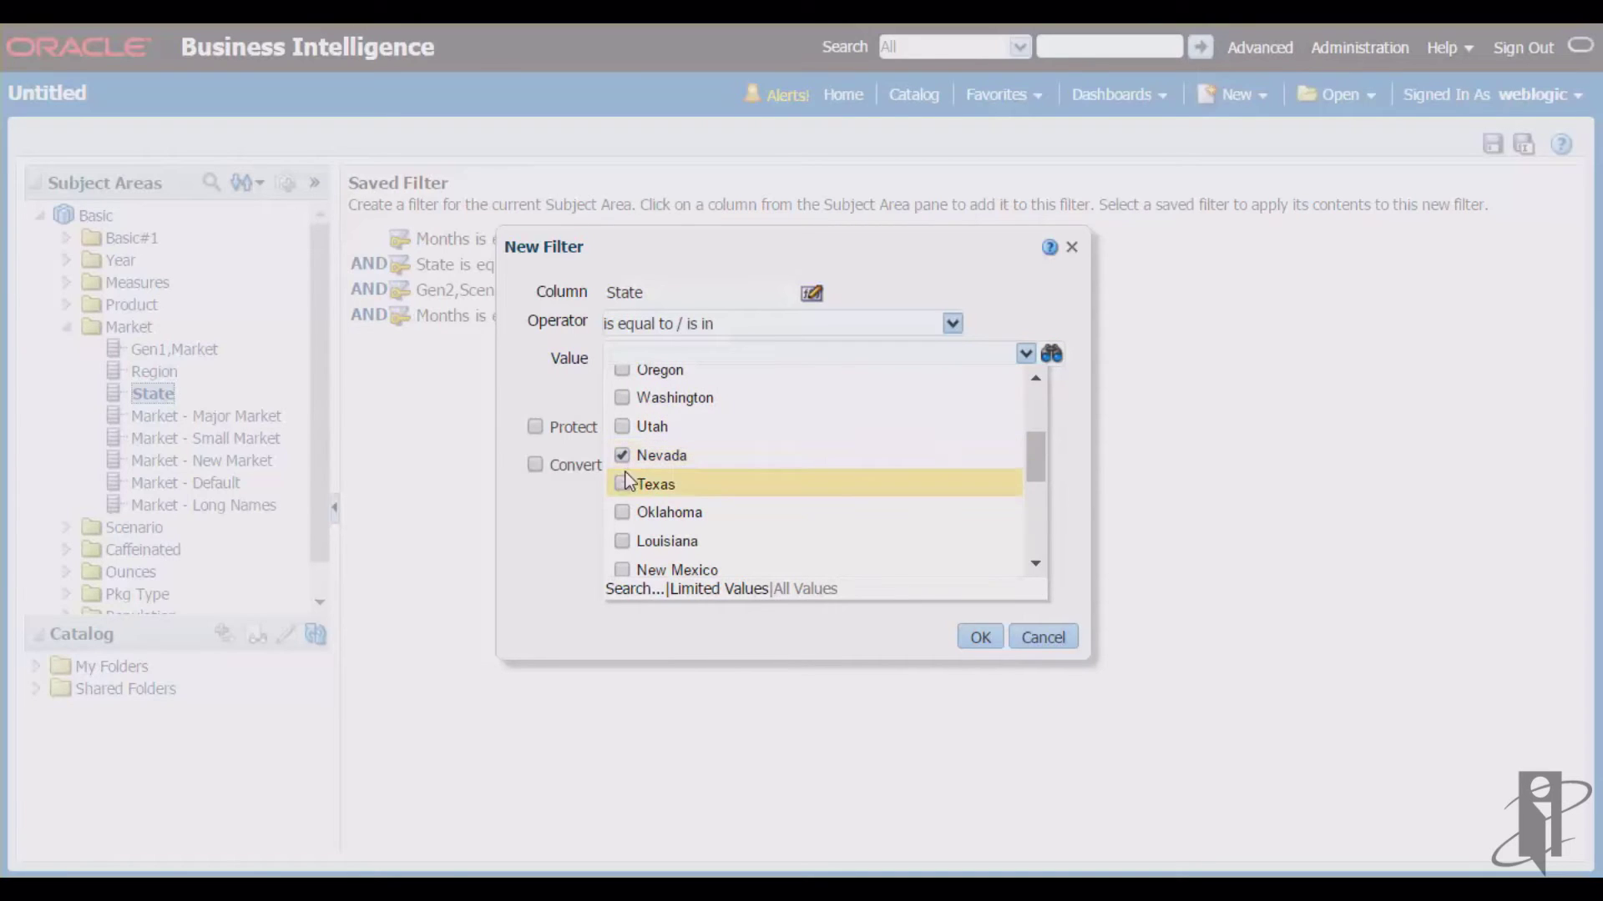
click(622, 484)
click(622, 513)
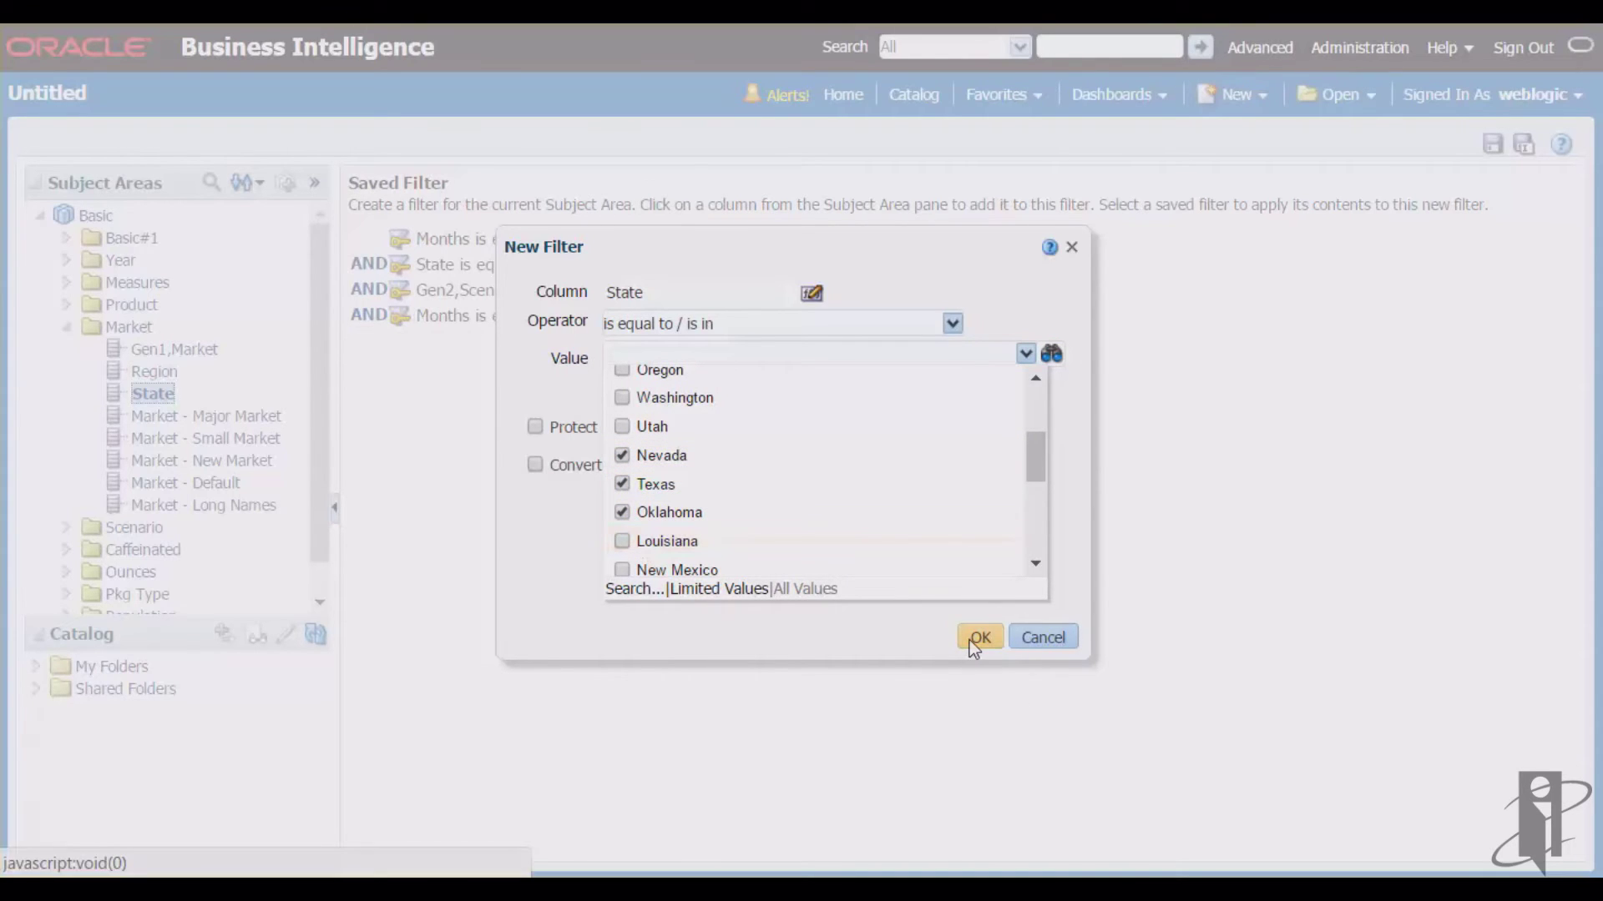
click(534, 427)
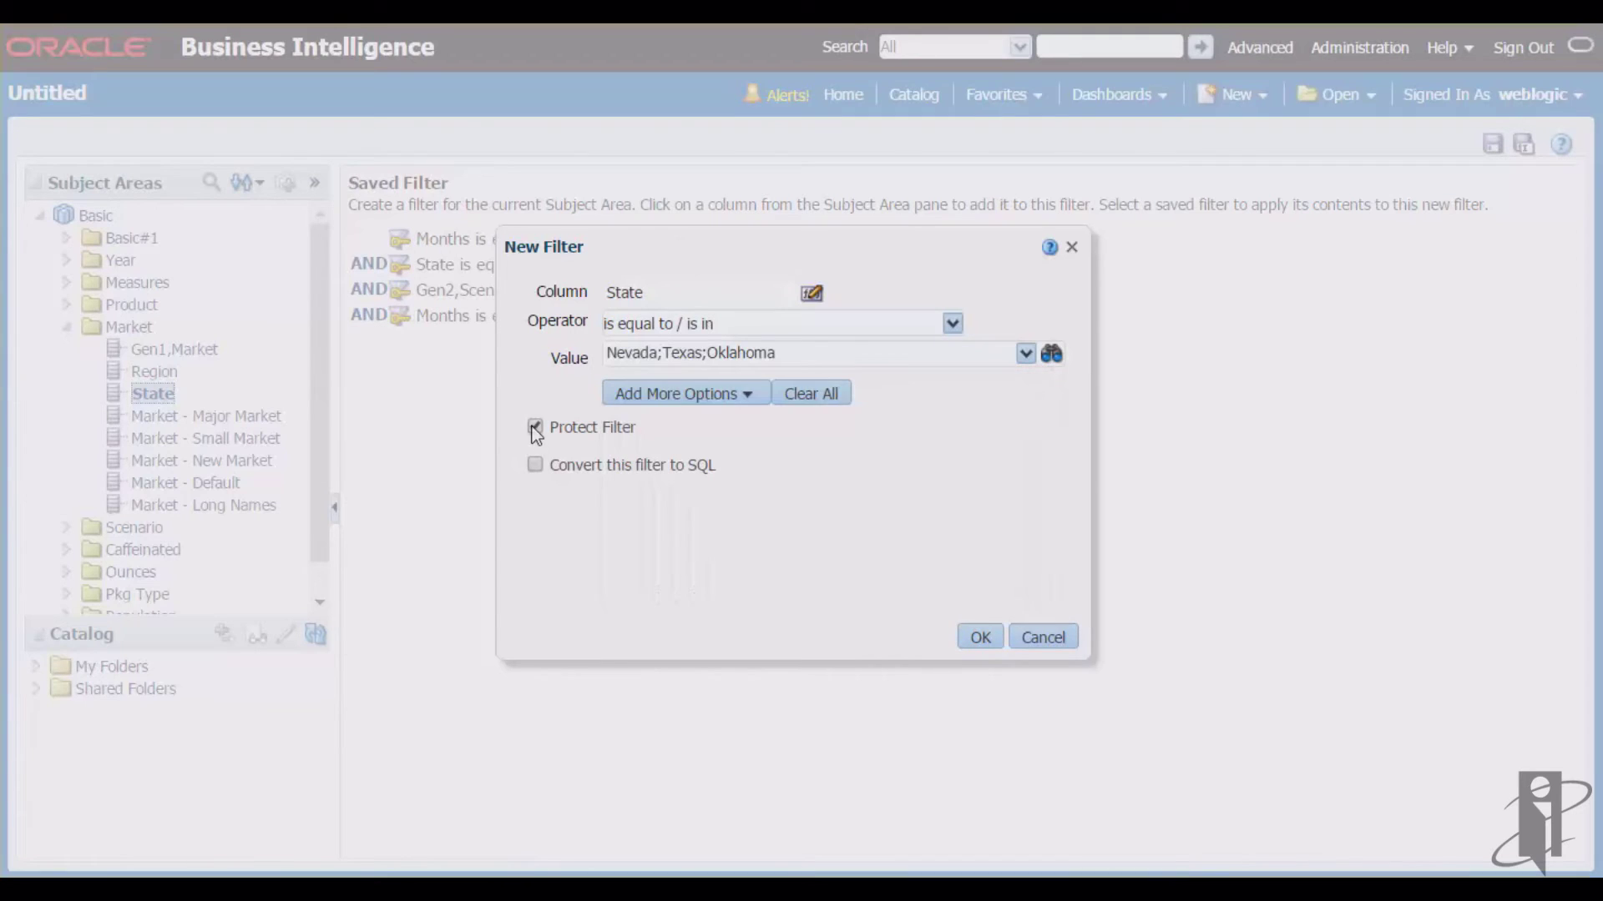
click(975, 637)
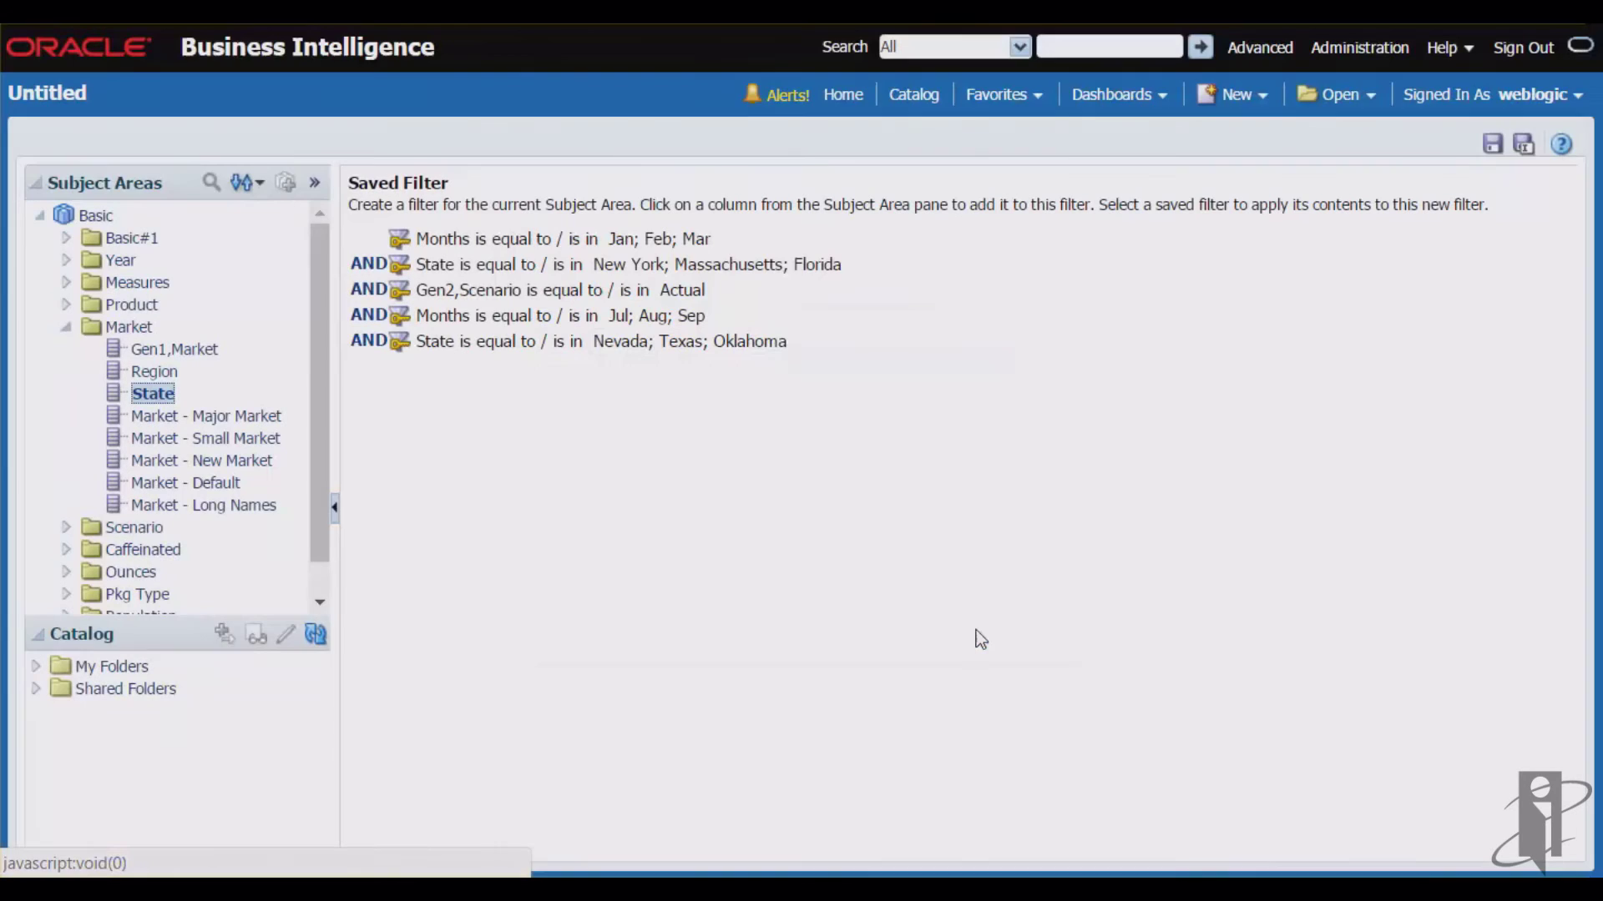
Step: Add a protected Gen2,Scenario condition for Actual and Budget
click(65, 324)
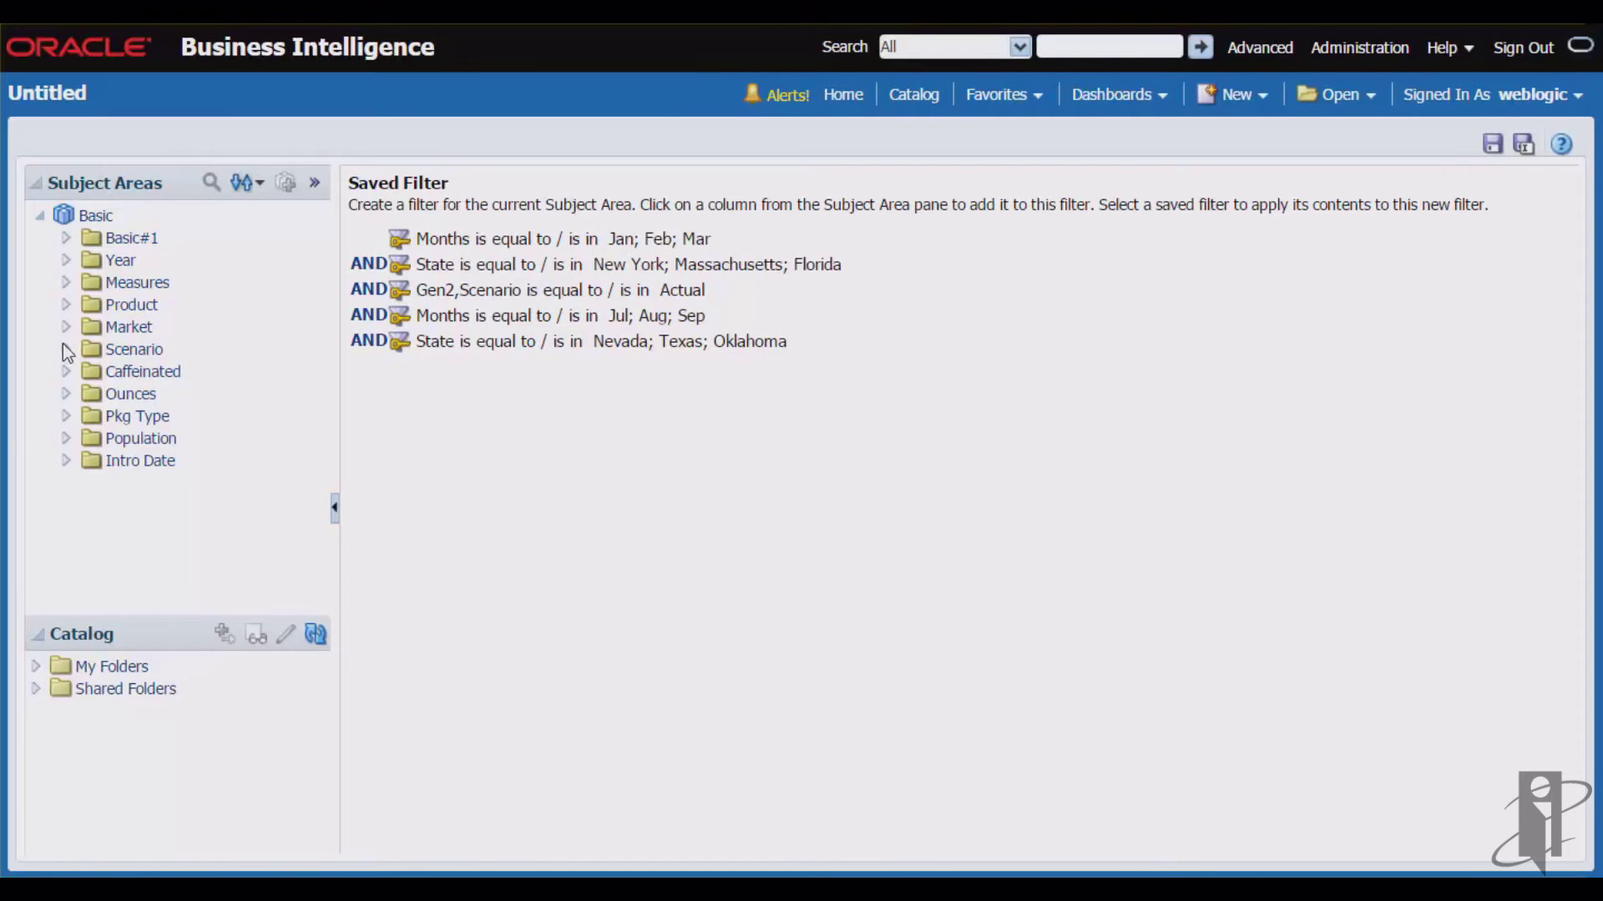
click(63, 344)
click(192, 396)
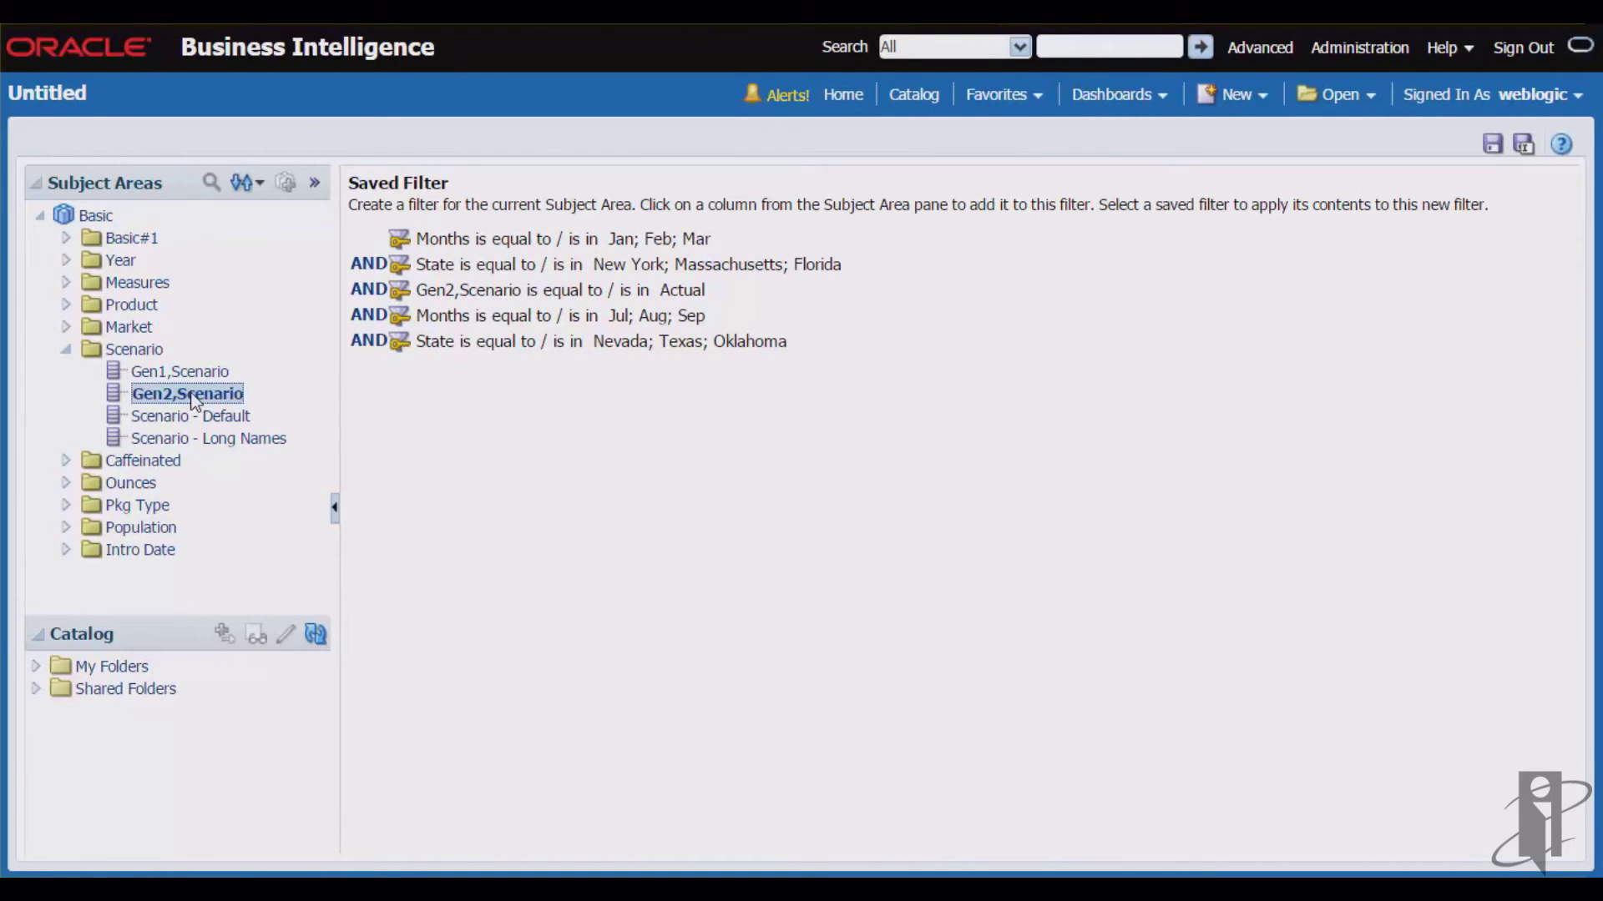
click(1025, 354)
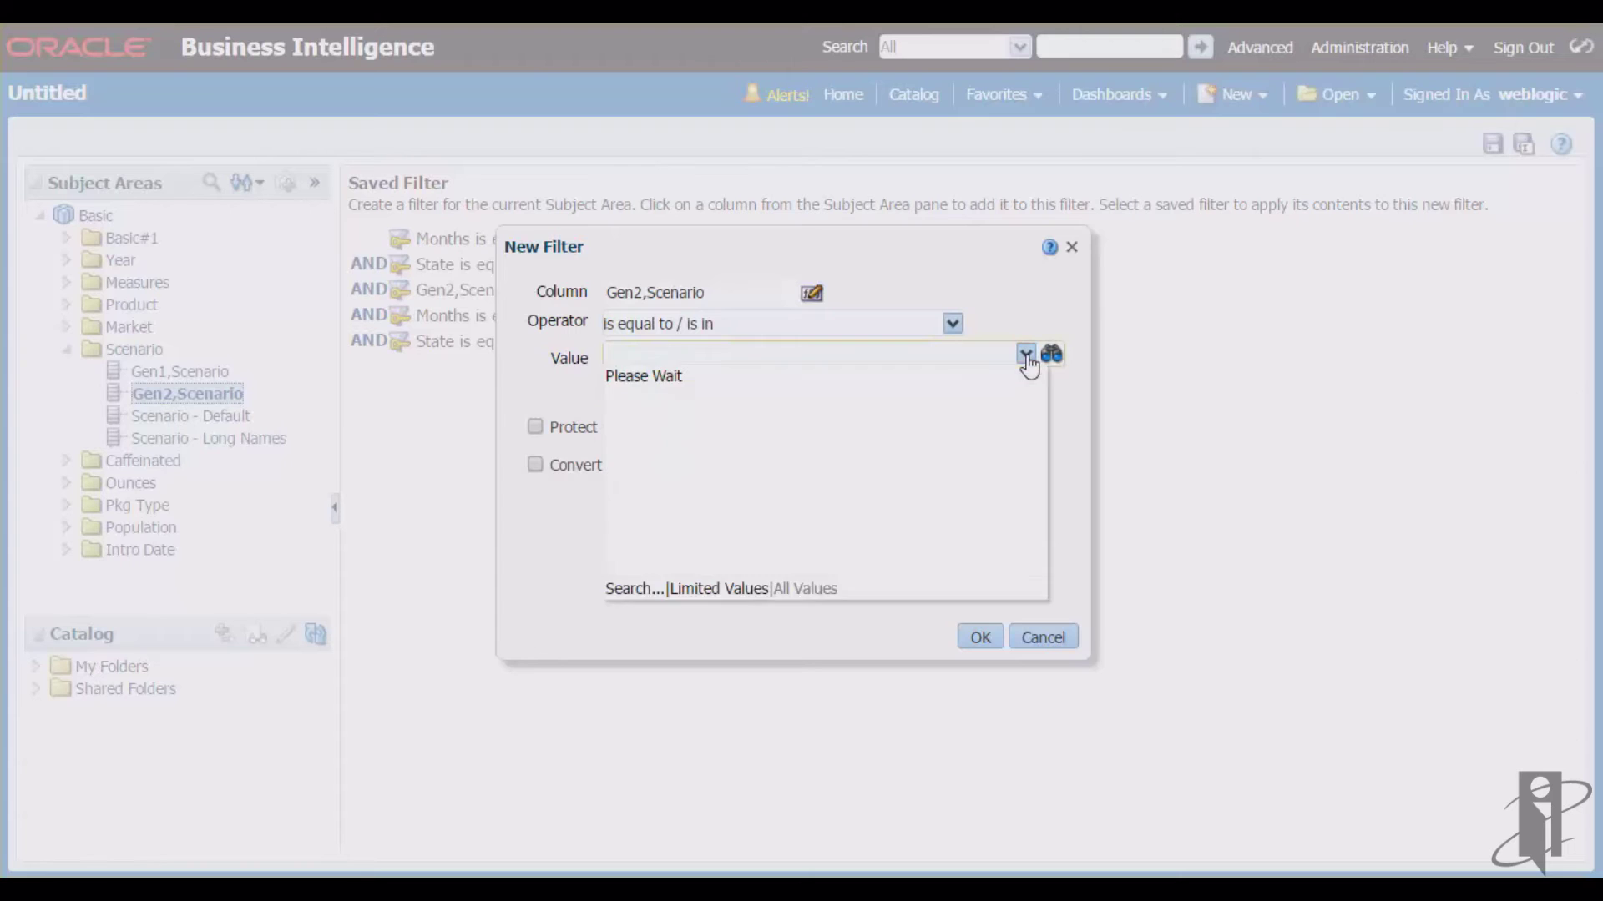
click(627, 381)
click(626, 412)
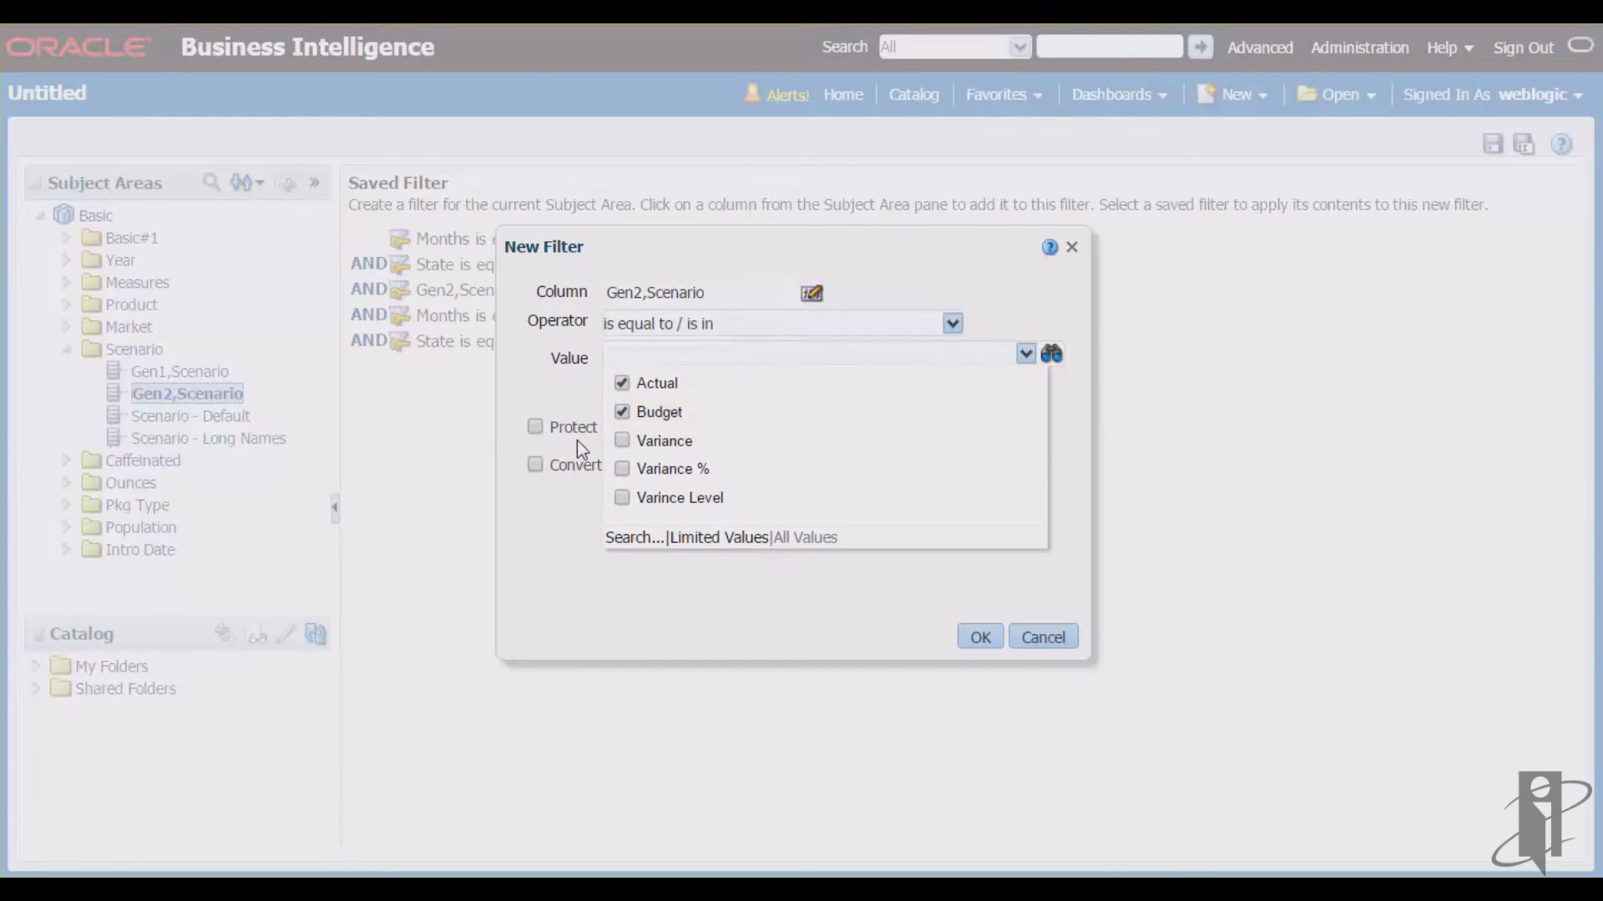
click(539, 429)
click(980, 637)
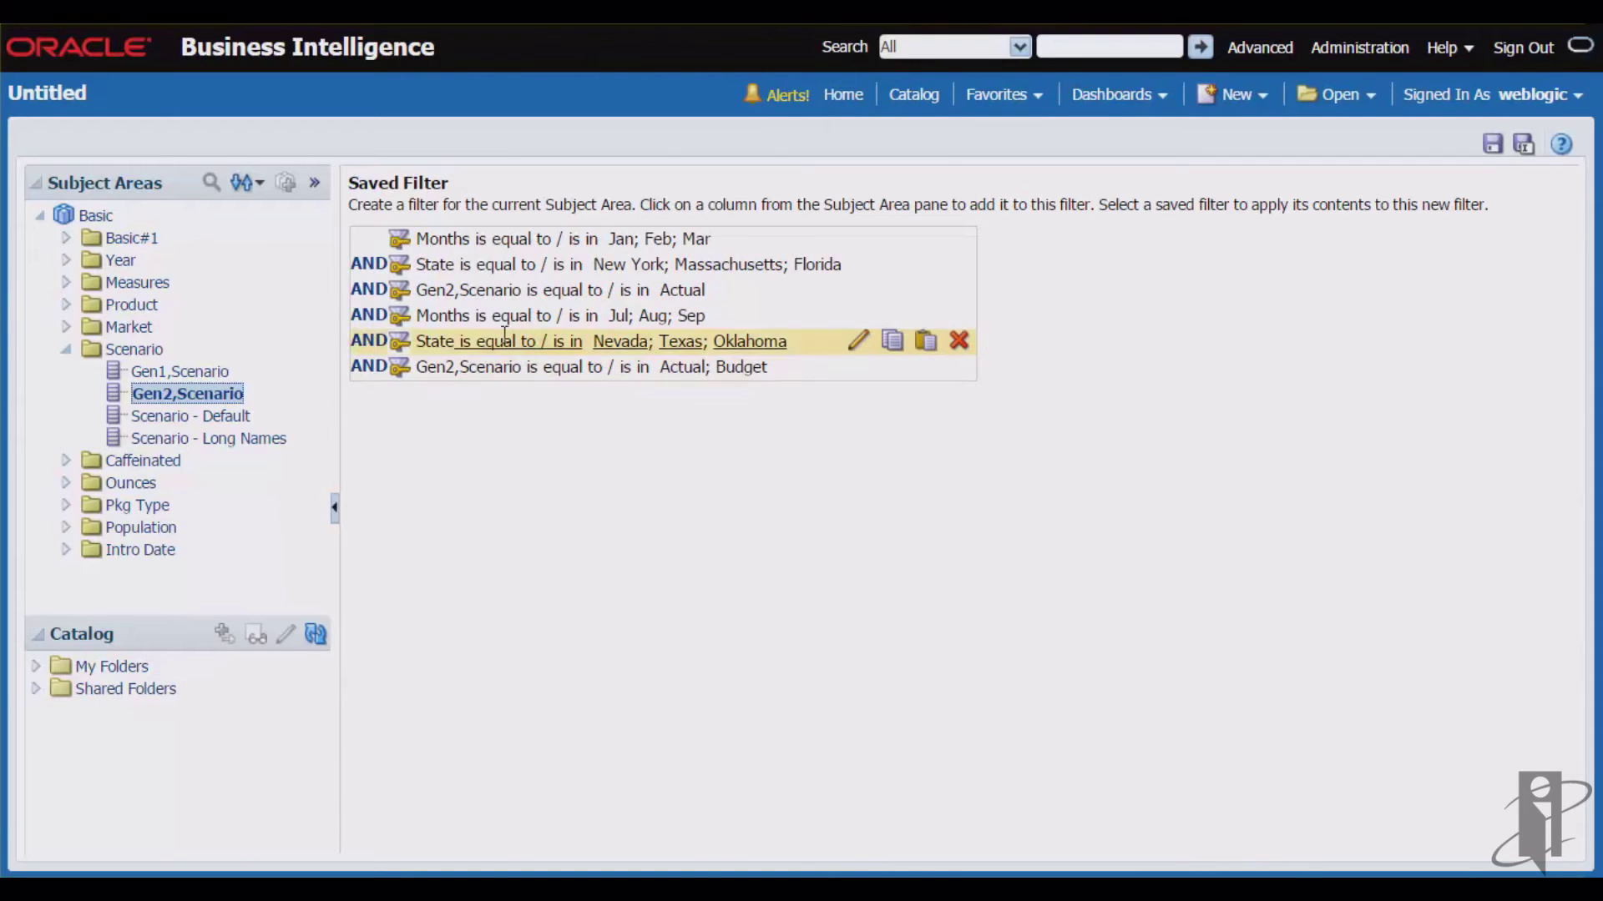
Step: Group the first three conditions via their AND/OR links, then ungroup the nested sub-group
click(370, 298)
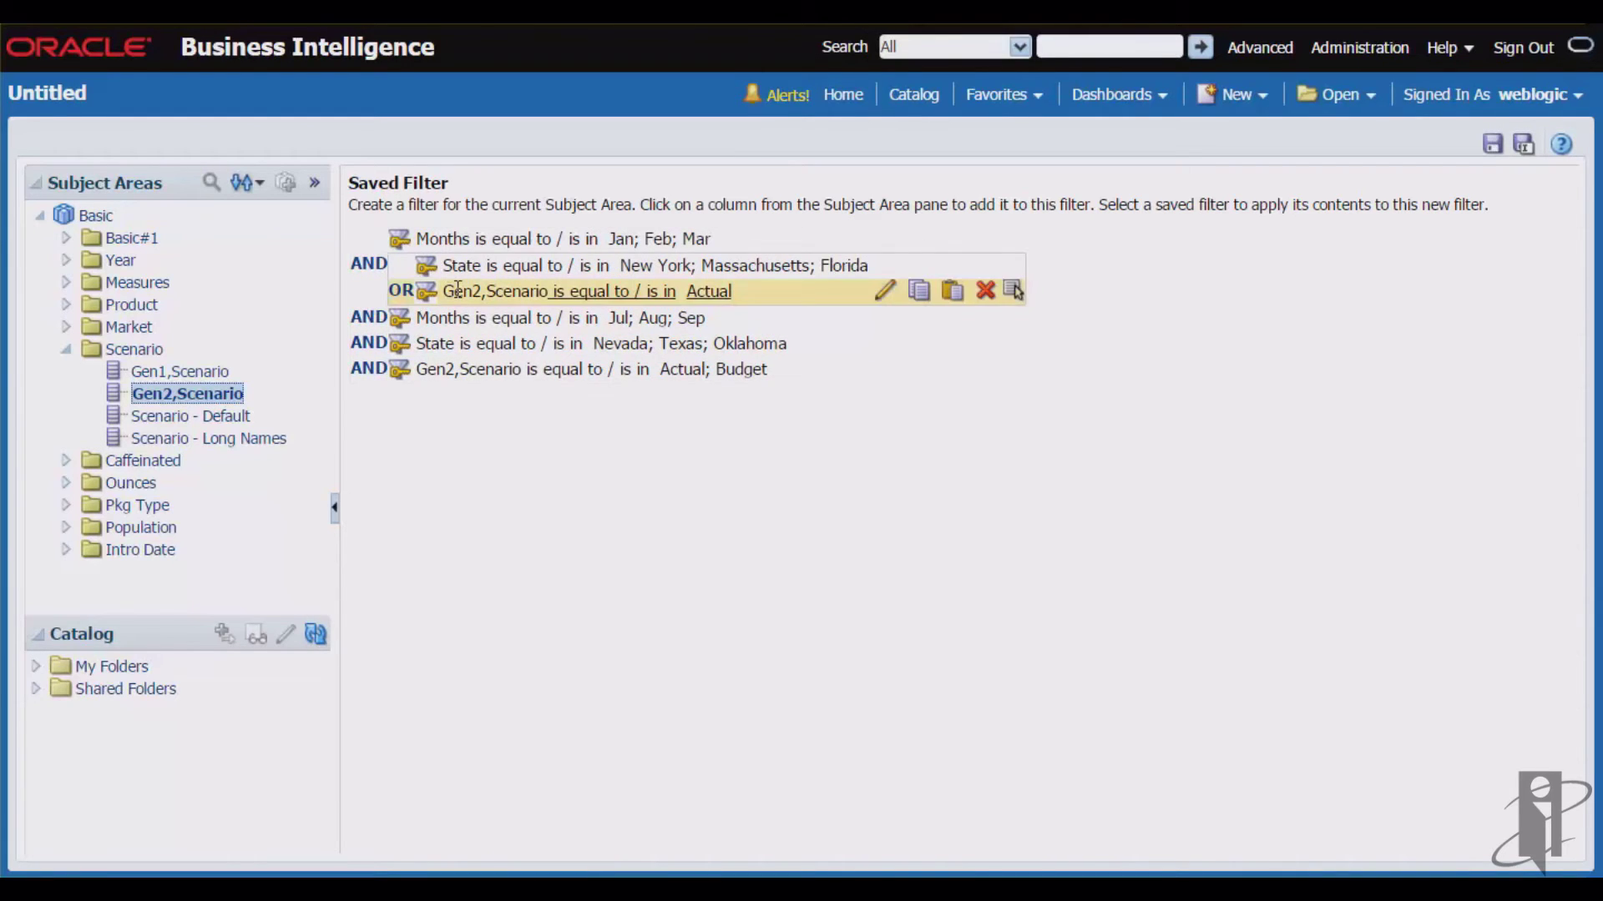
mouse_move(472, 288)
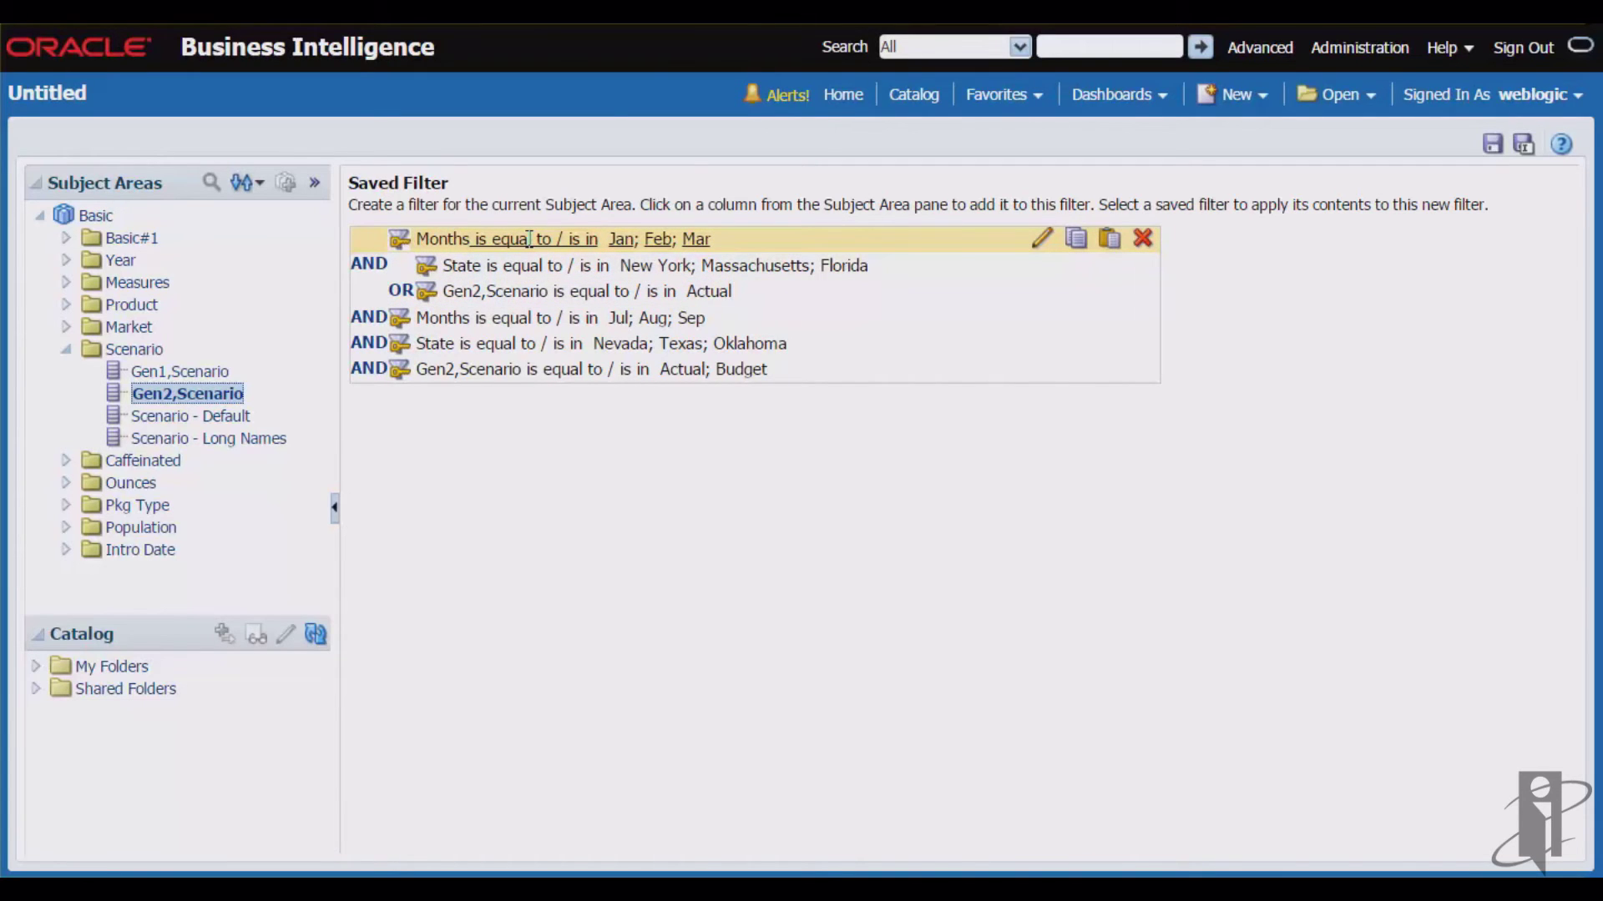
click(401, 292)
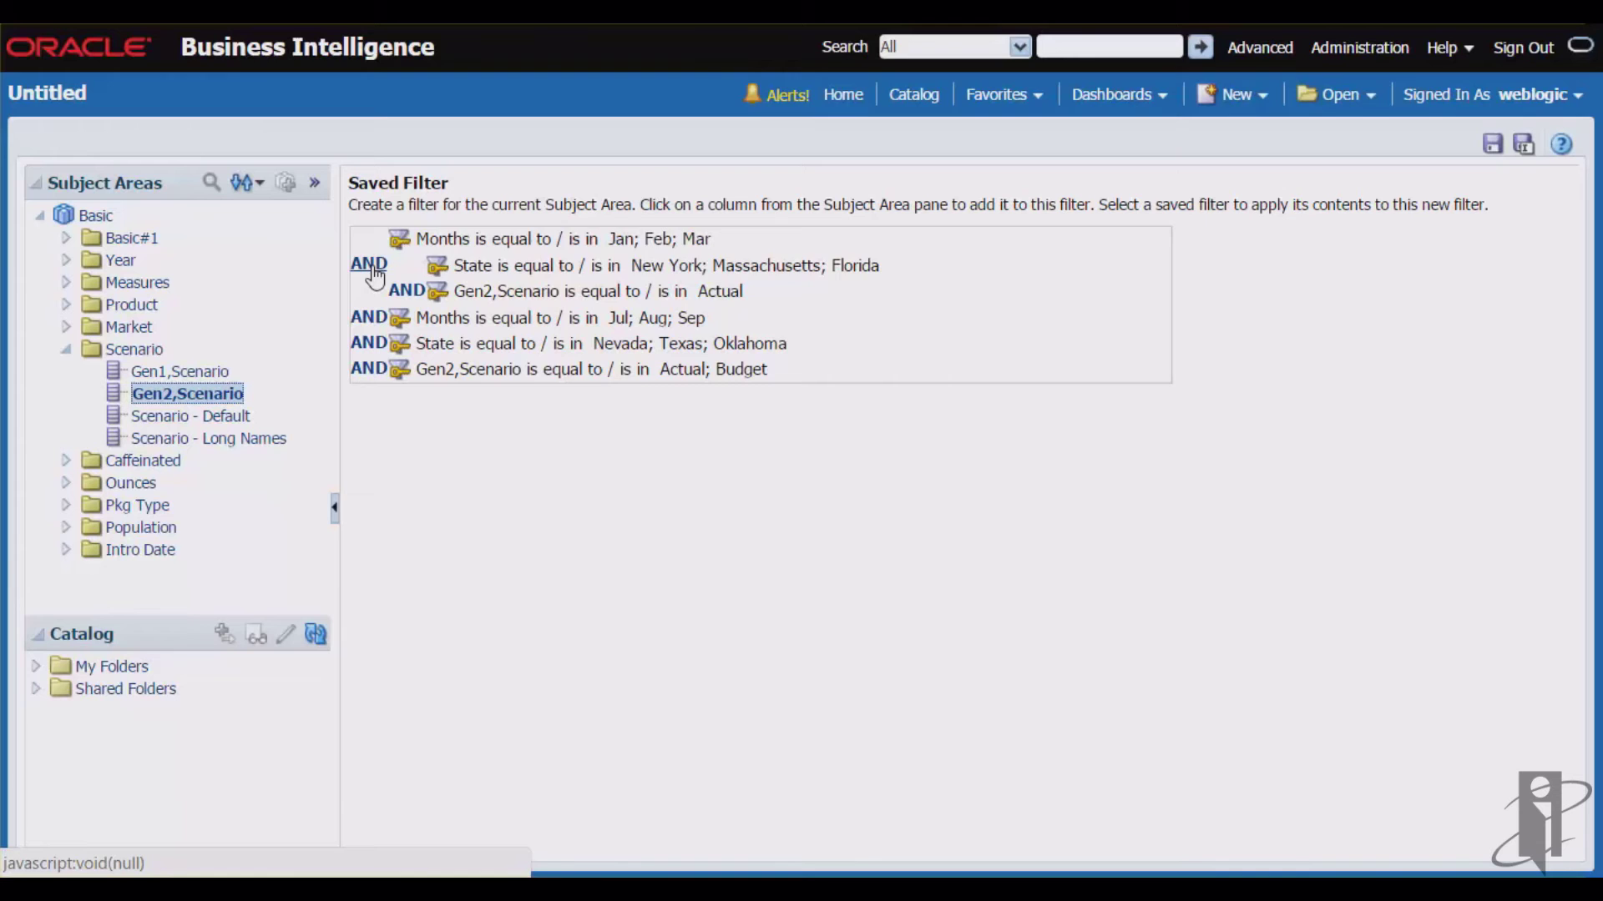
click(372, 267)
click(405, 265)
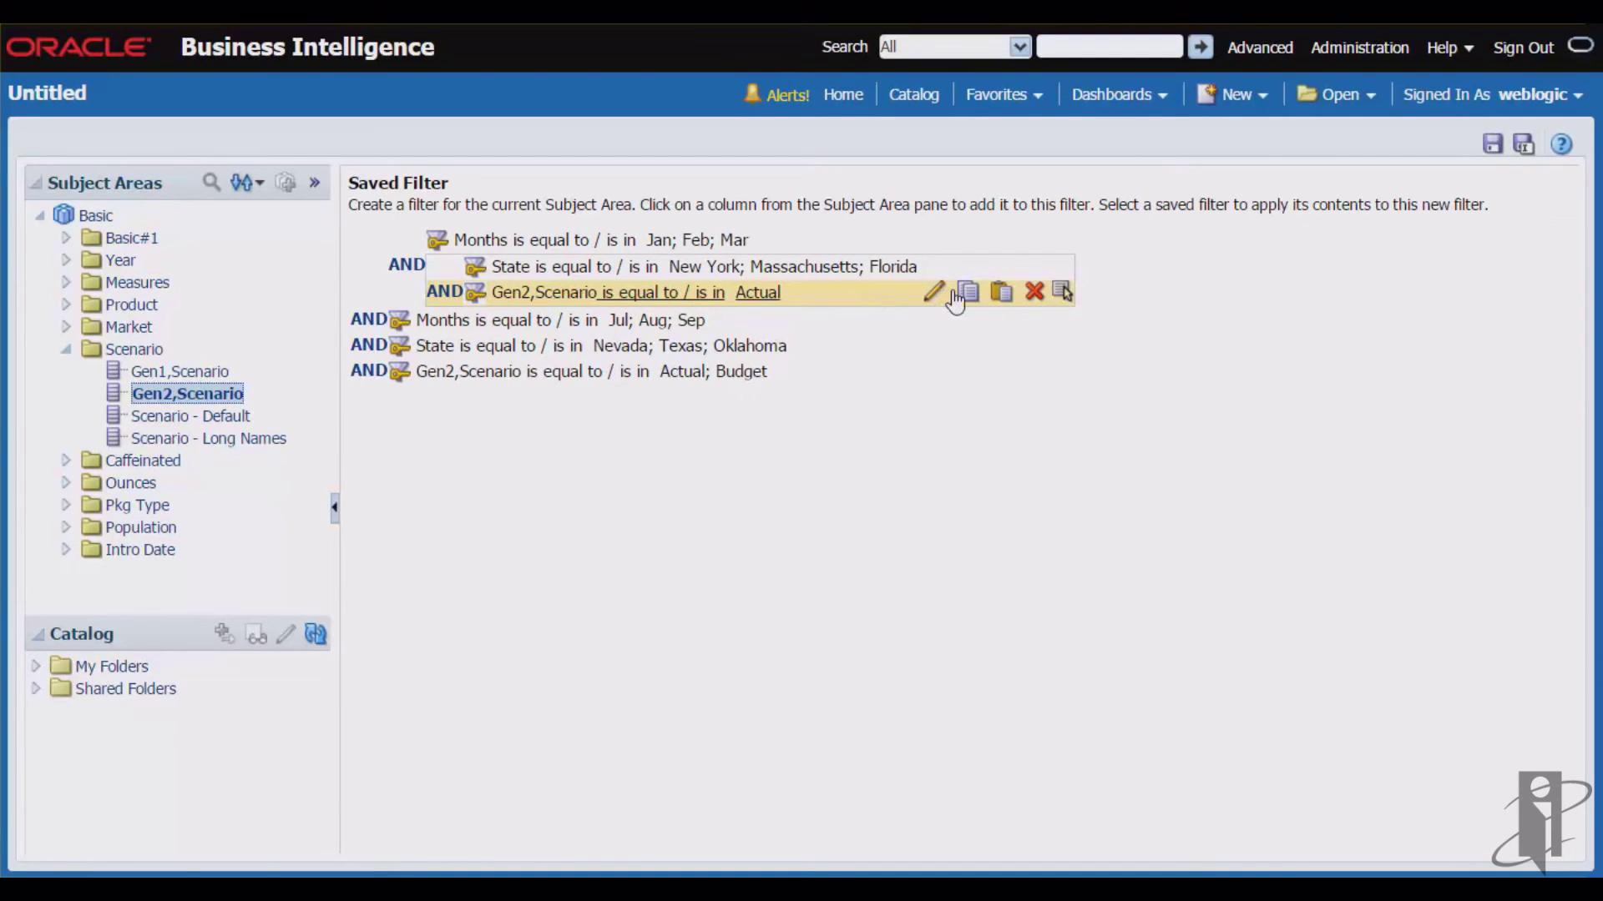
click(1062, 294)
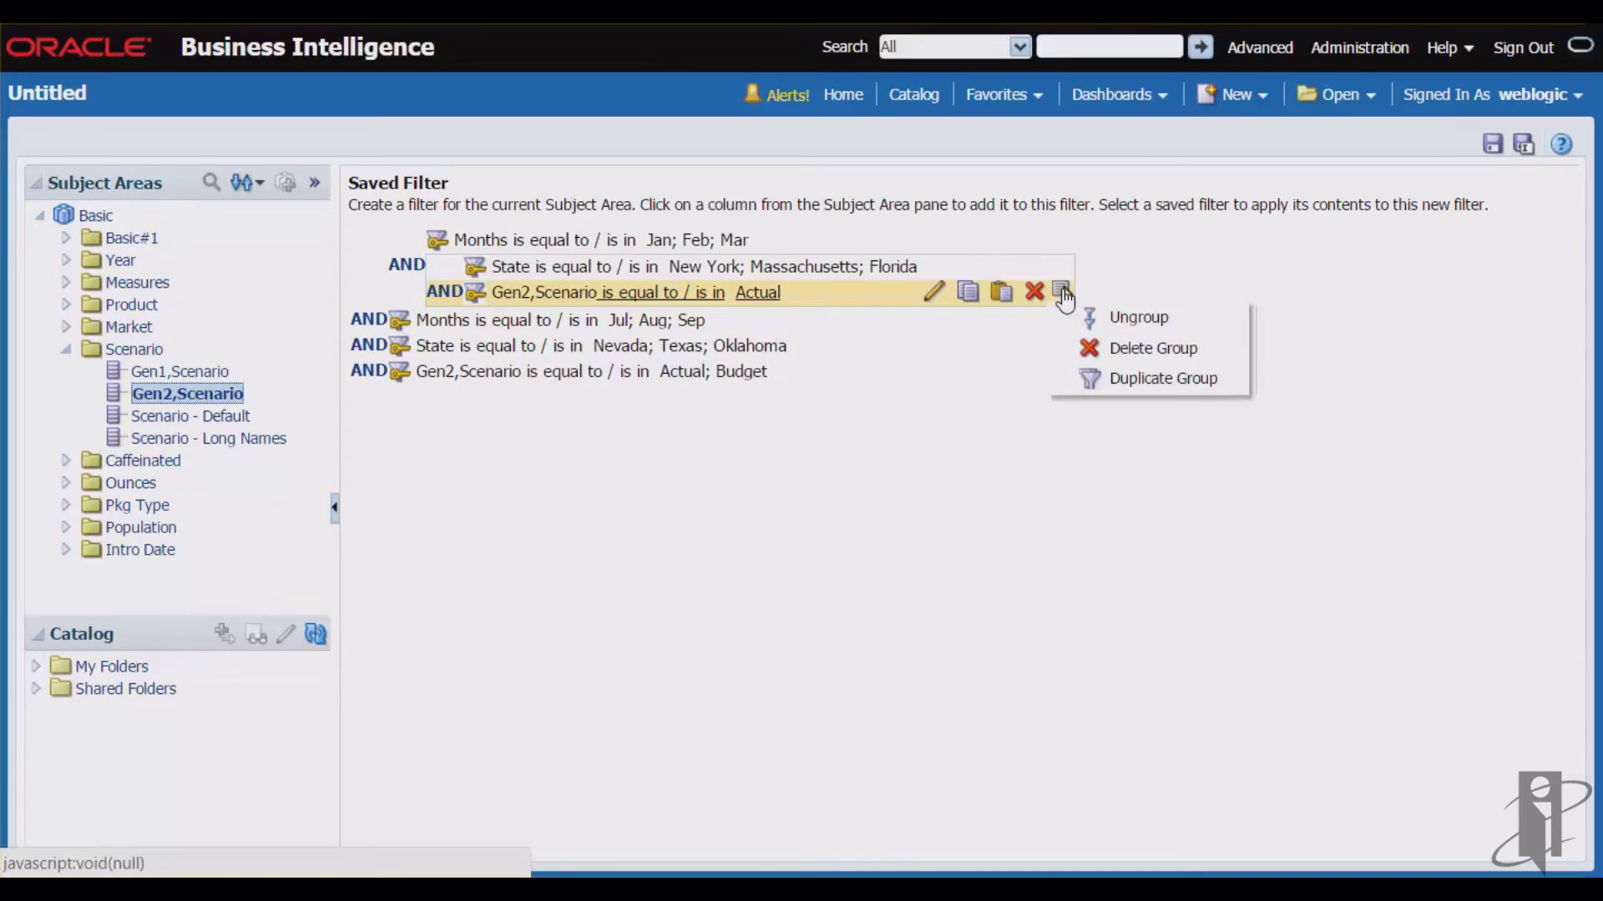
click(1120, 319)
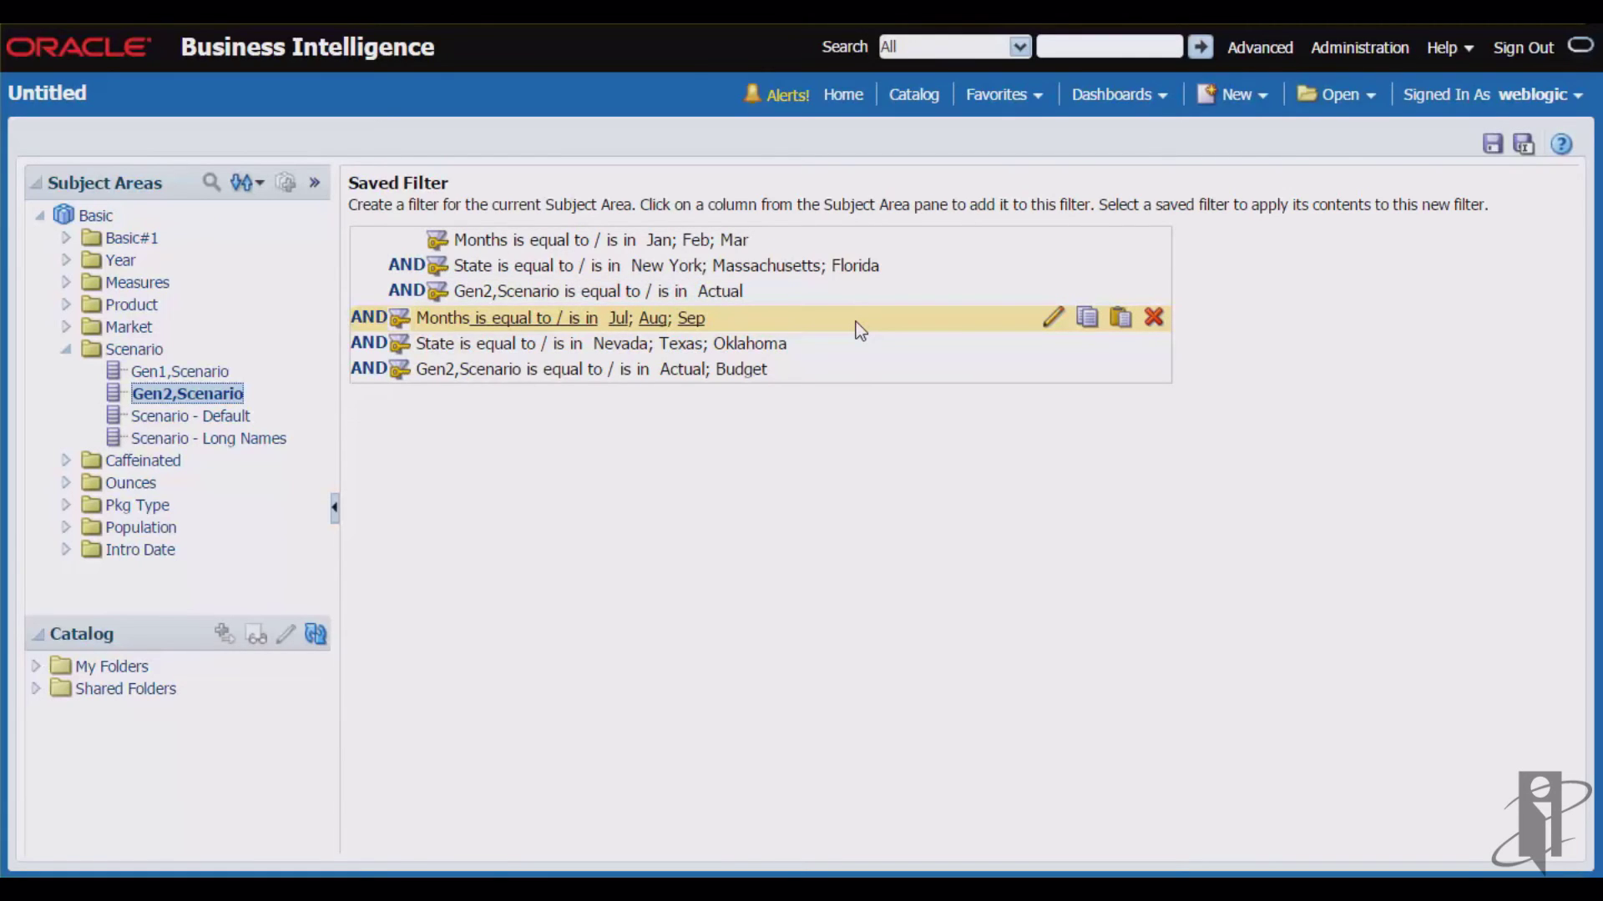
Step: Group the Jul–Sep, Nevada/Texas/Oklahoma and Actual/Budget conditions by toggling their AND links
click(368, 370)
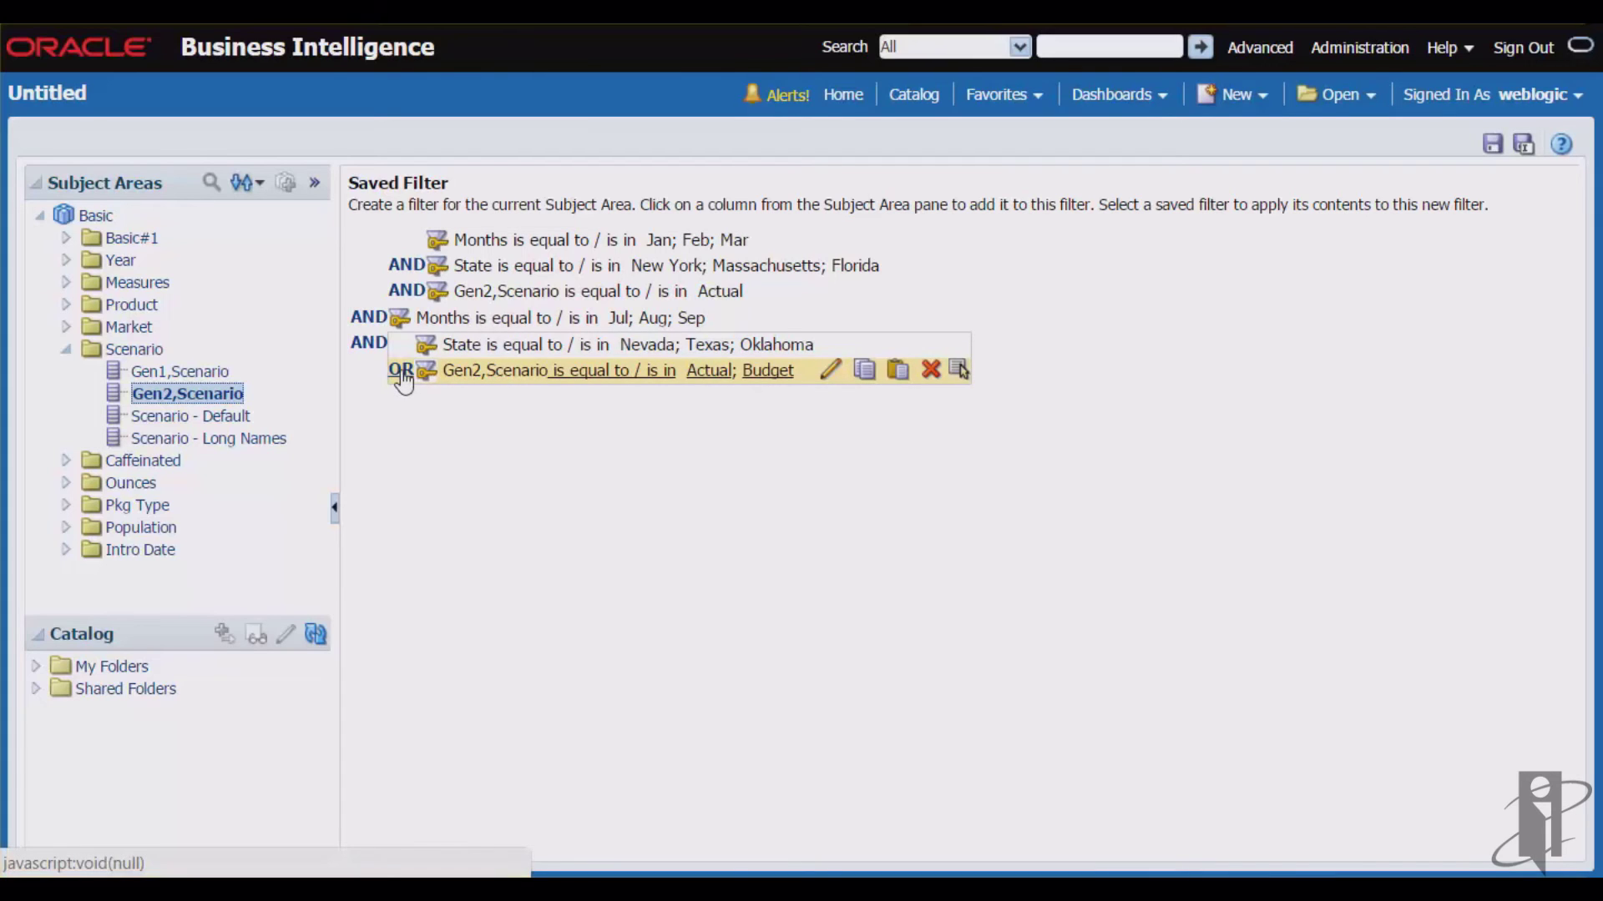
click(400, 370)
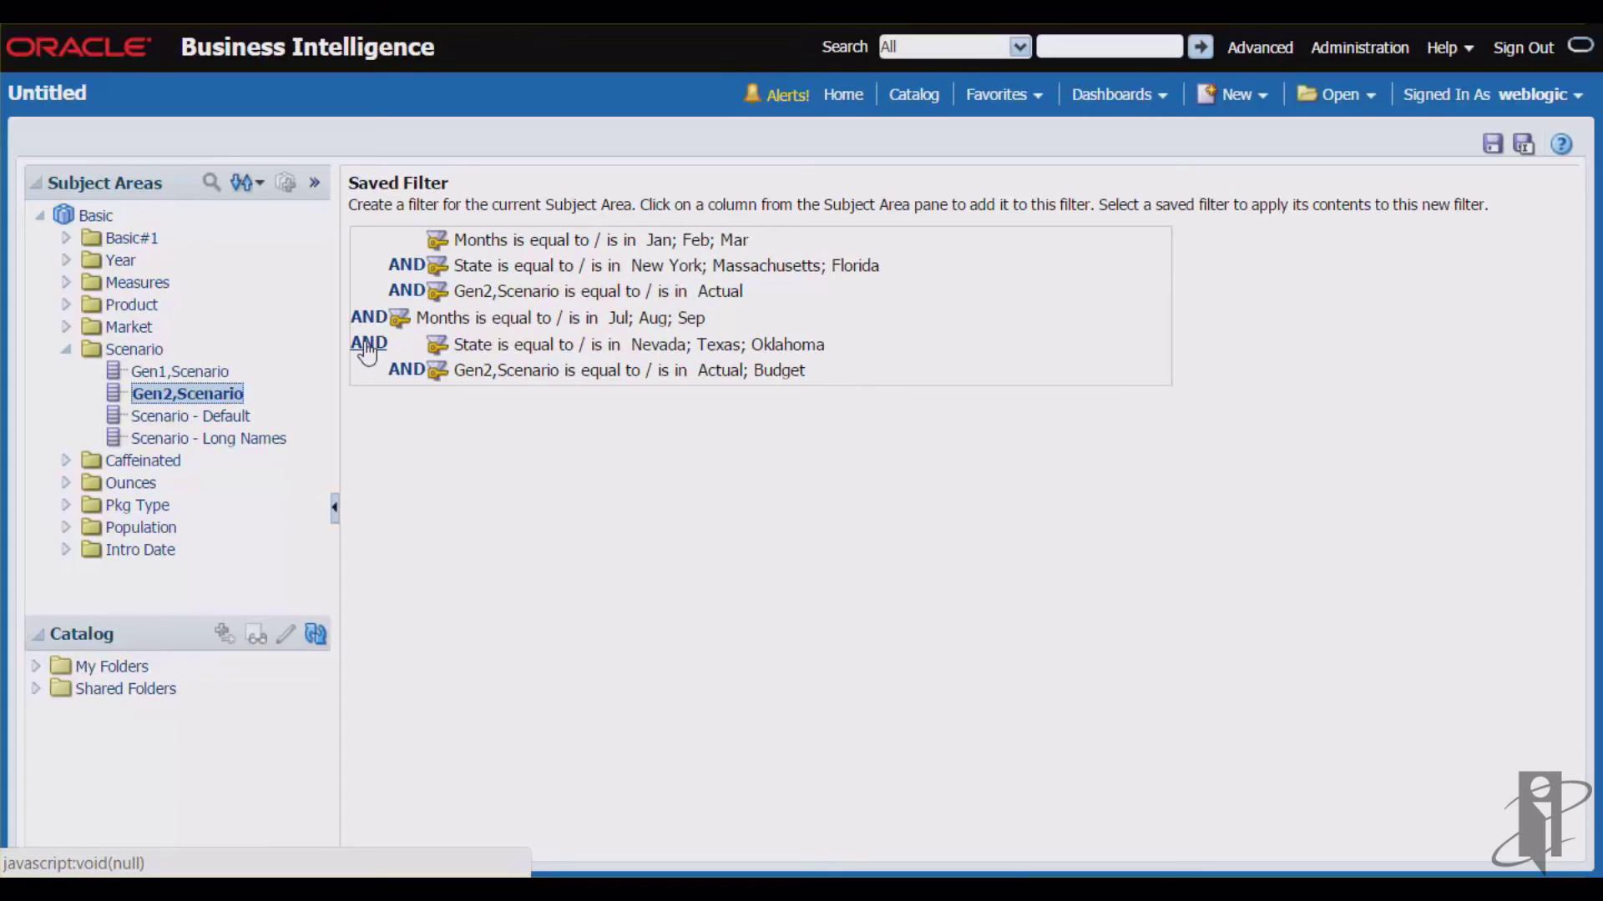
click(368, 349)
click(406, 349)
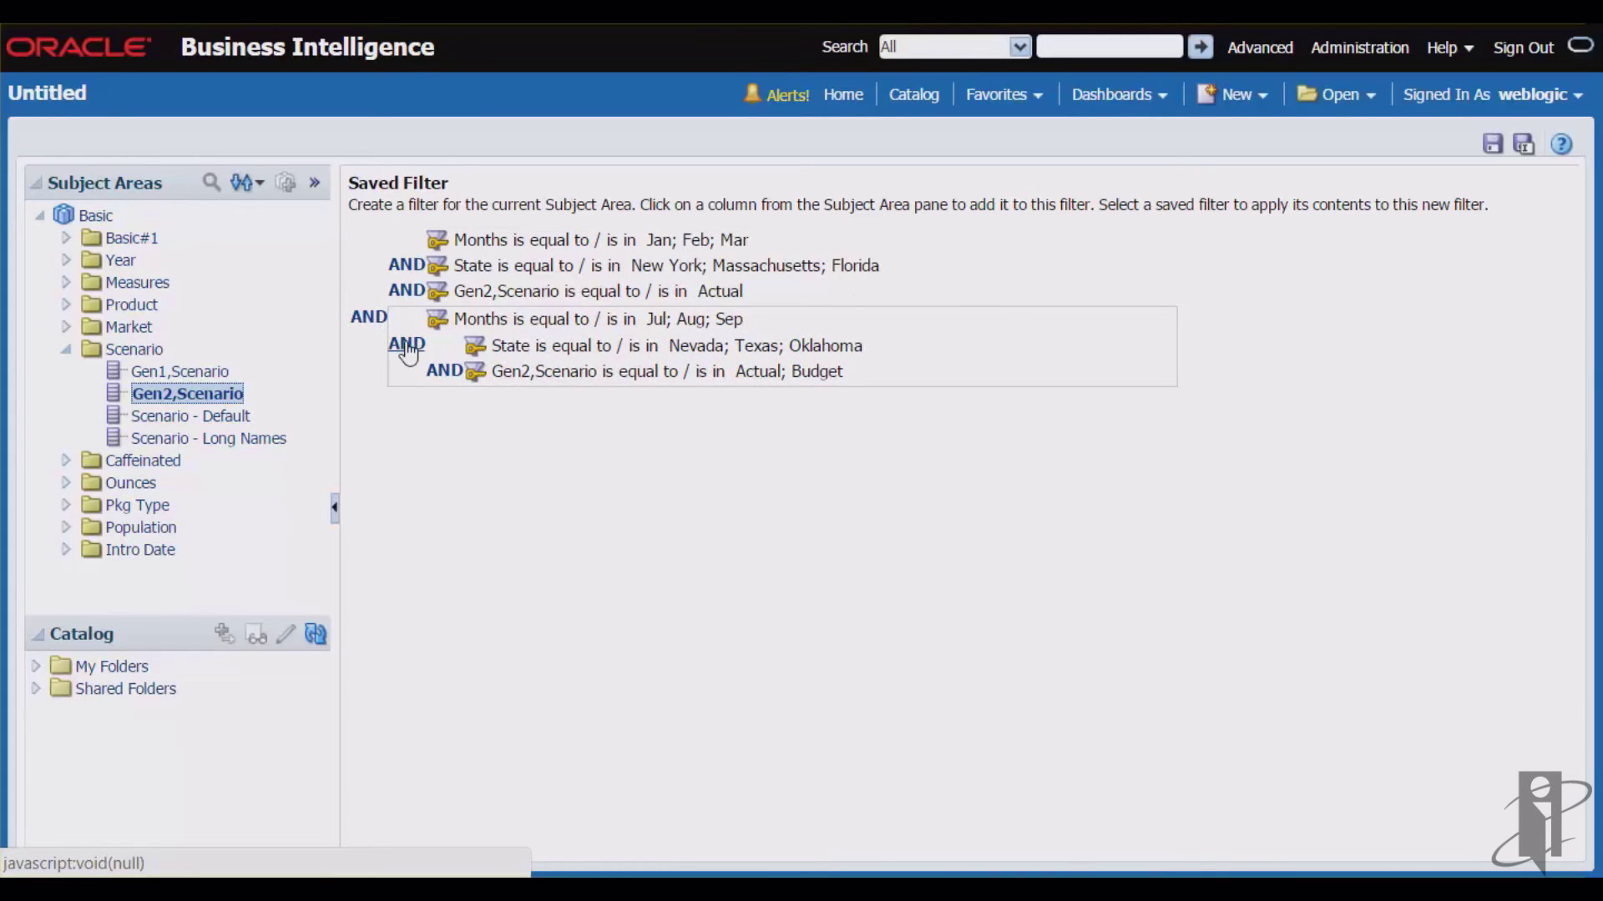
mouse_move(503, 371)
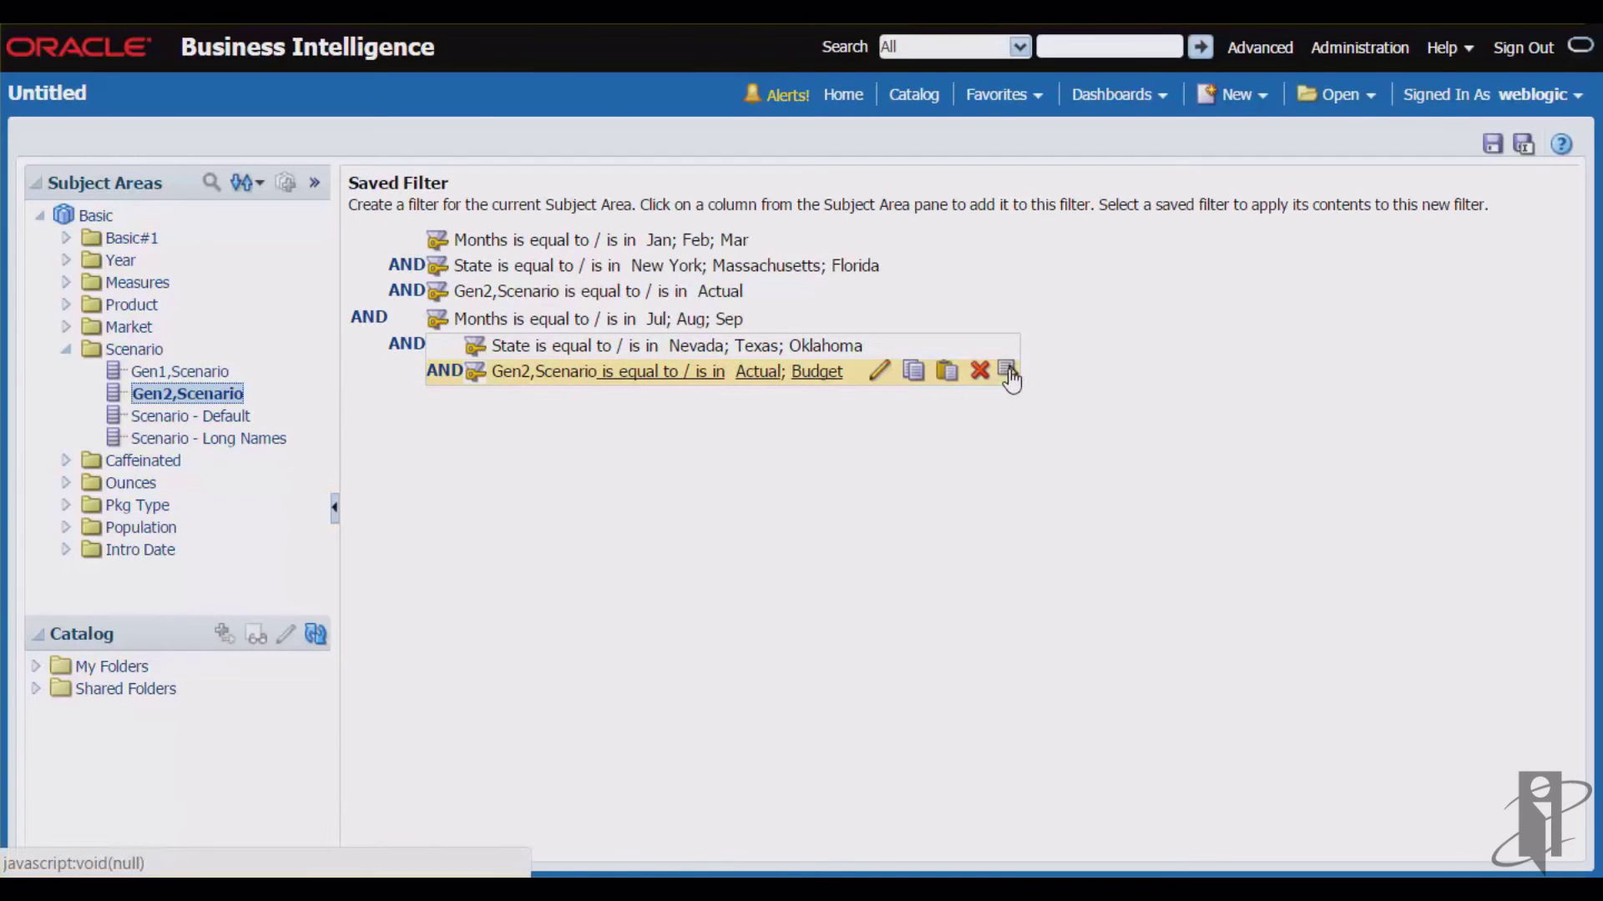
Step: Ungroup the nested sub-group and join the two condition groups with OR
click(1007, 372)
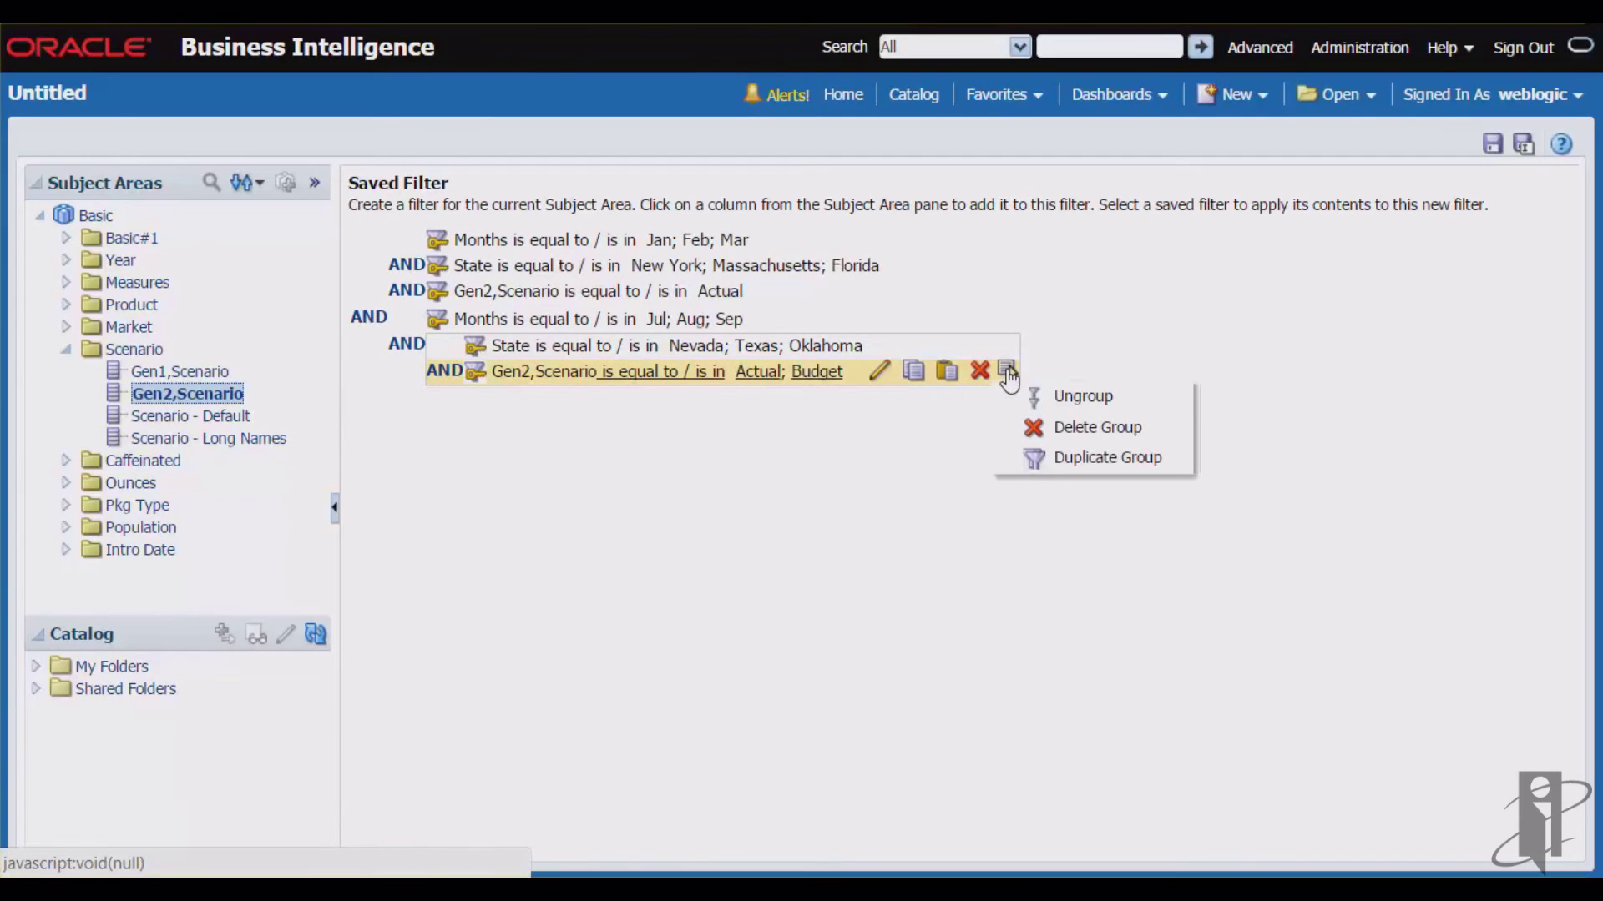
click(1099, 407)
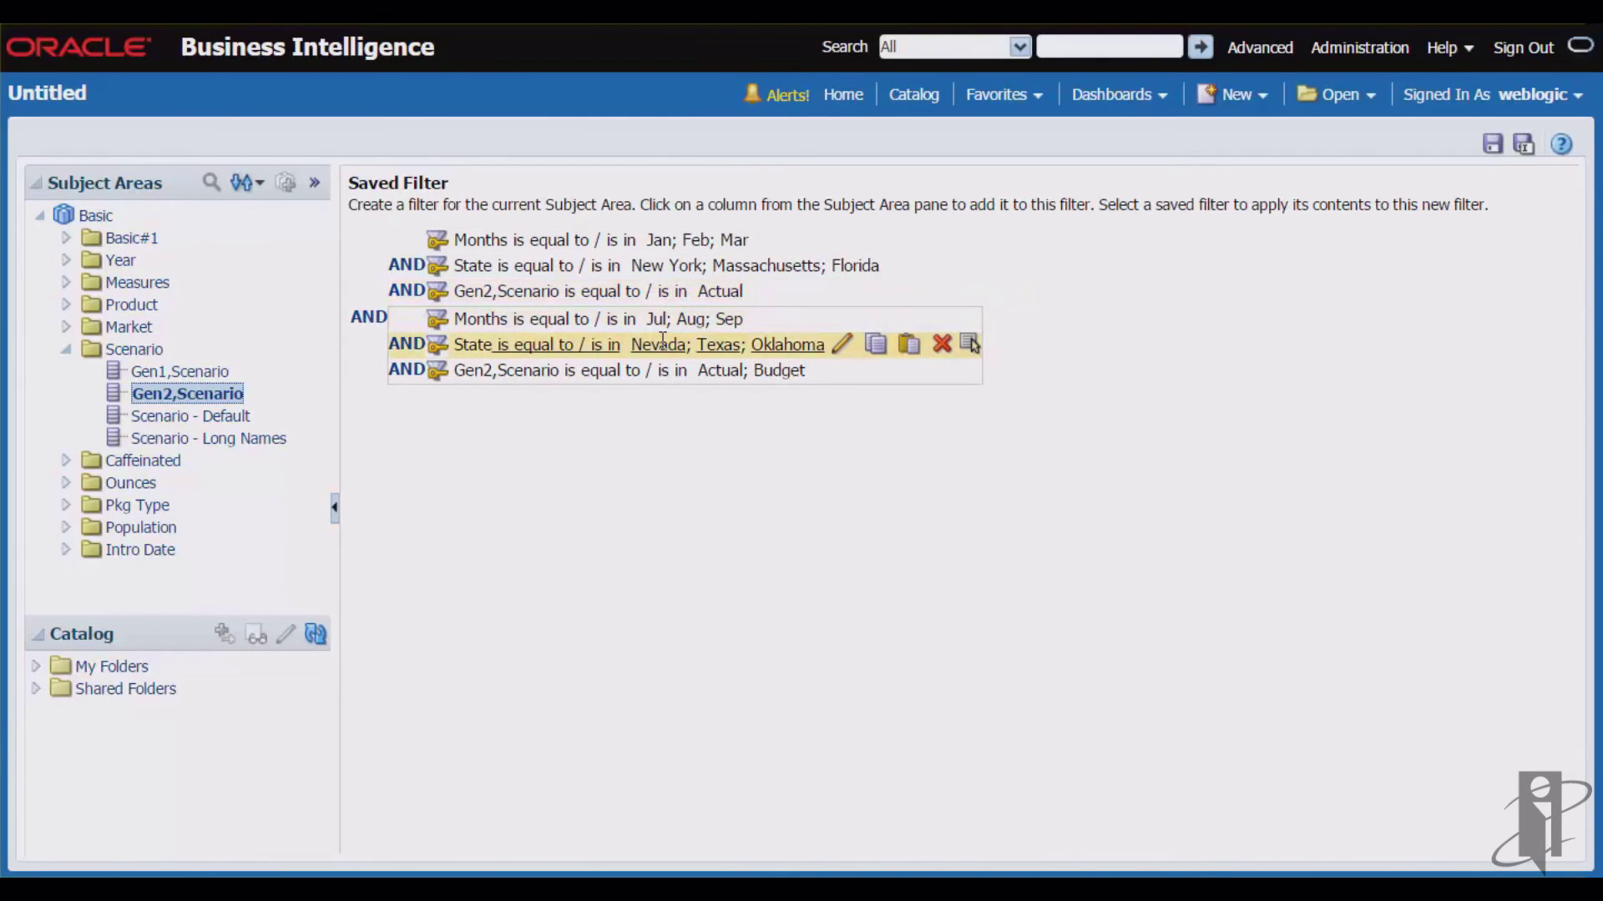
click(368, 318)
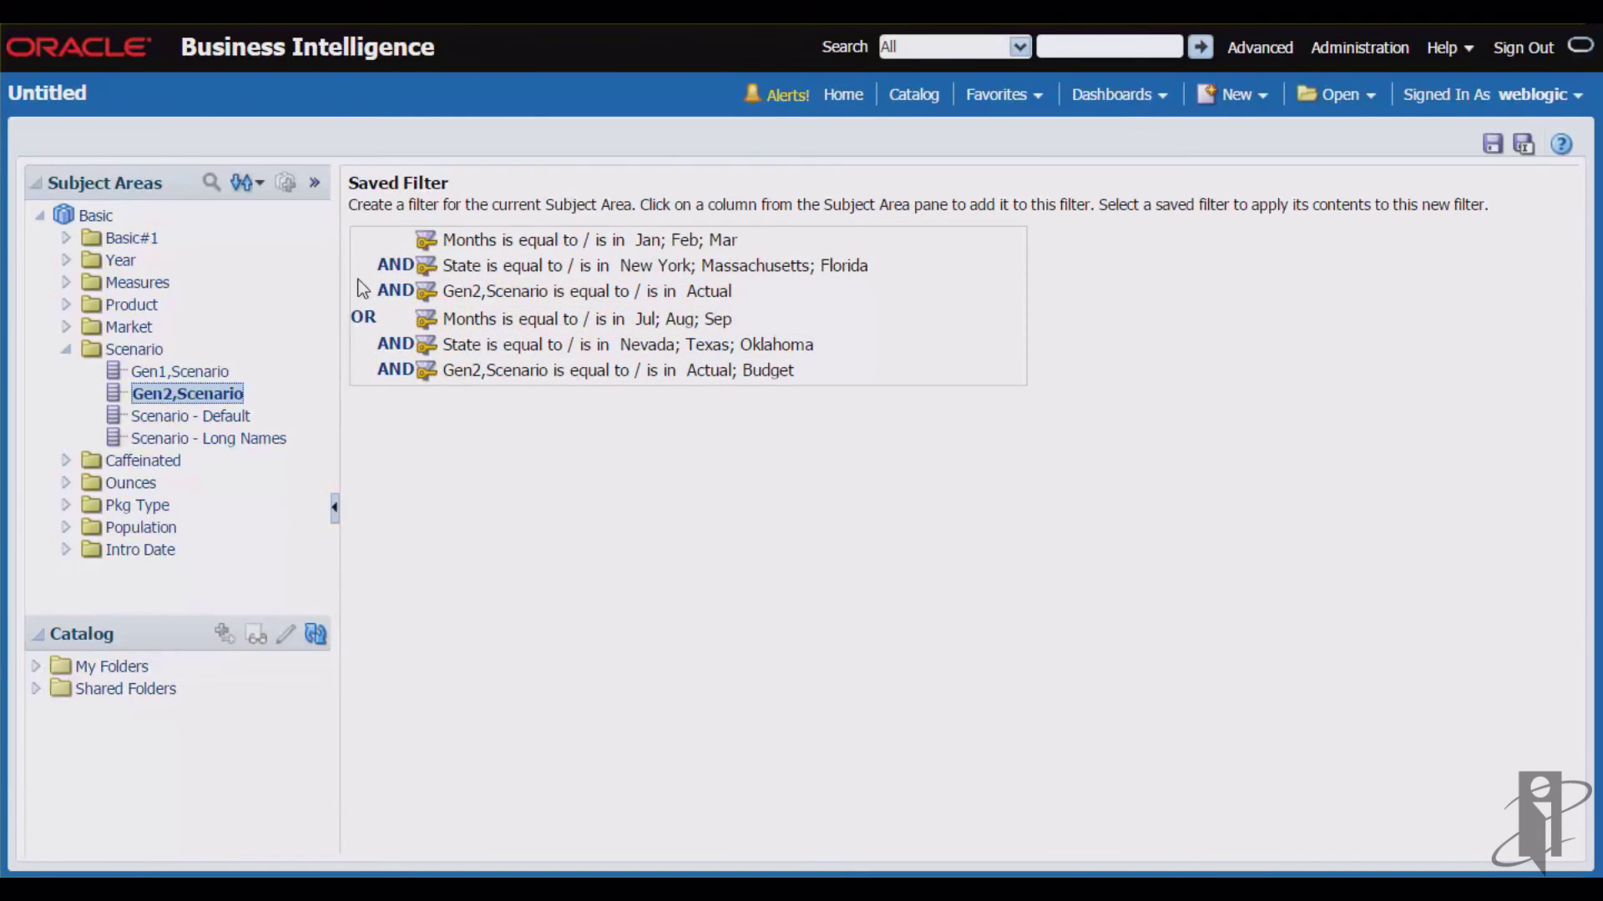
Step: Save the filter as 'Saved Filter for Scenario and State' under Shared Folders/Components
click(1494, 148)
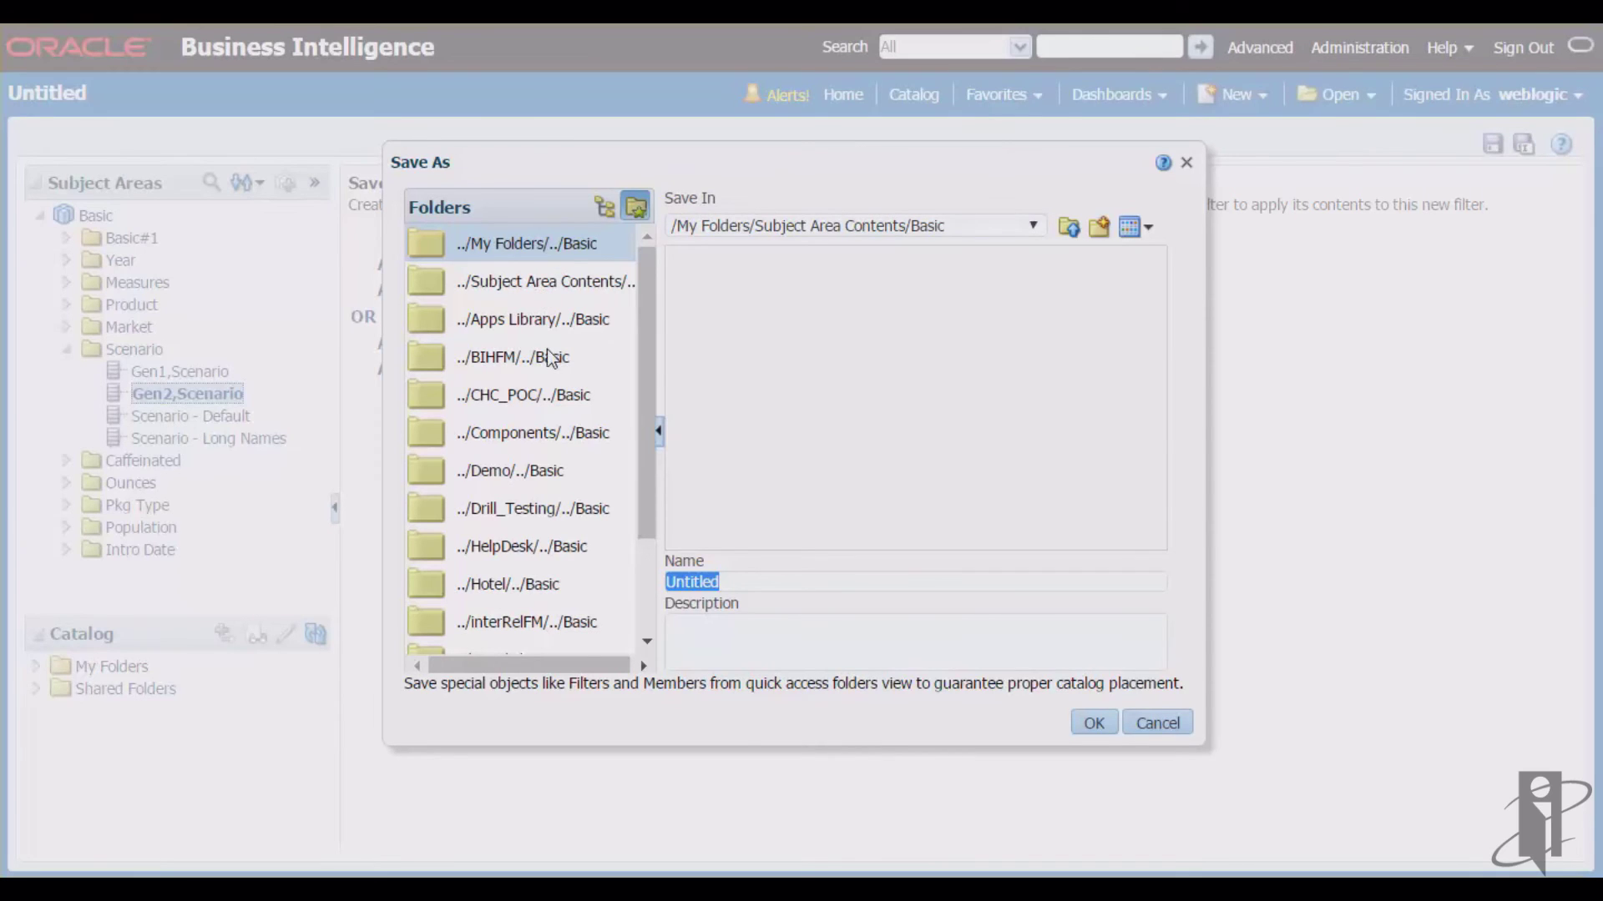
double_click(491, 436)
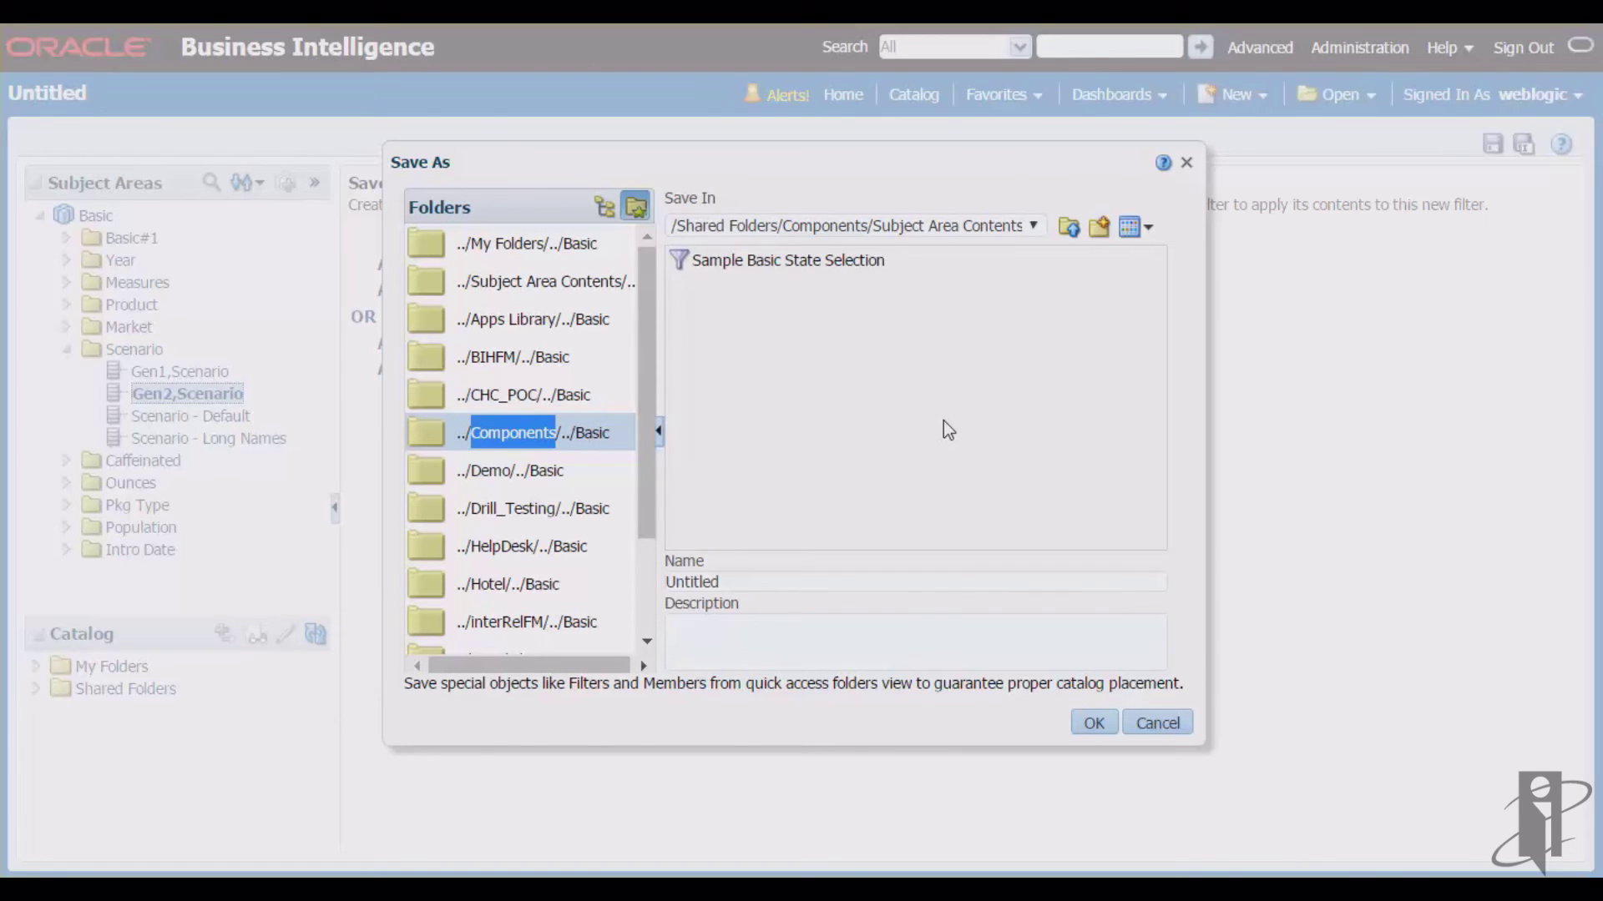
click(730, 576)
double_click(729, 578)
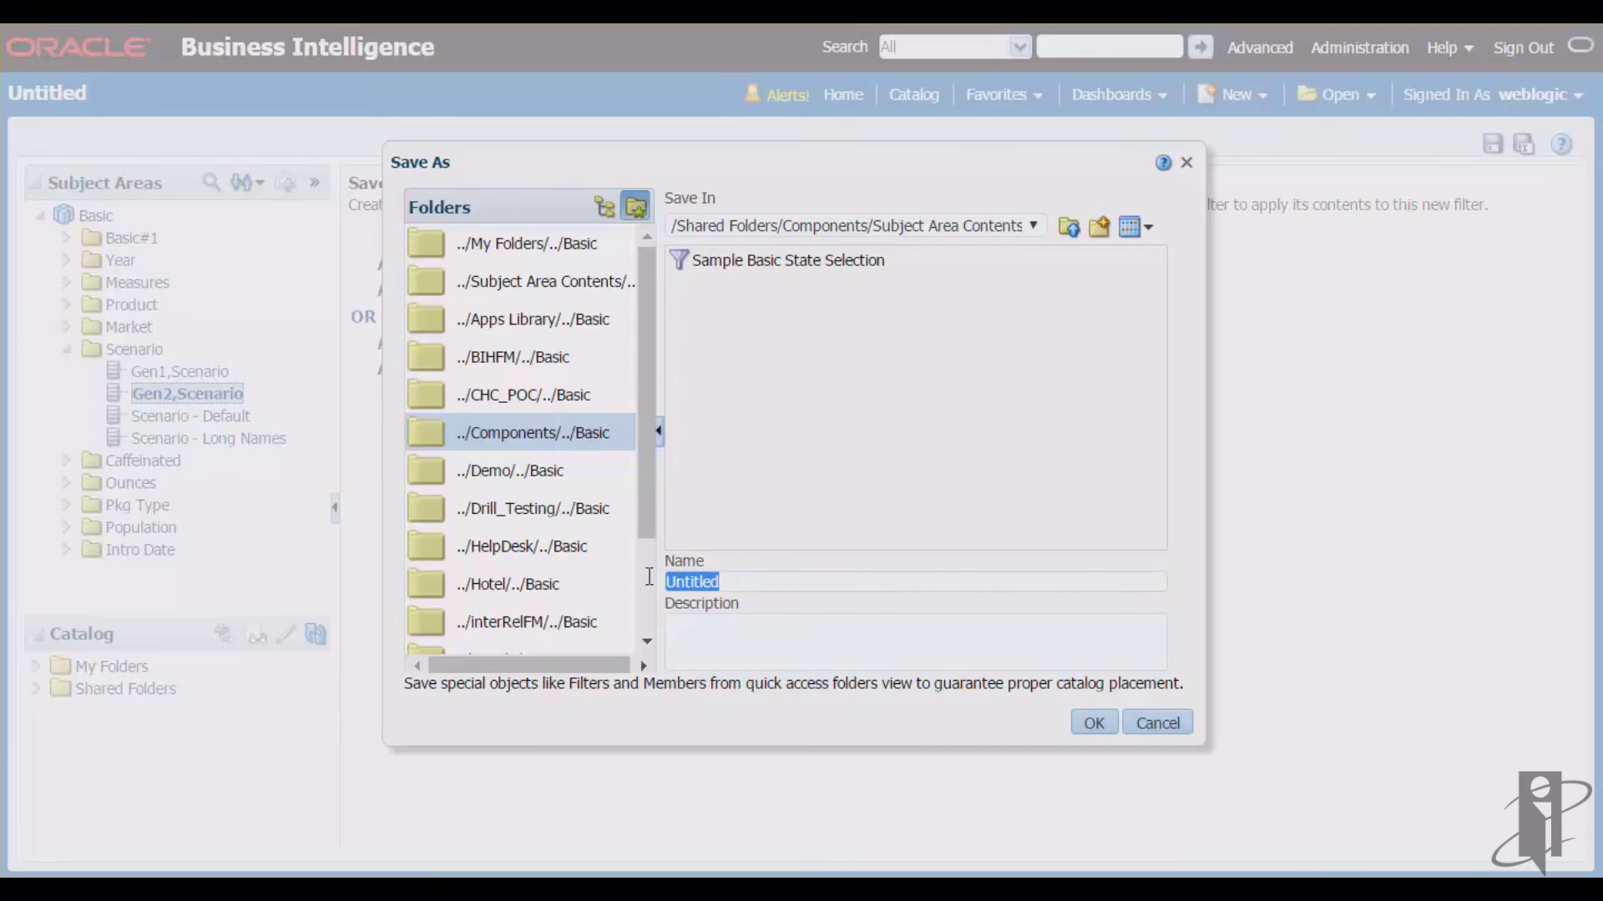
text(Saved Filter for Scenario and State)
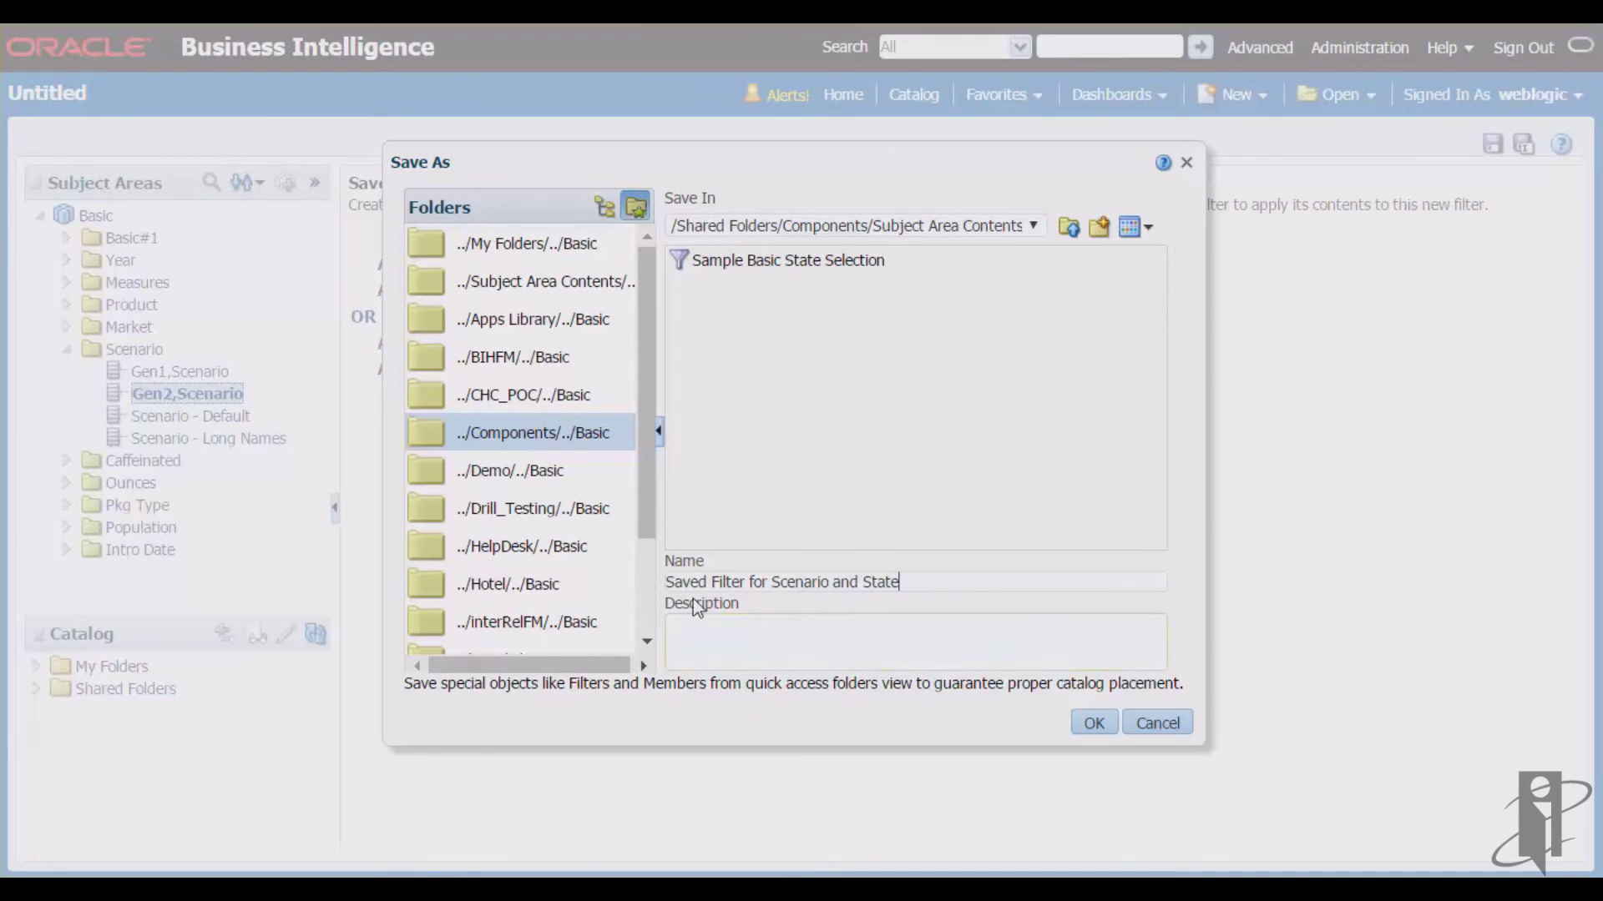
click(1089, 720)
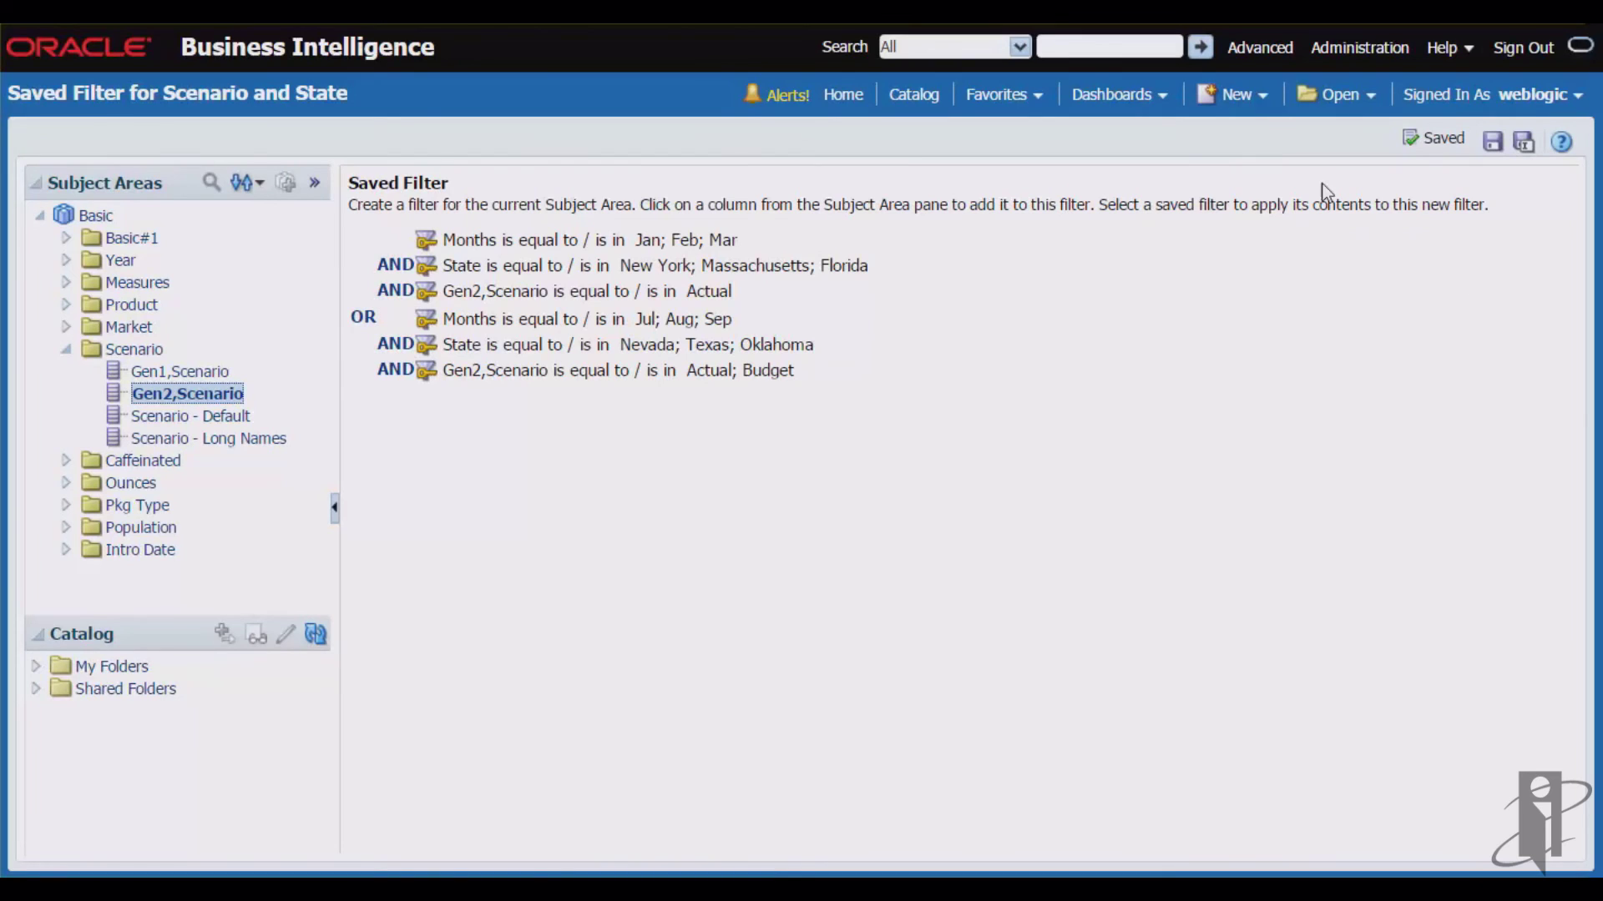
Step: Create a new analysis on the Basic subject area
click(1263, 96)
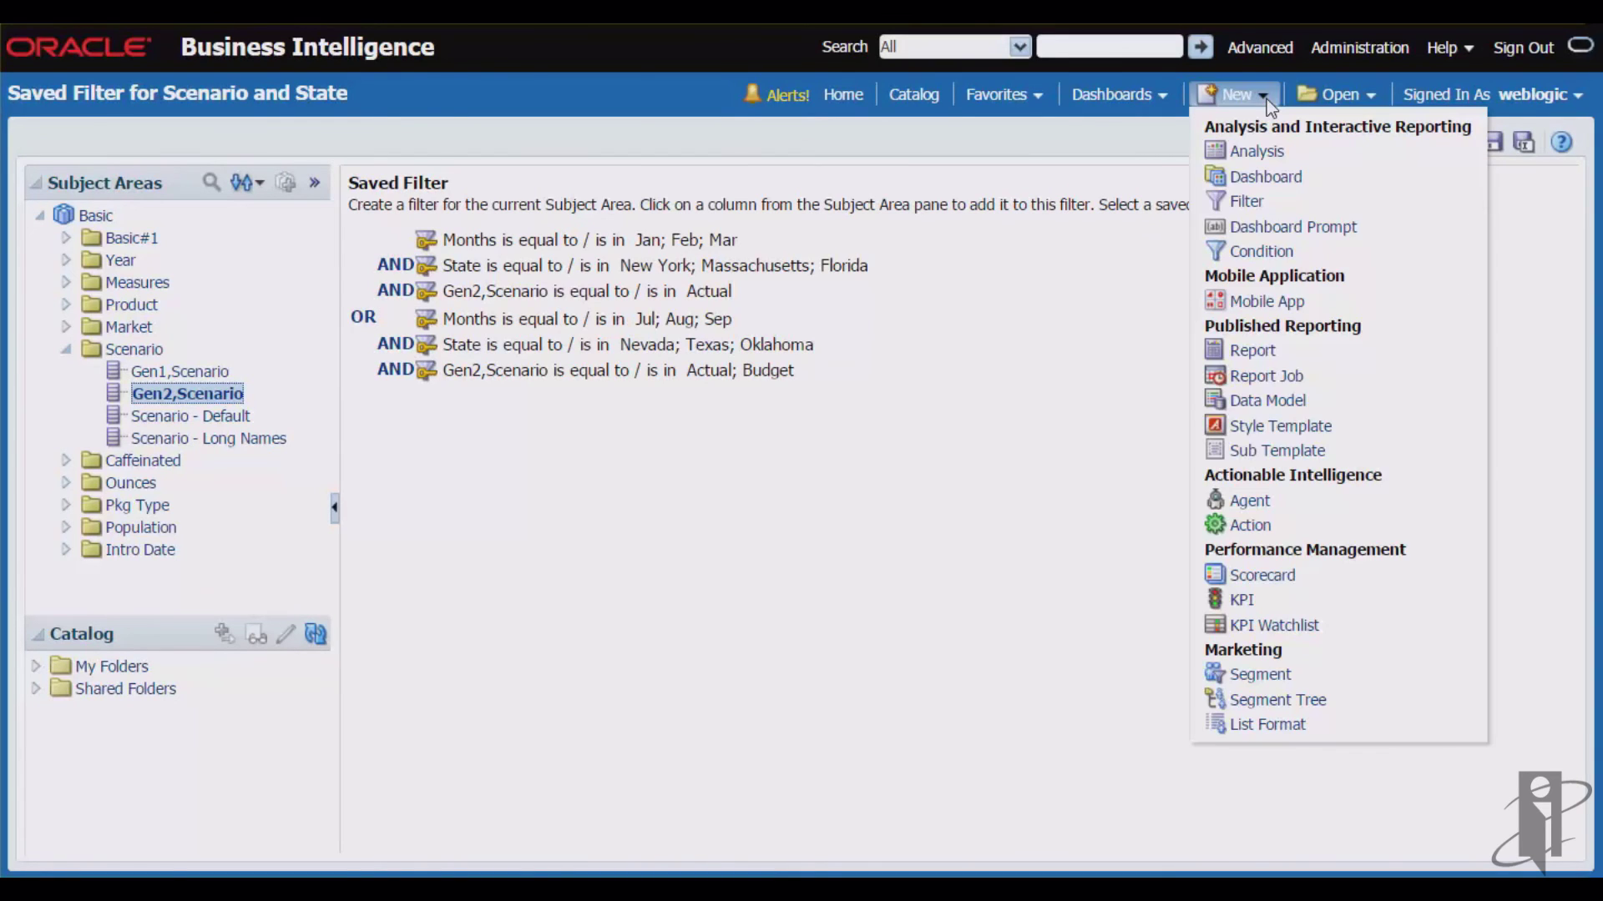
click(1256, 153)
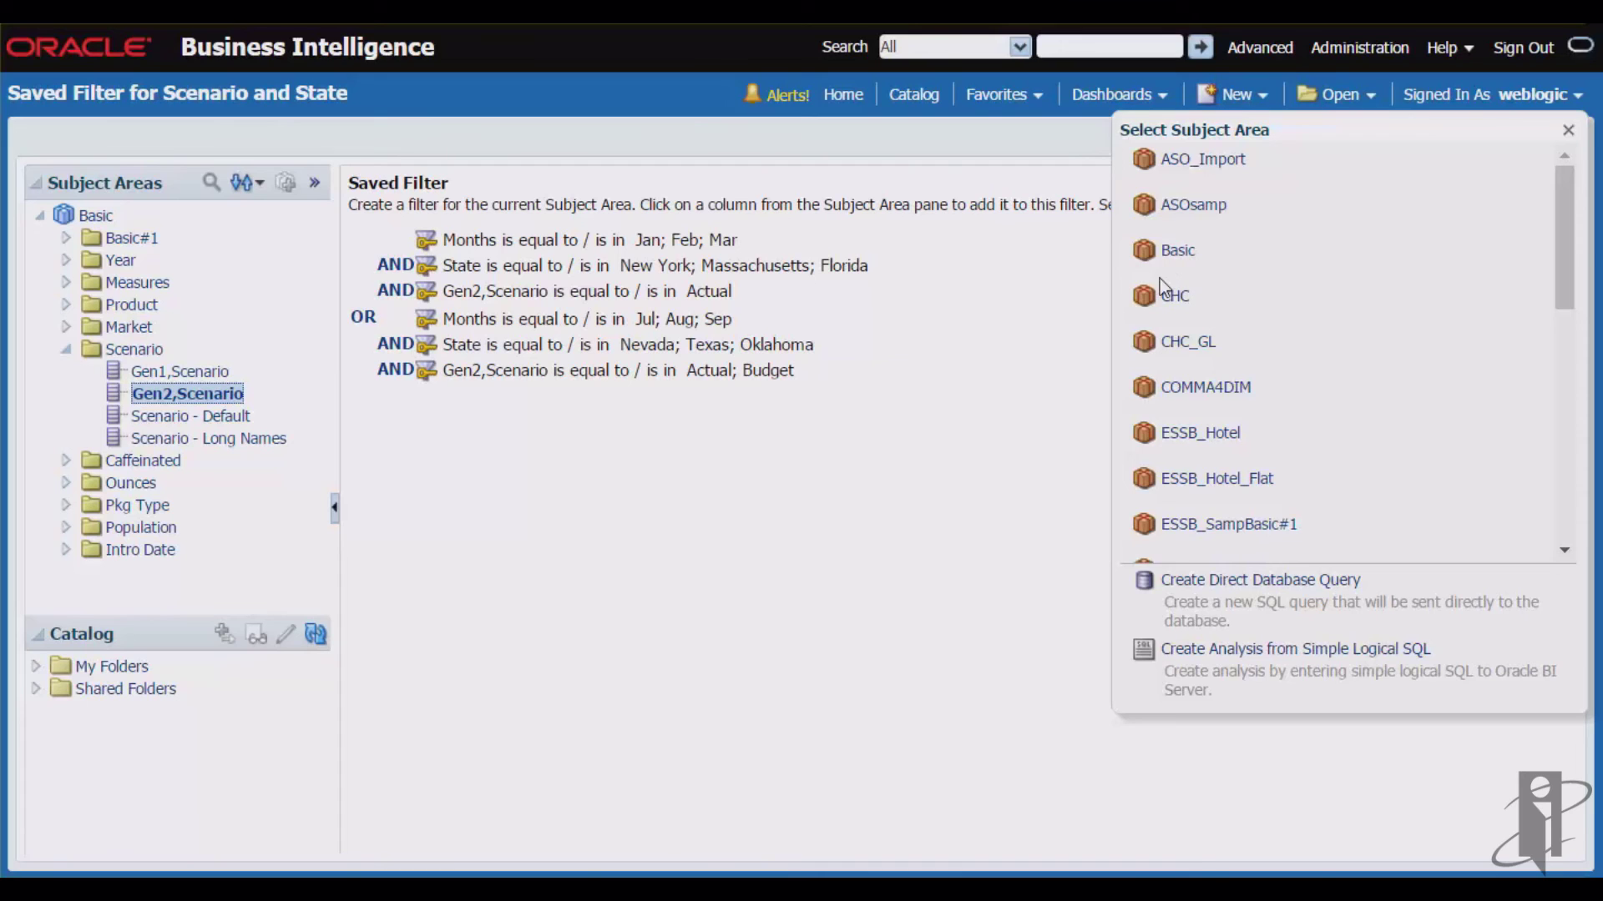
click(1177, 253)
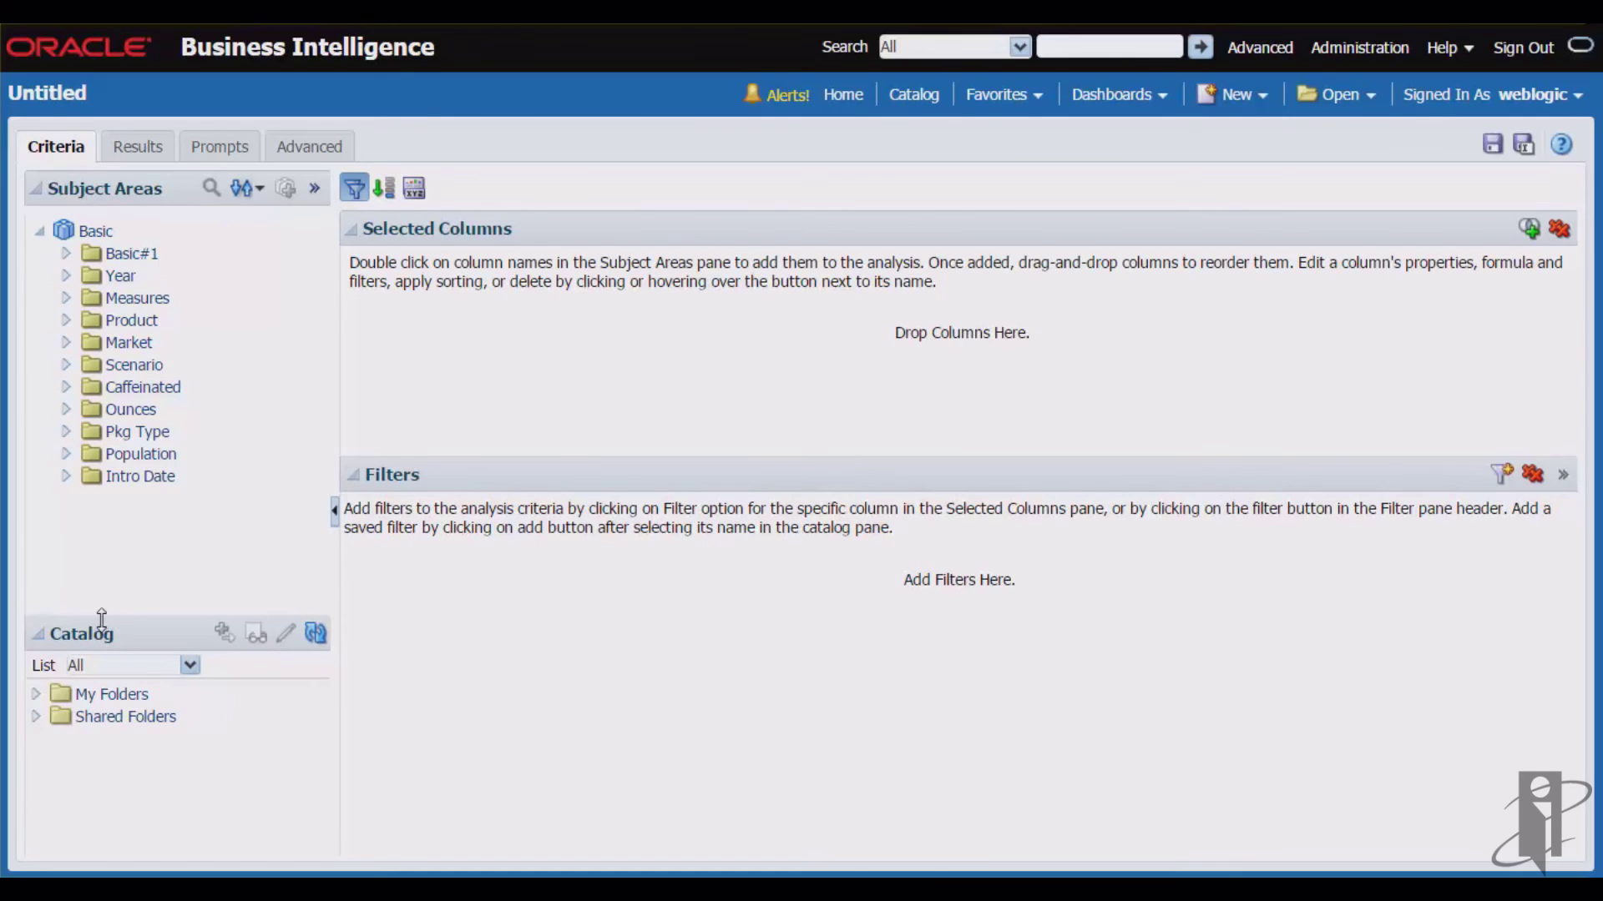
Step: Locate the saved filter under Shared Folders > Components > Subject Area Contents > Basic and drag it into the analysis filters
drag(102, 617, 110, 548)
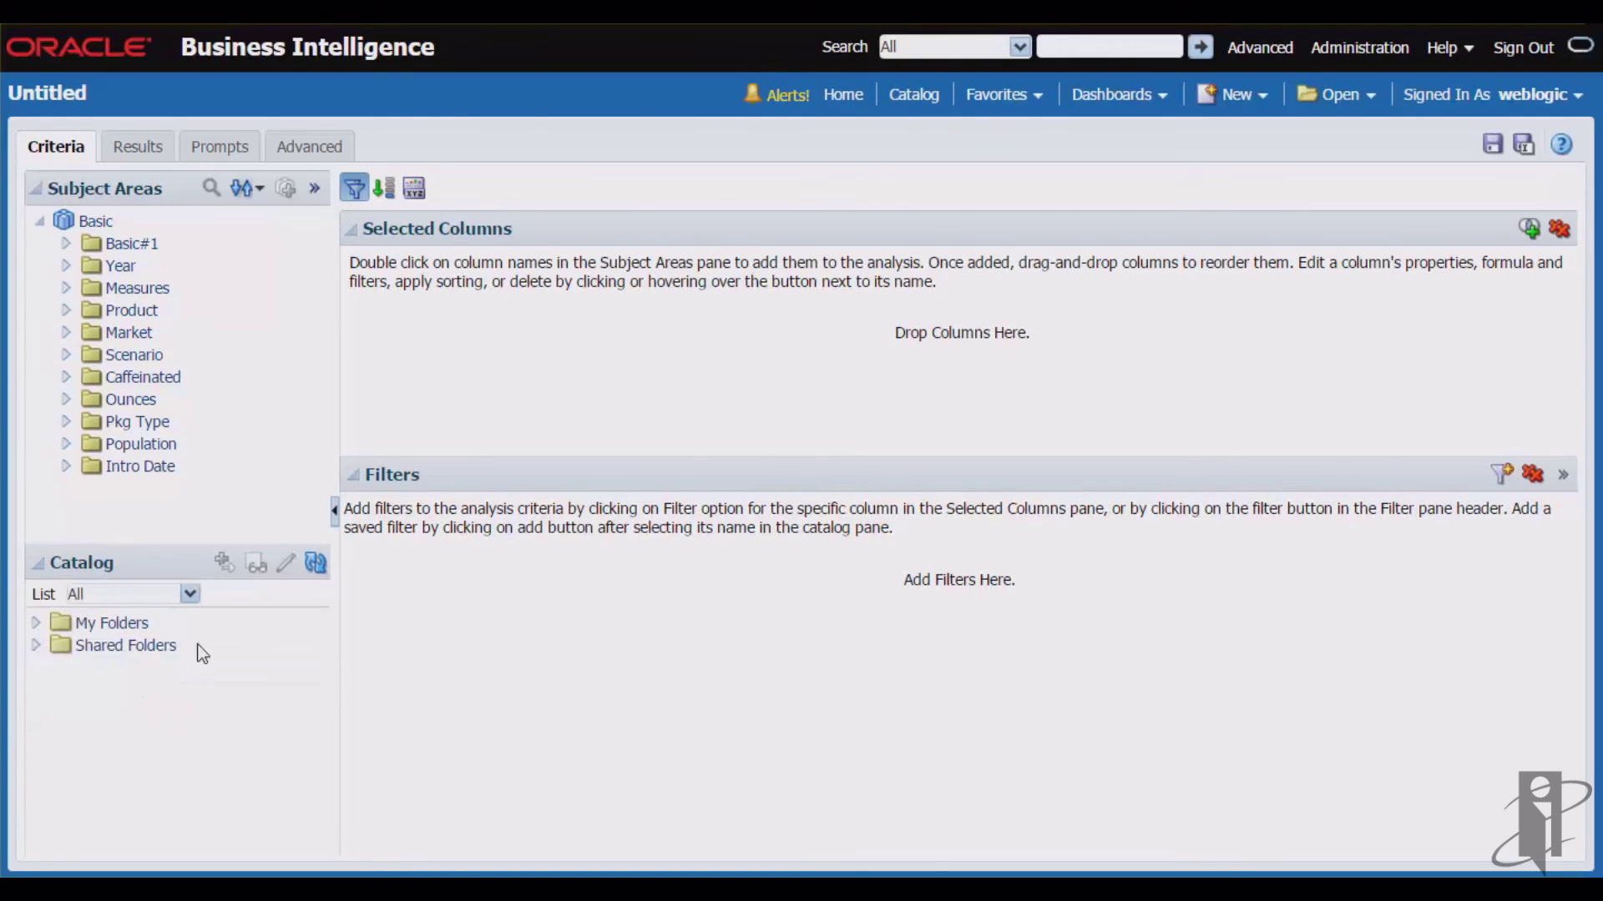
click(37, 645)
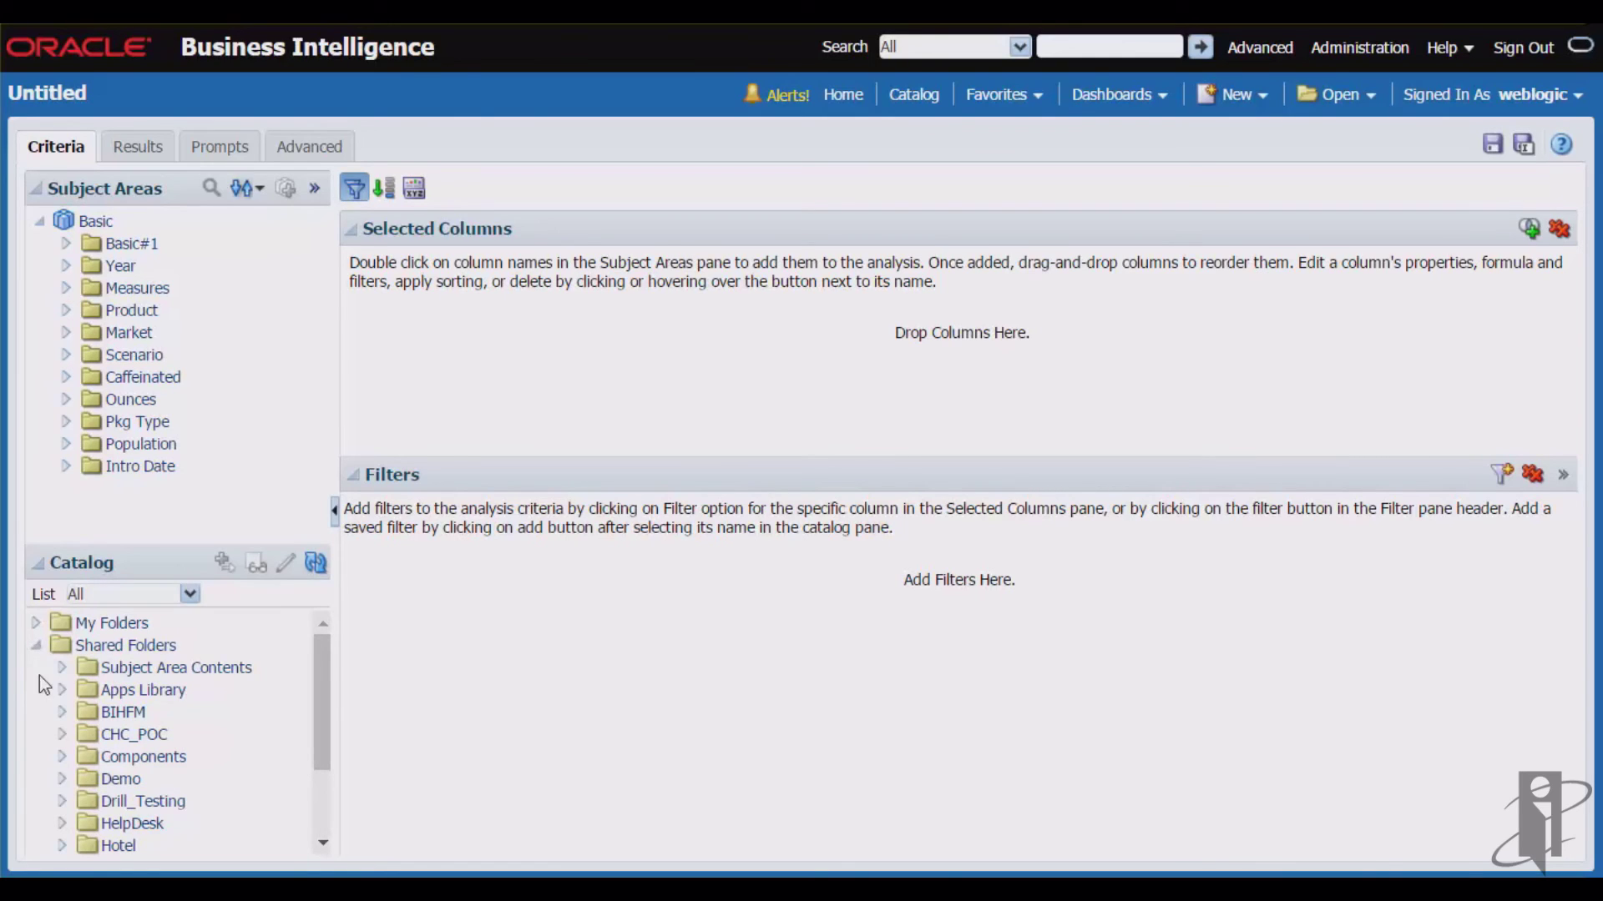
click(63, 758)
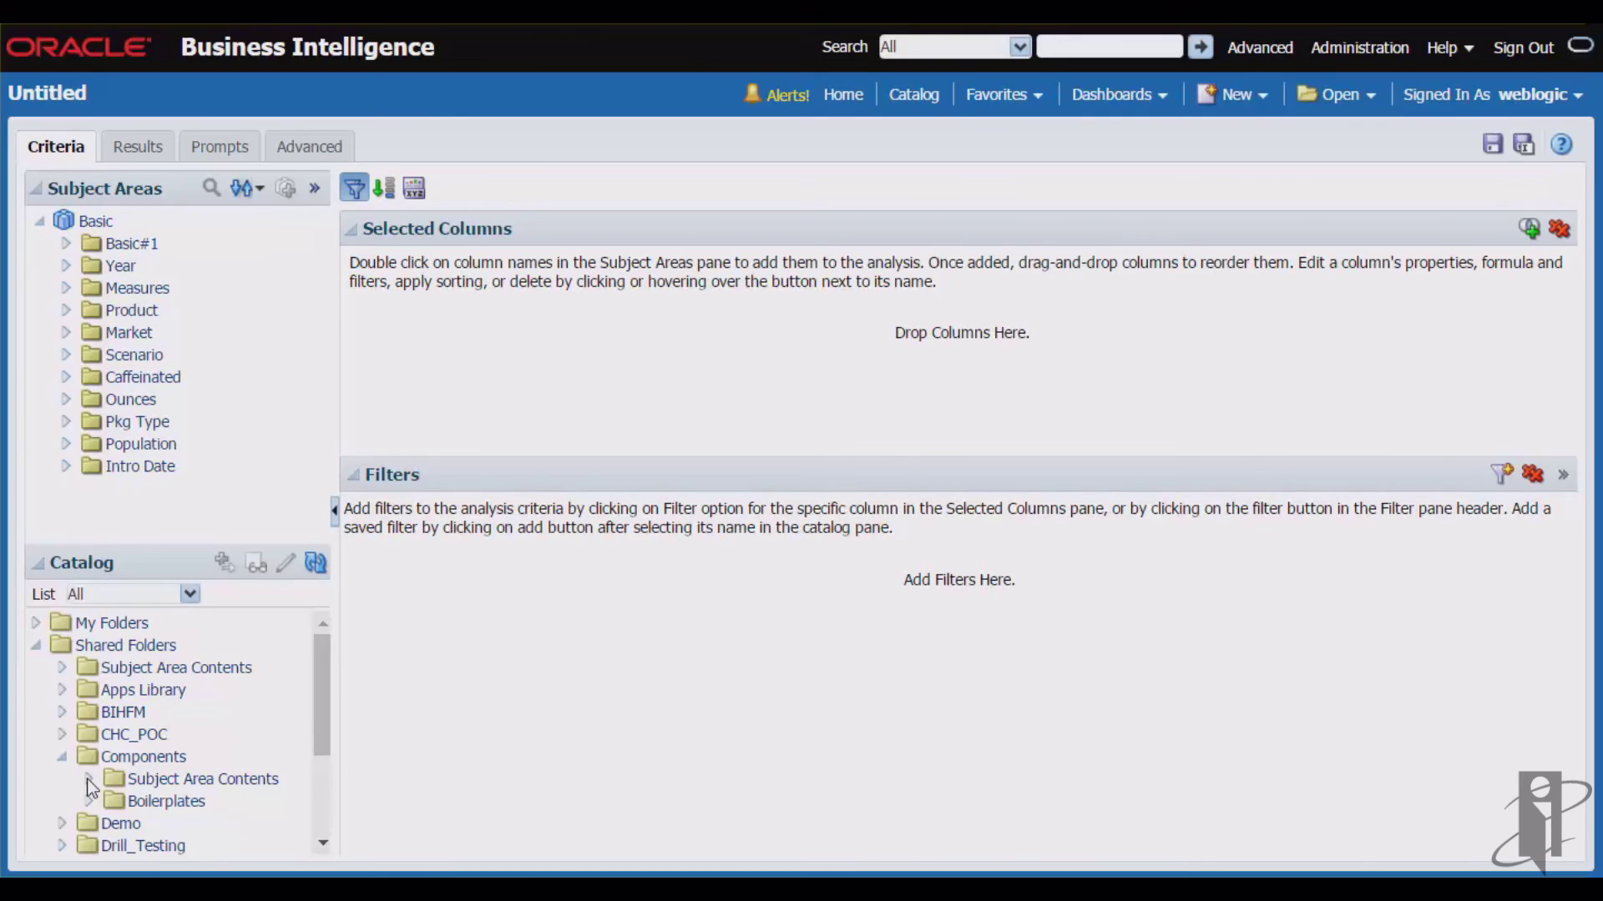
click(90, 779)
click(112, 801)
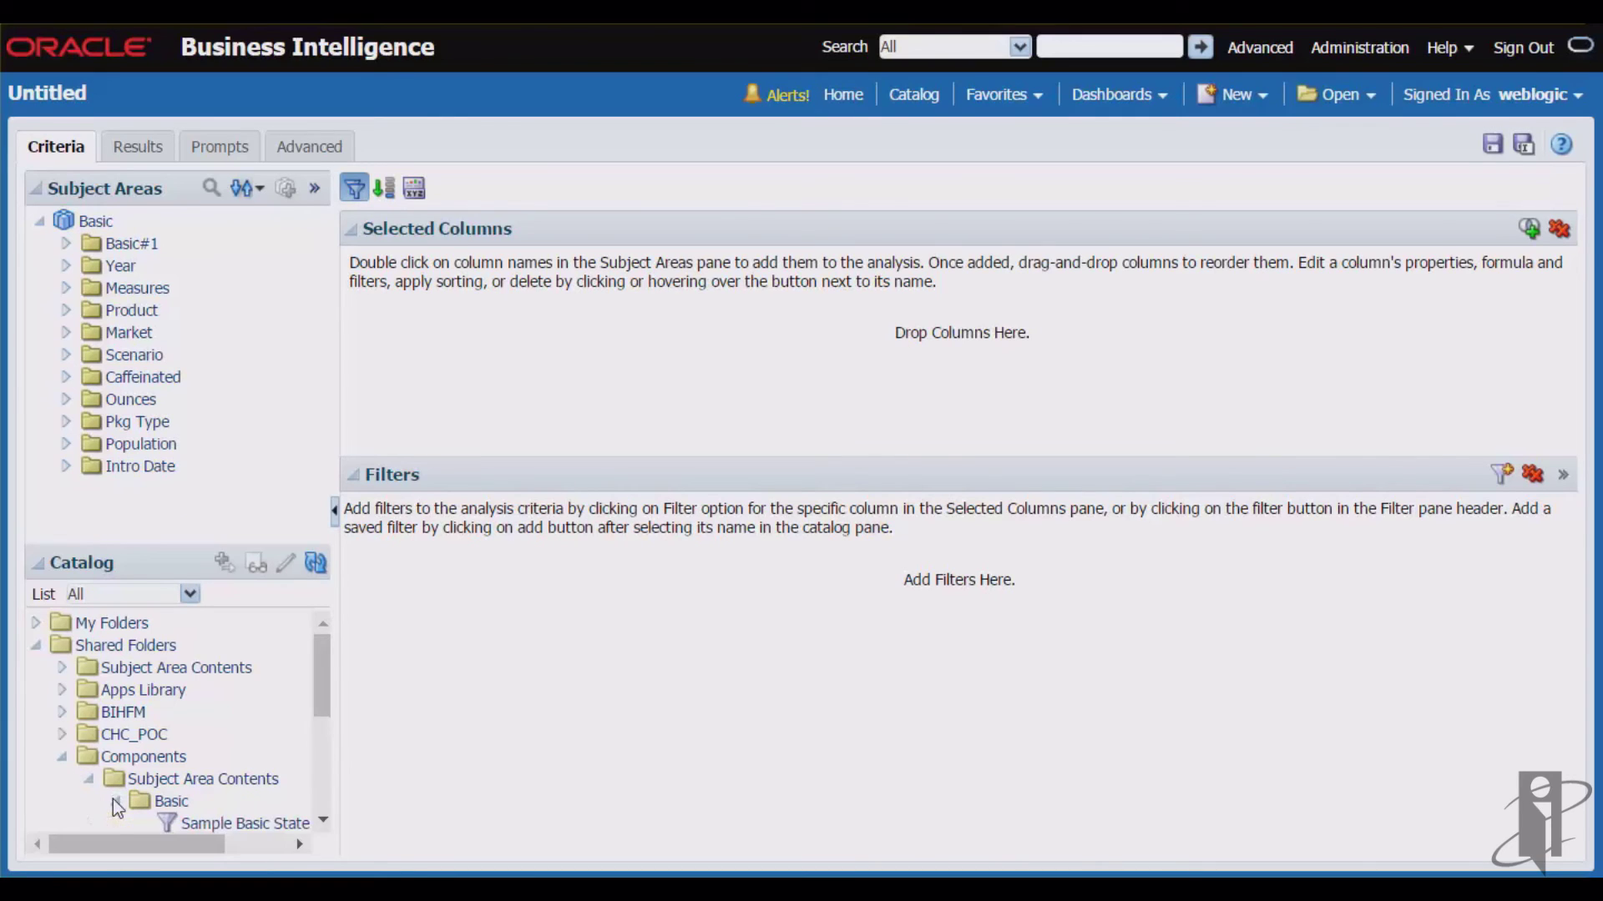
drag(325, 686, 326, 724)
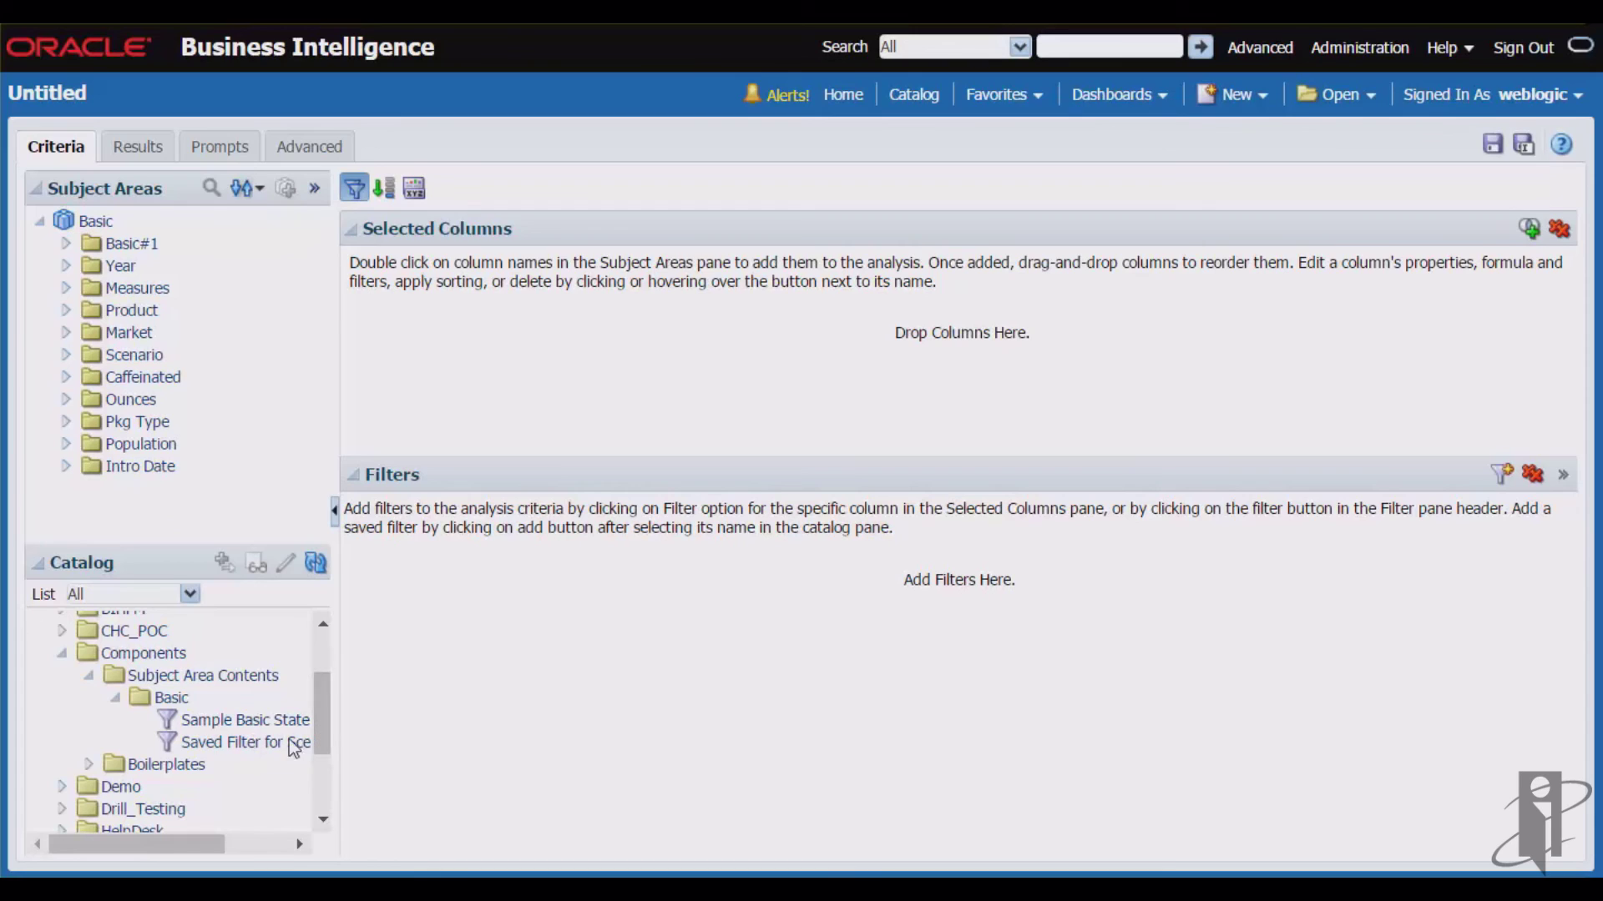
drag(247, 751, 418, 582)
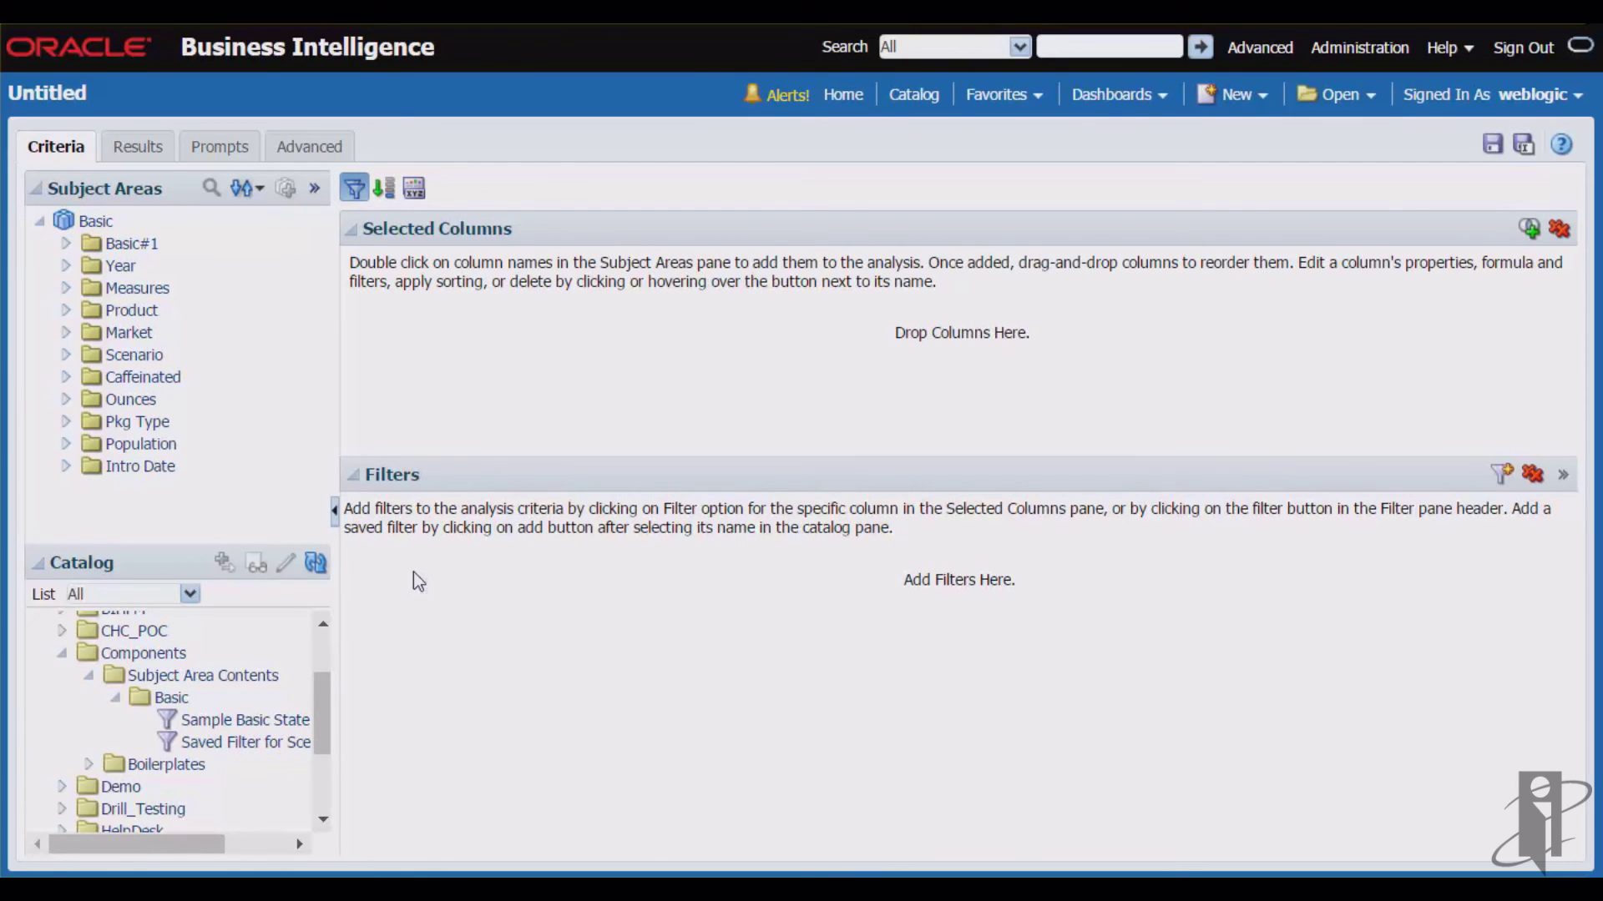
Step: Add 'Saved Filter for Scenario and State' from the Catalog to the analysis's Filters, with both Apply Saved Filter options left unchecked
double_click(243, 743)
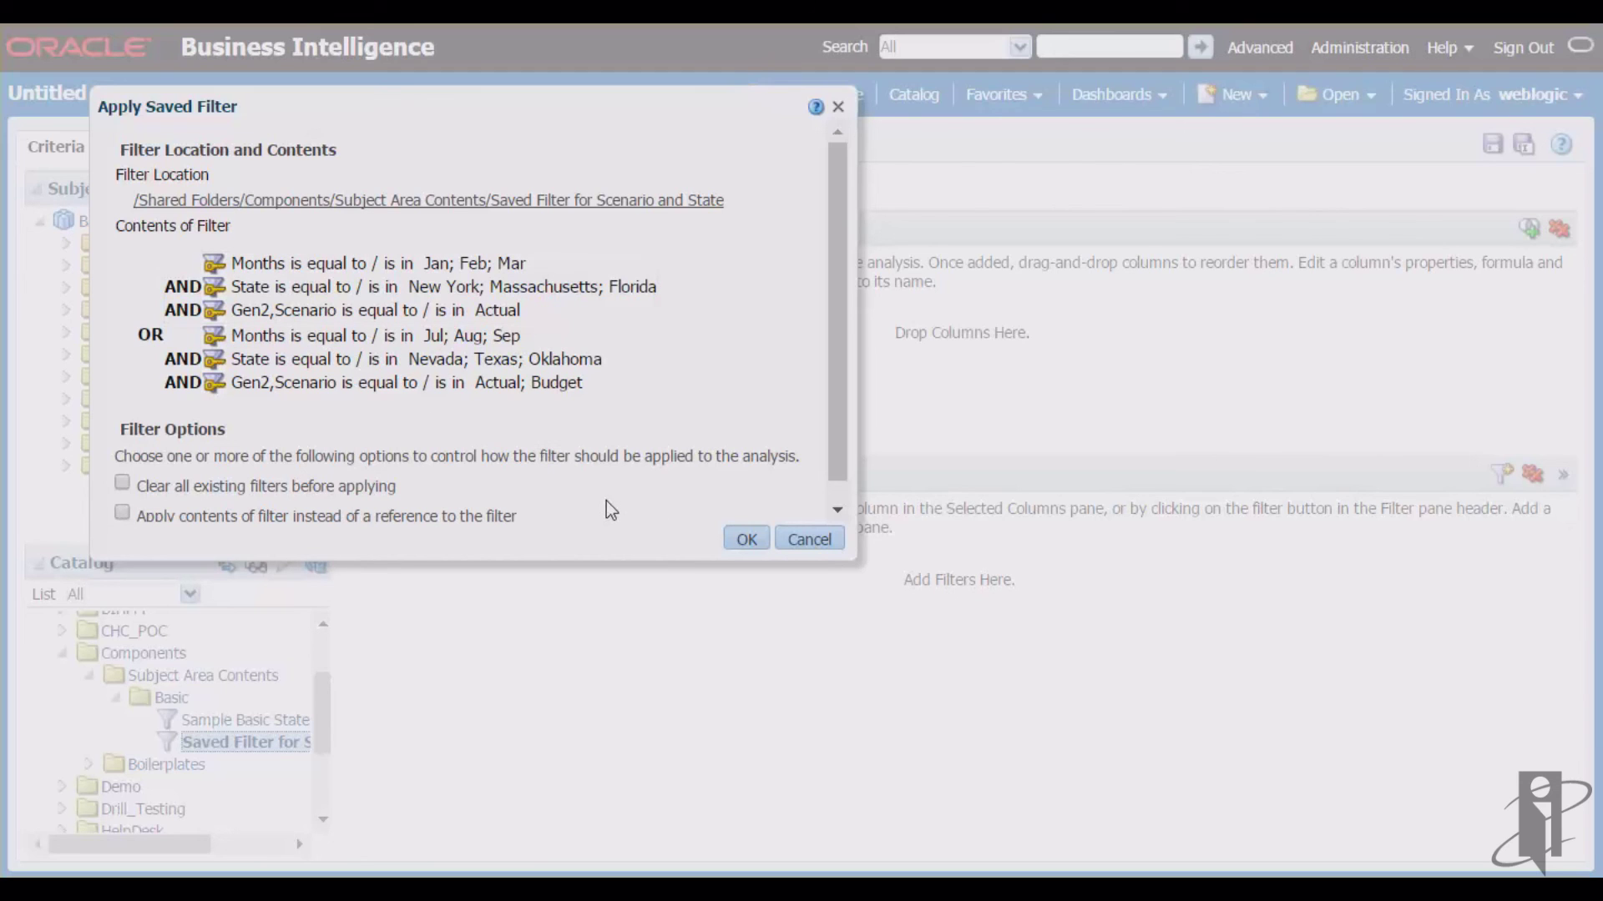
click(744, 541)
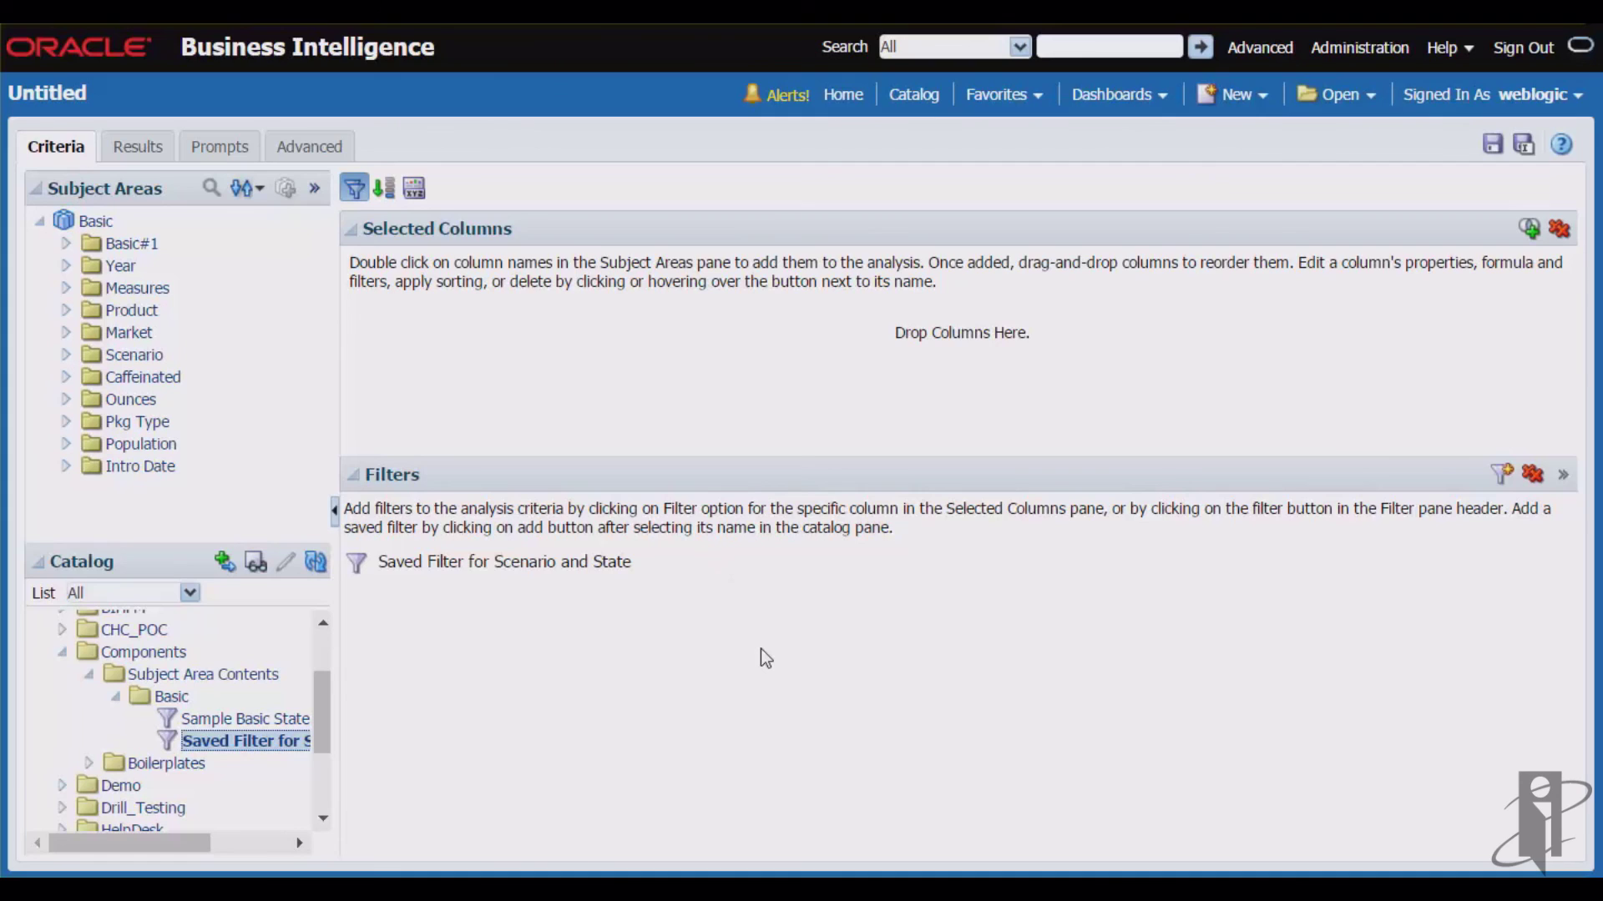
mouse_move(618, 568)
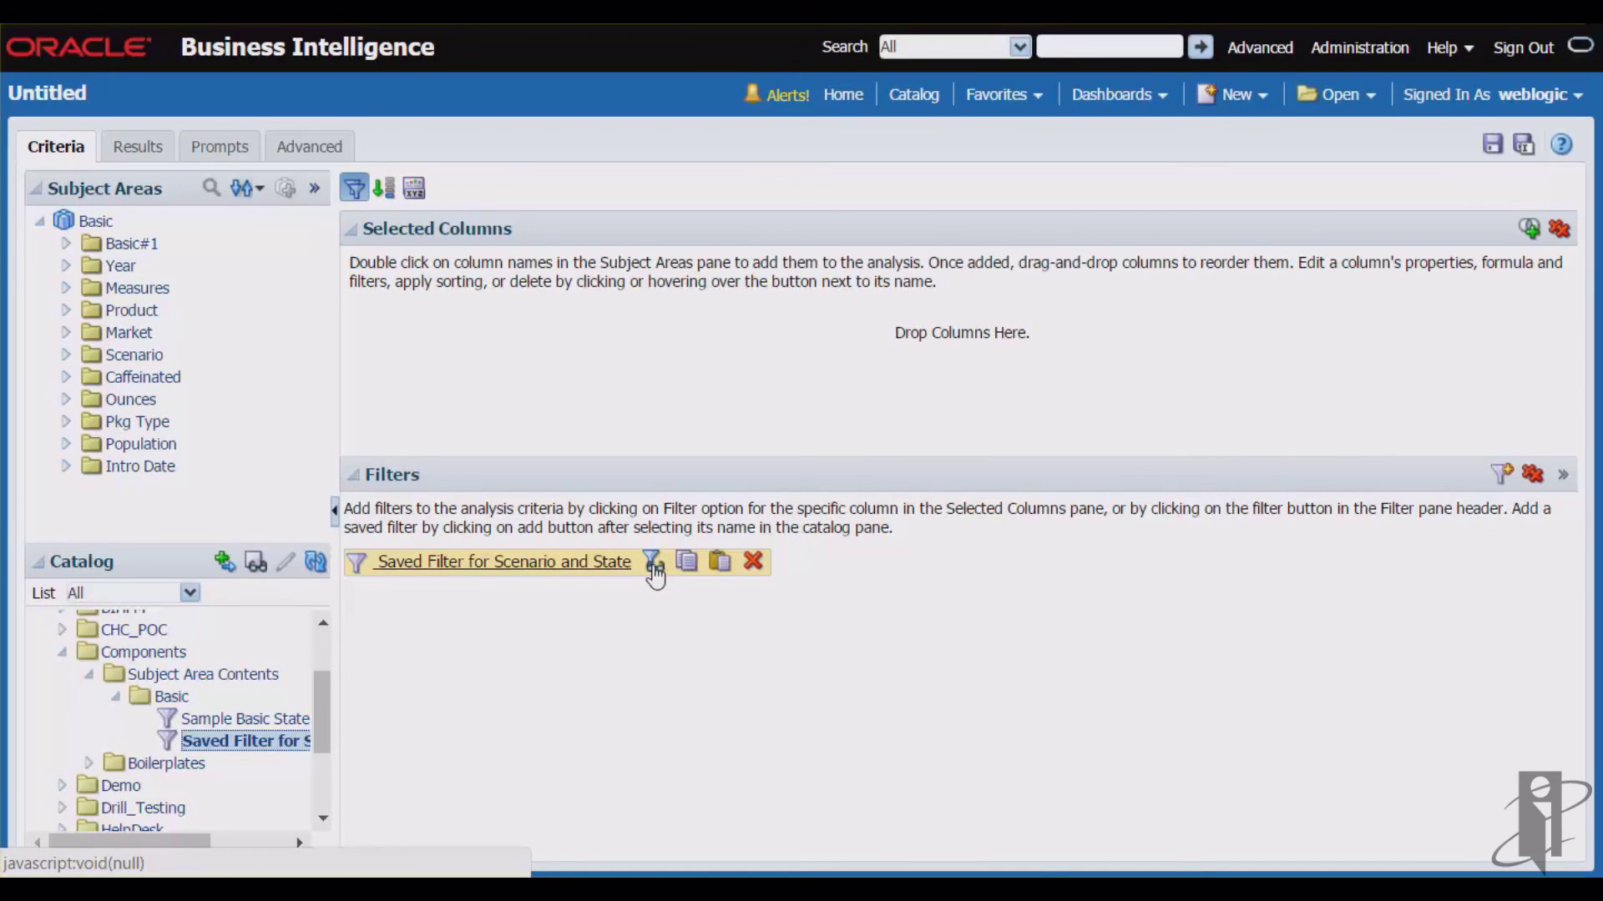
click(652, 566)
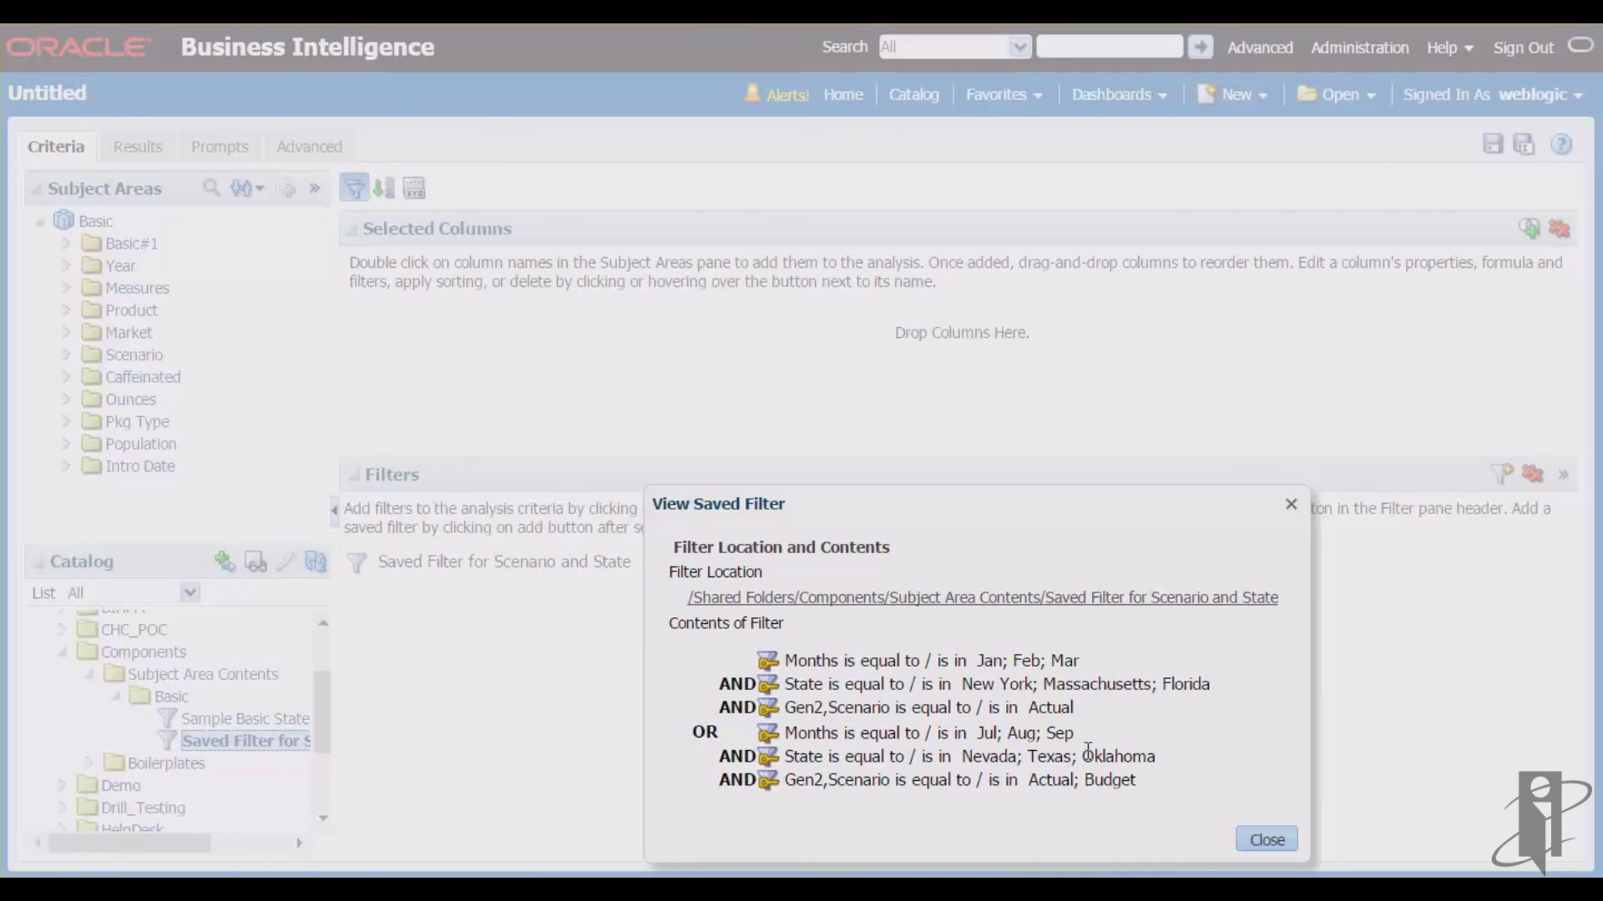
click(1263, 839)
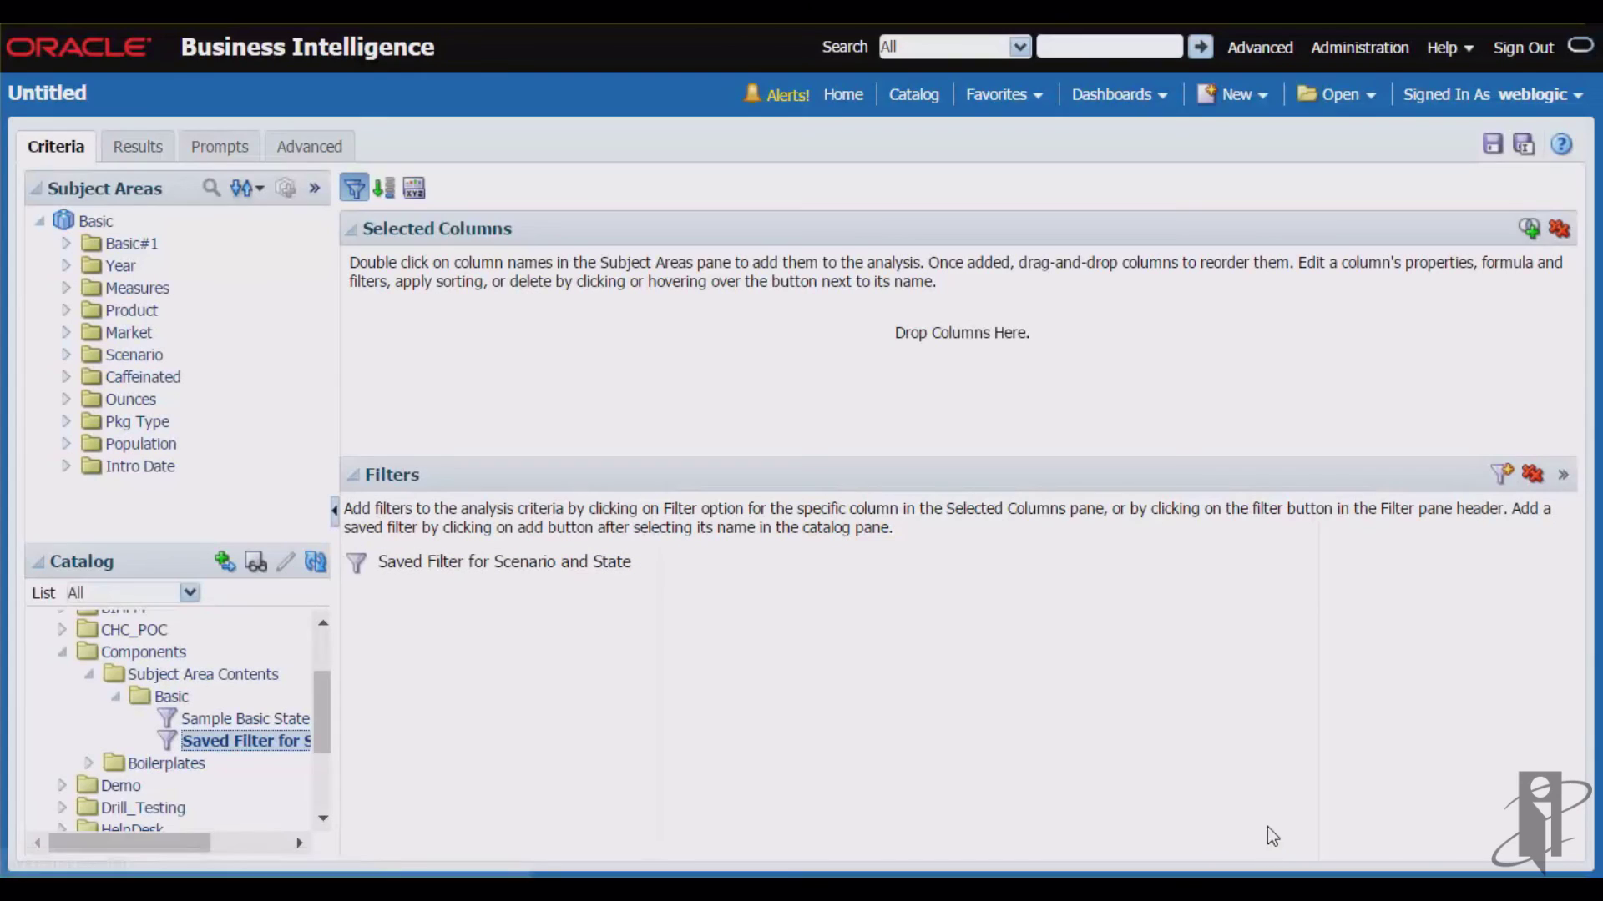
mouse_move(518, 572)
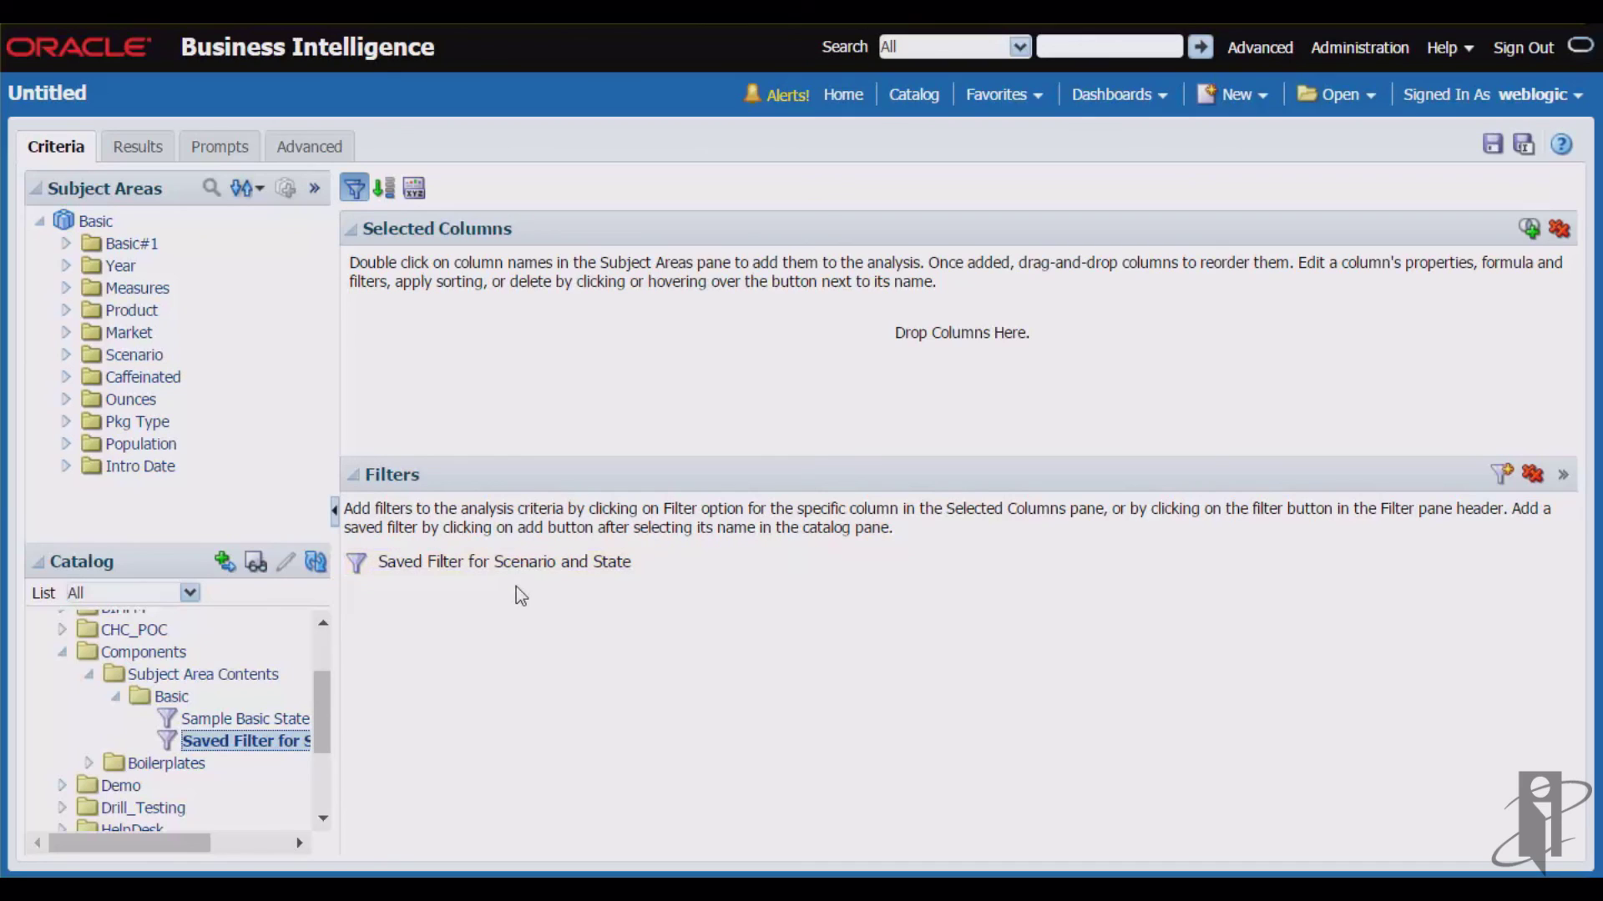